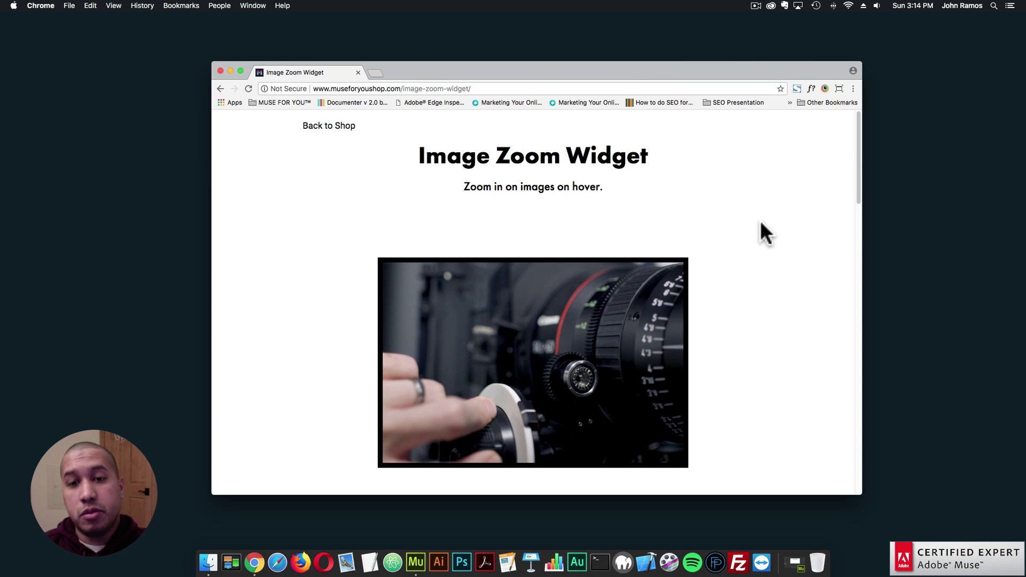
Examine the zoom amount, speed, easing and mouse-over movement demos on the Image Zoom Widget preview page.
scroll(759, 236, down, 2)
scroll(760, 236, up, 2)
scroll(765, 246, down, 1)
scroll(763, 240, down, 1)
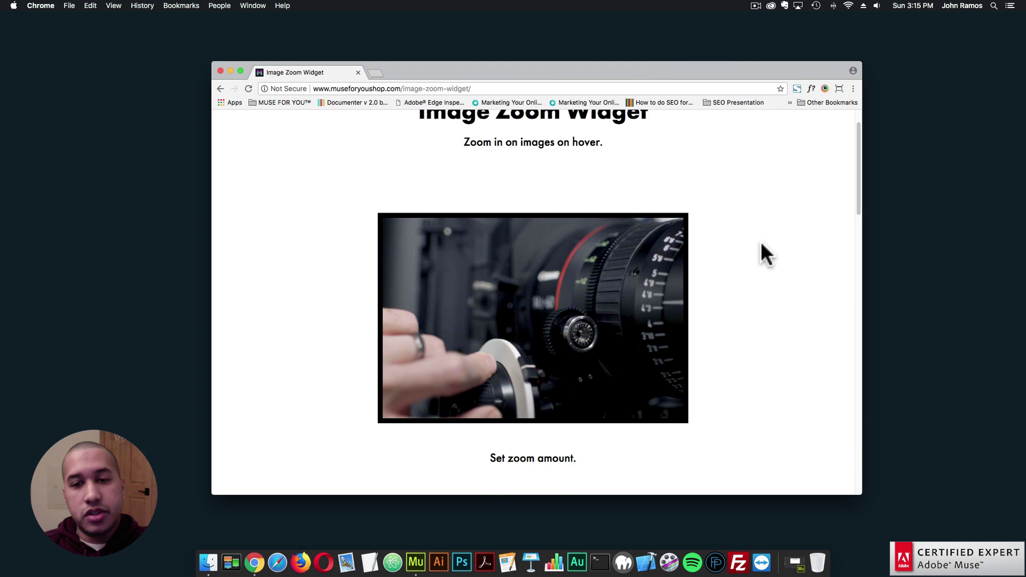
scroll(768, 258, down, 1)
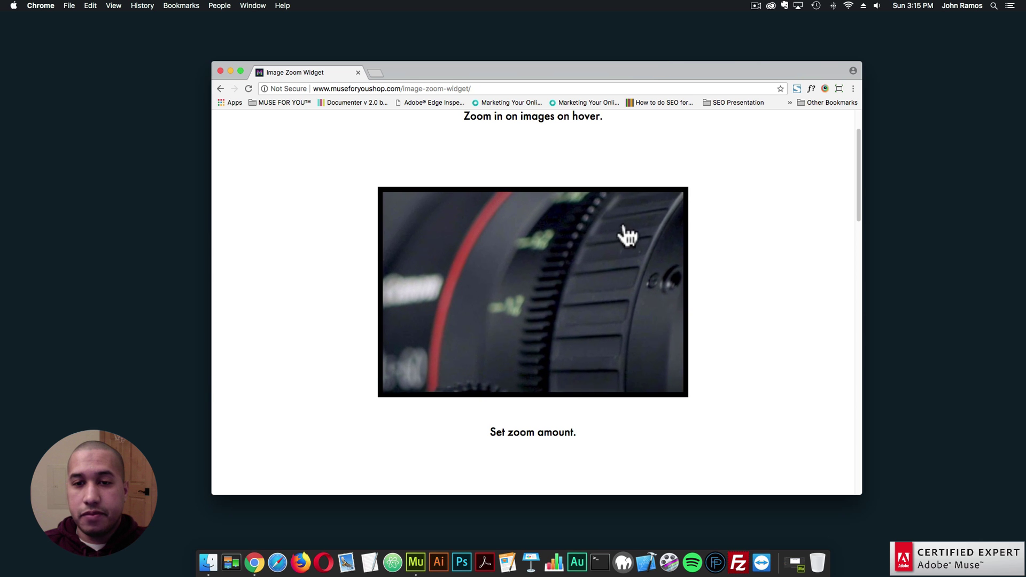
scroll(749, 261, down, 5)
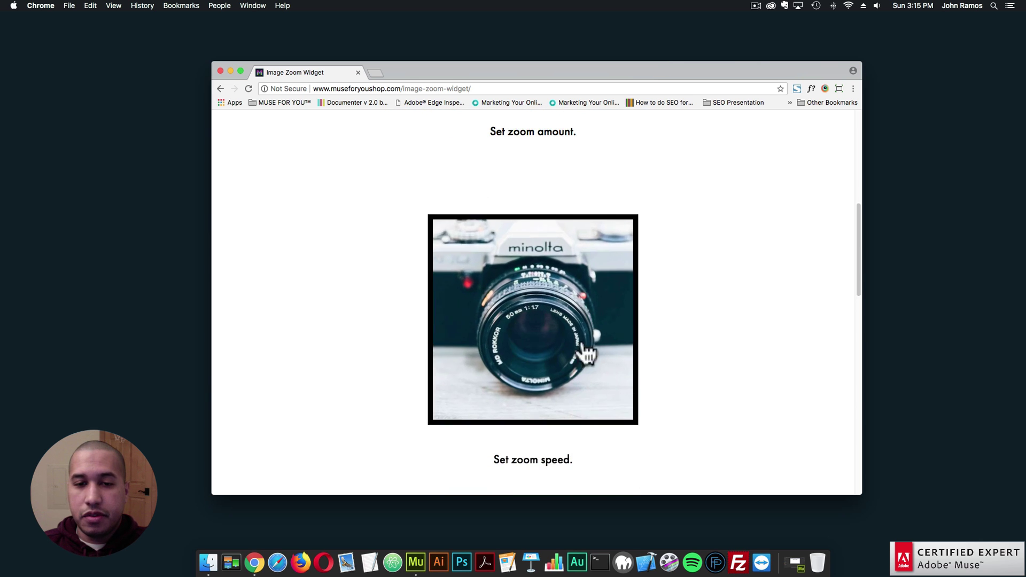
scroll(499, 310, down, 1)
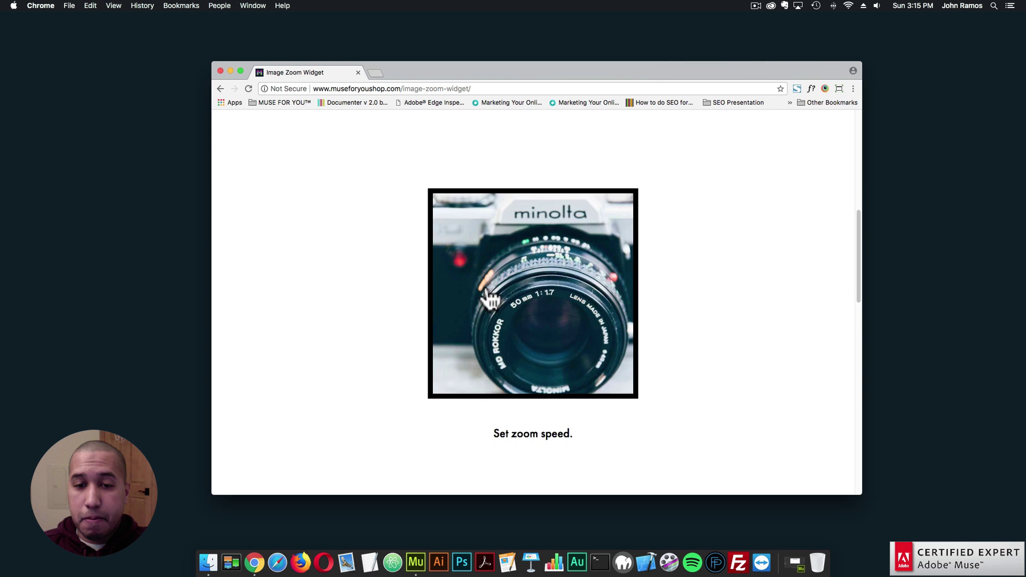
scroll(739, 316, down, 10)
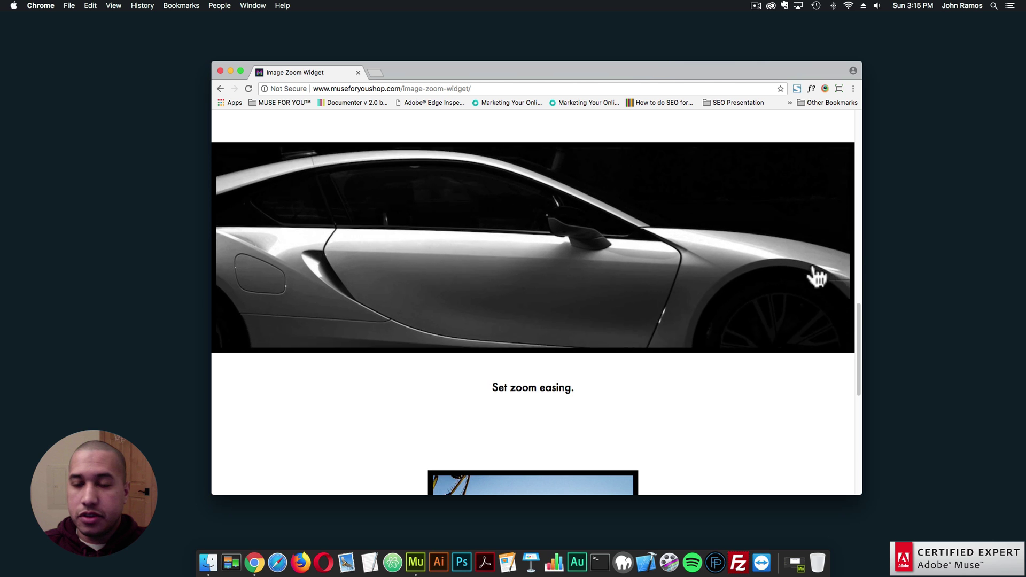
scroll(719, 401, down, 5)
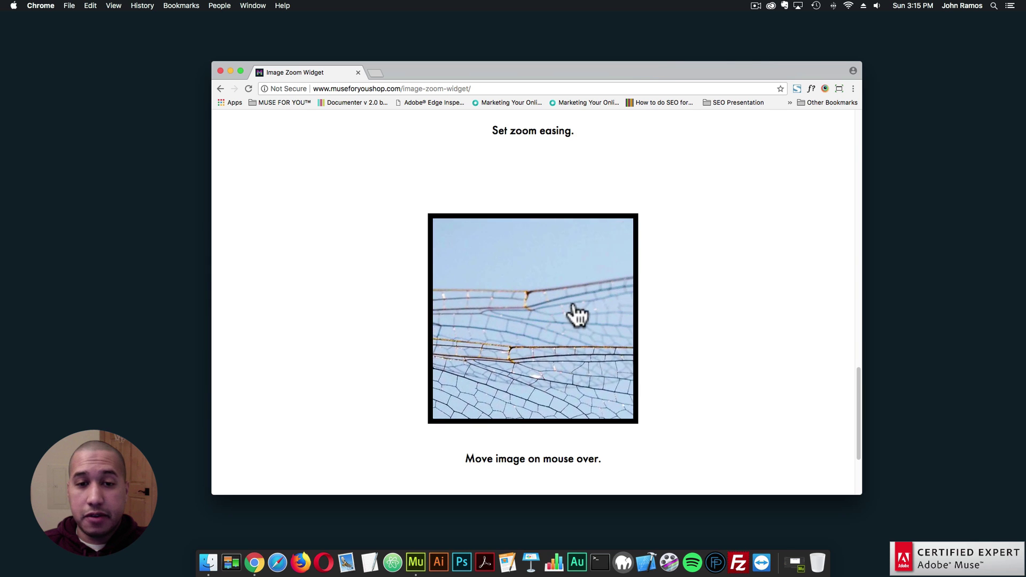
scroll(737, 354, down, 3)
scroll(737, 353, up, 15)
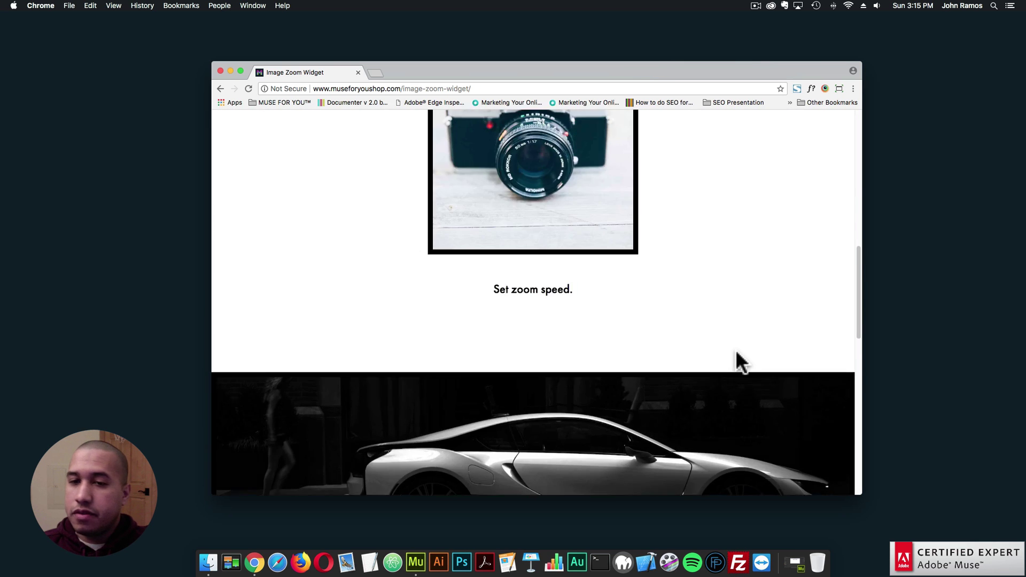
scroll(734, 347, up, 5)
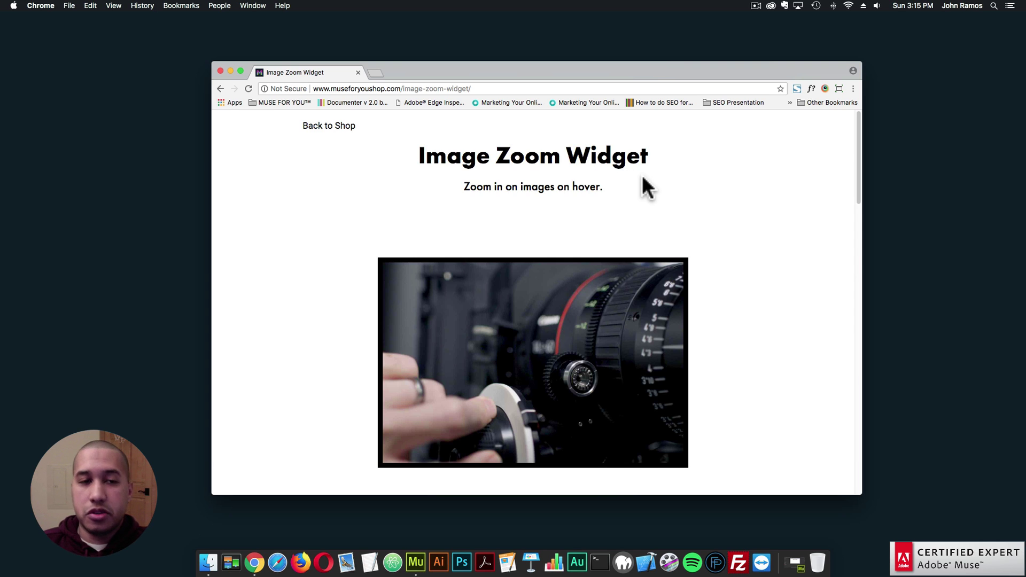
Return to the Image Zoom Widget's shop page and read its feature list.
click(326, 127)
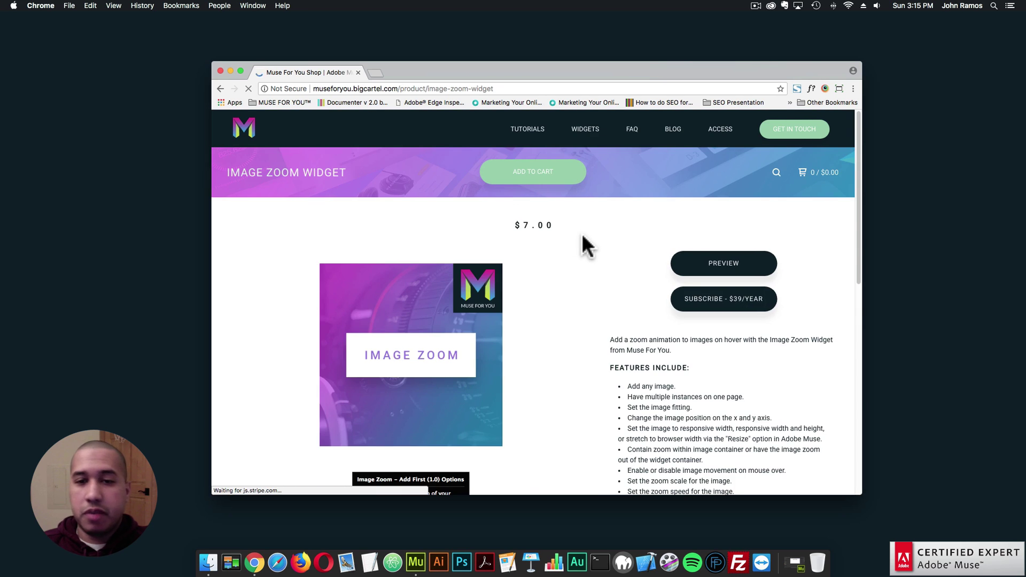
scroll(610, 241, down, 3)
scroll(660, 265, down, 1)
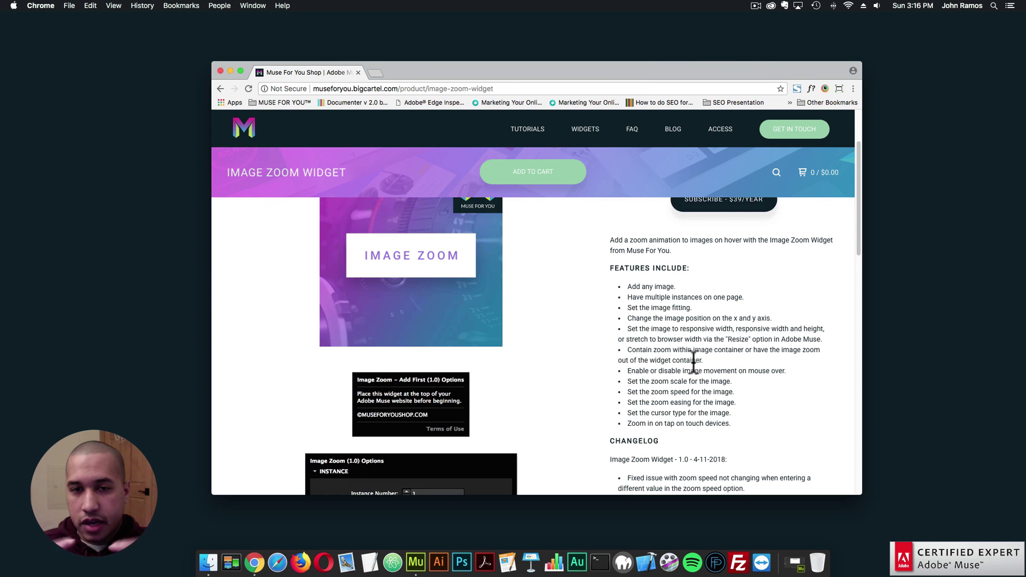
scroll(693, 360, down, 3)
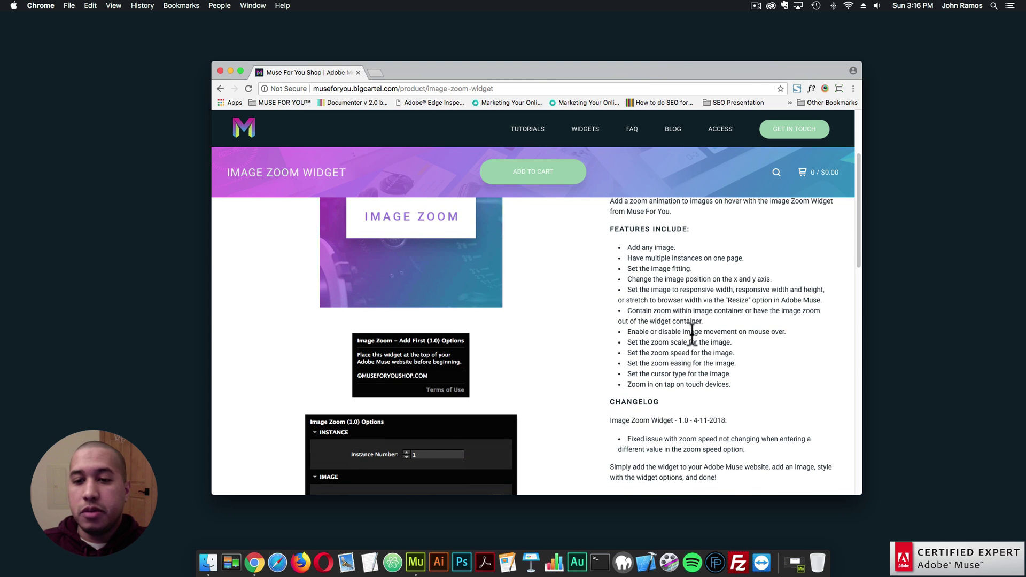
scroll(693, 334, down, 1)
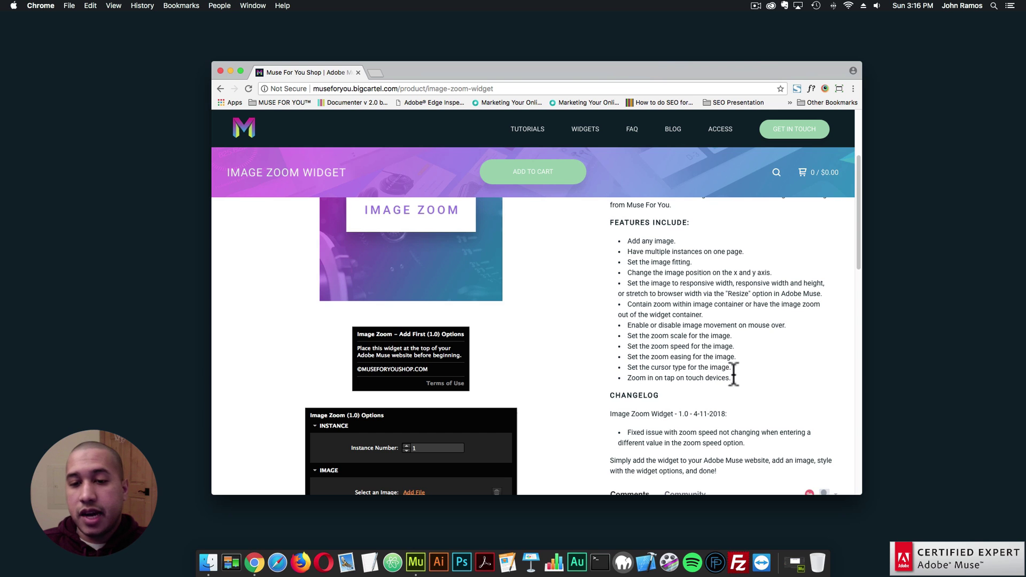
scroll(742, 371, up, 3)
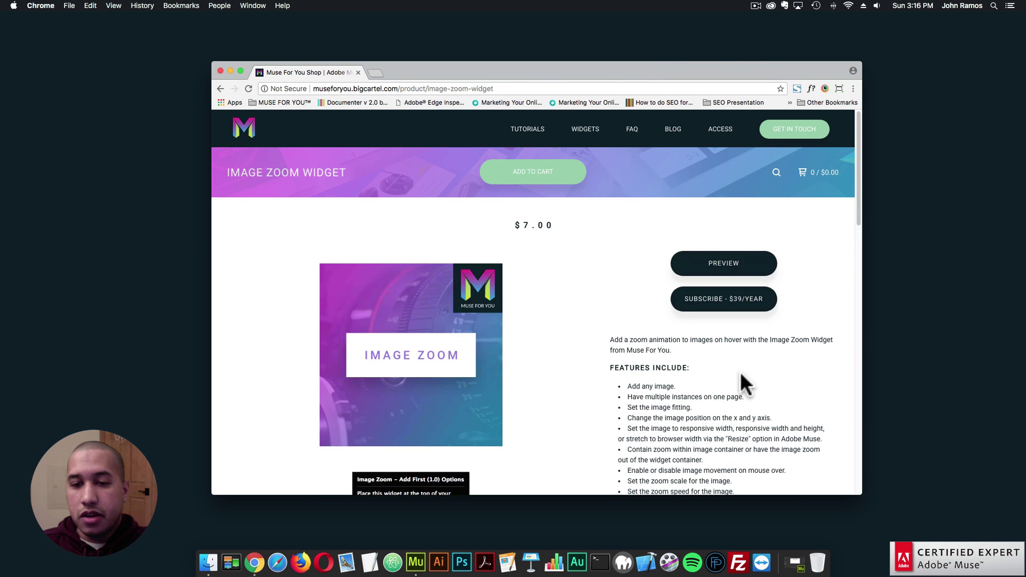
Examine the product page's widget options preview, changelog and comments.
scroll(740, 371, down, 5)
scroll(422, 310, down, 2)
scroll(439, 316, down, 1)
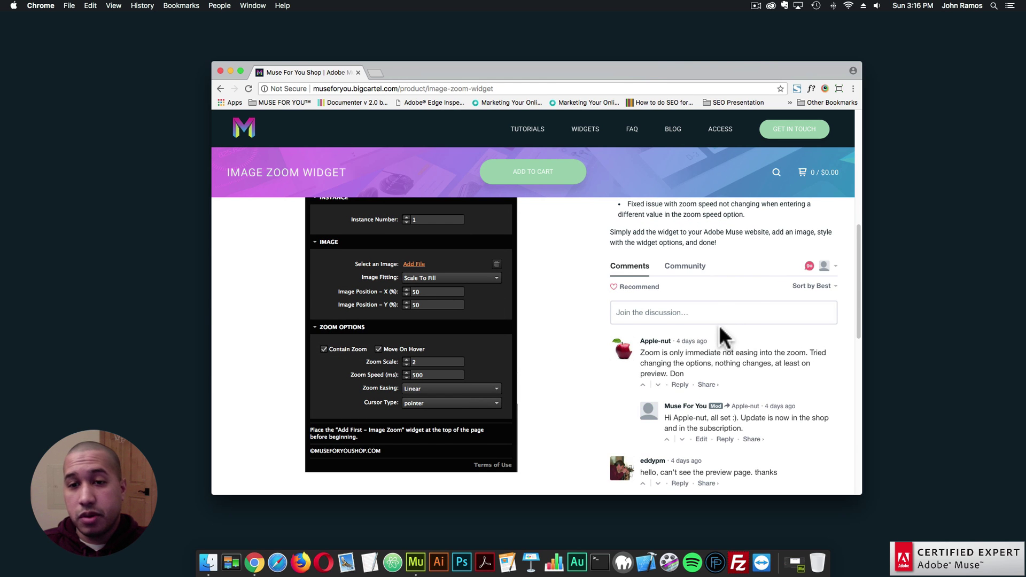
scroll(720, 325, up, 1)
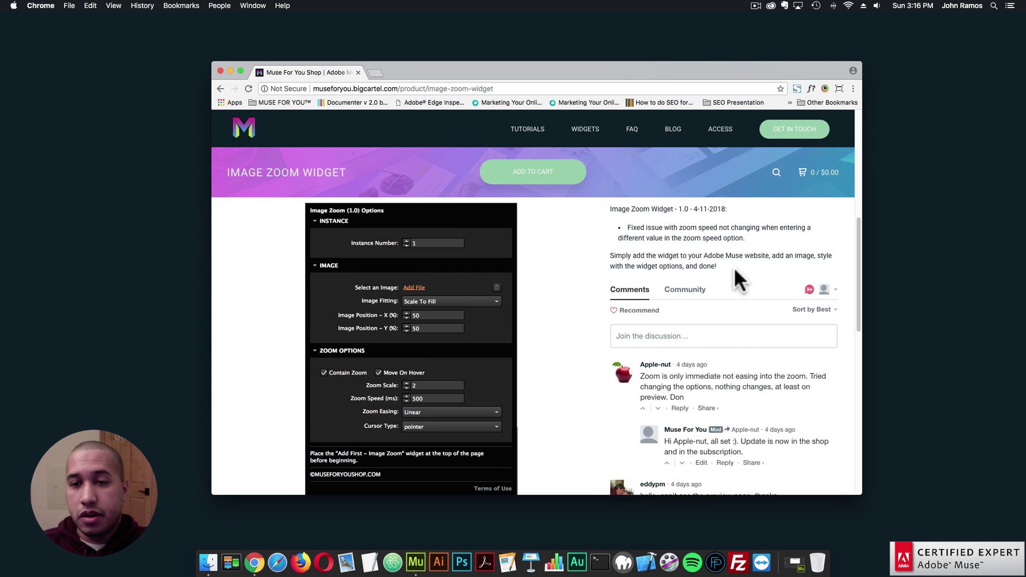
scroll(748, 300, up, 1)
scroll(736, 288, down, 2)
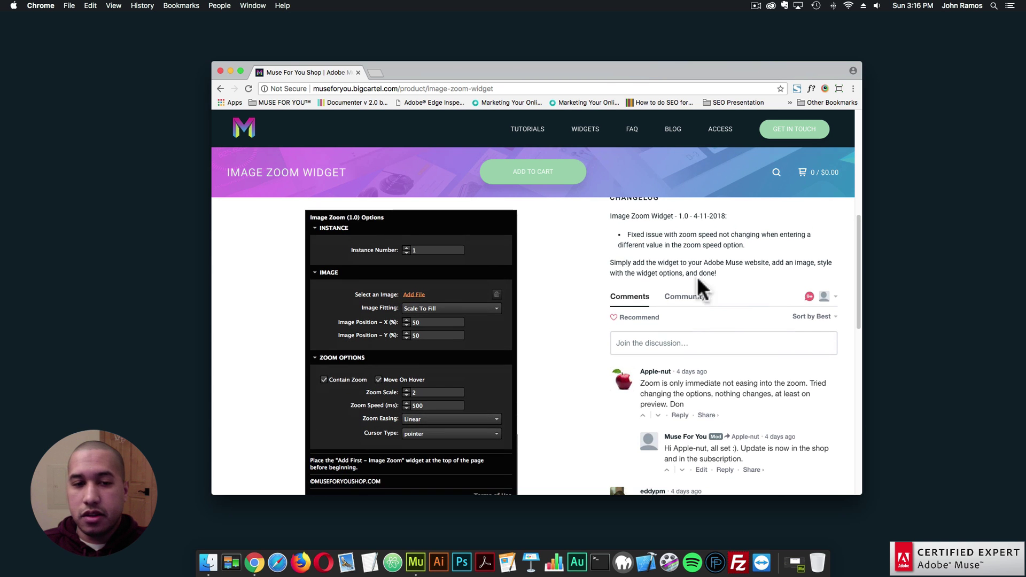
scroll(591, 265, up, 3)
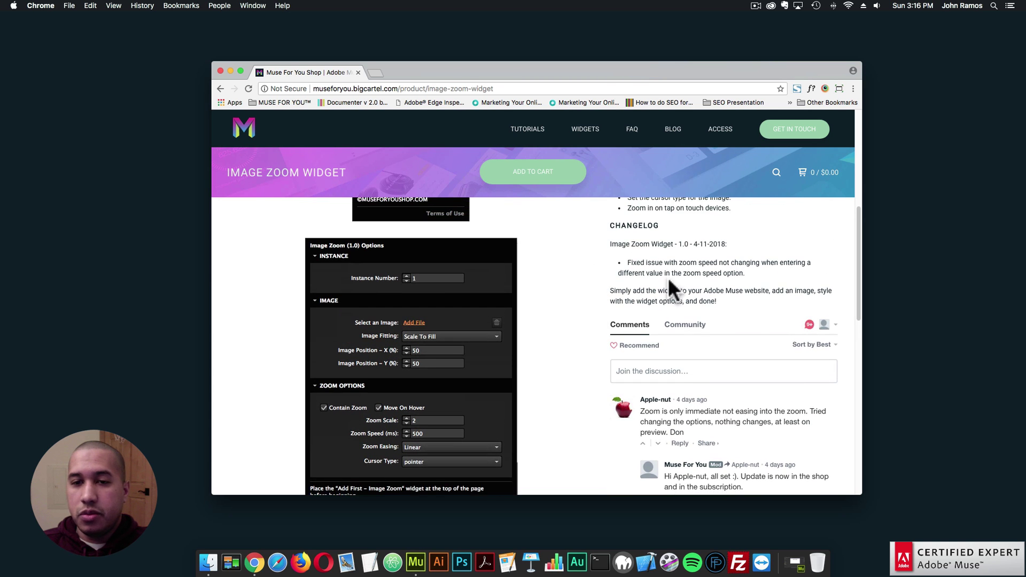
scroll(672, 293, up, 12)
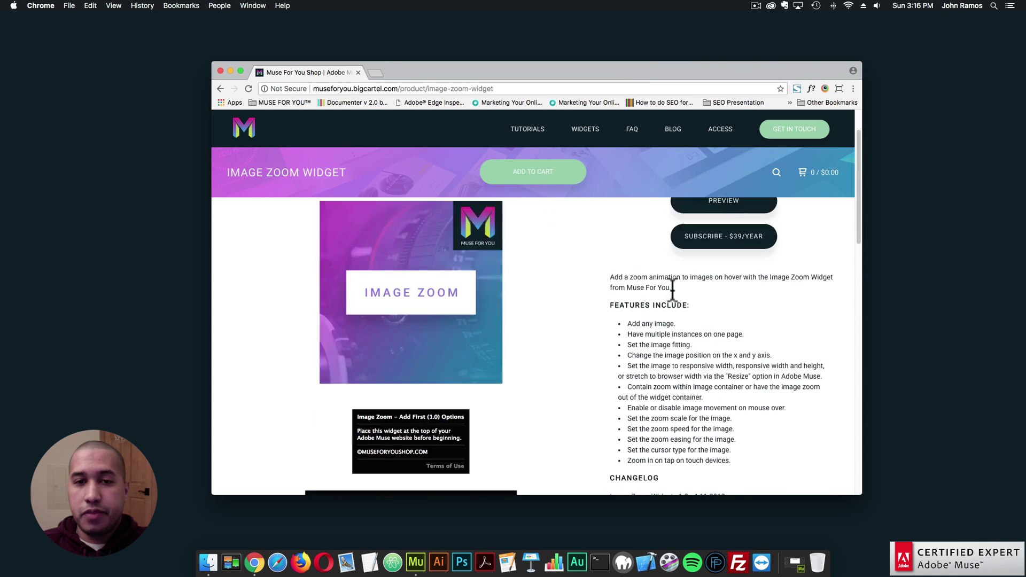
Open museforyoushop.com in a new browser tab and go on to its widget shop.
click(374, 72)
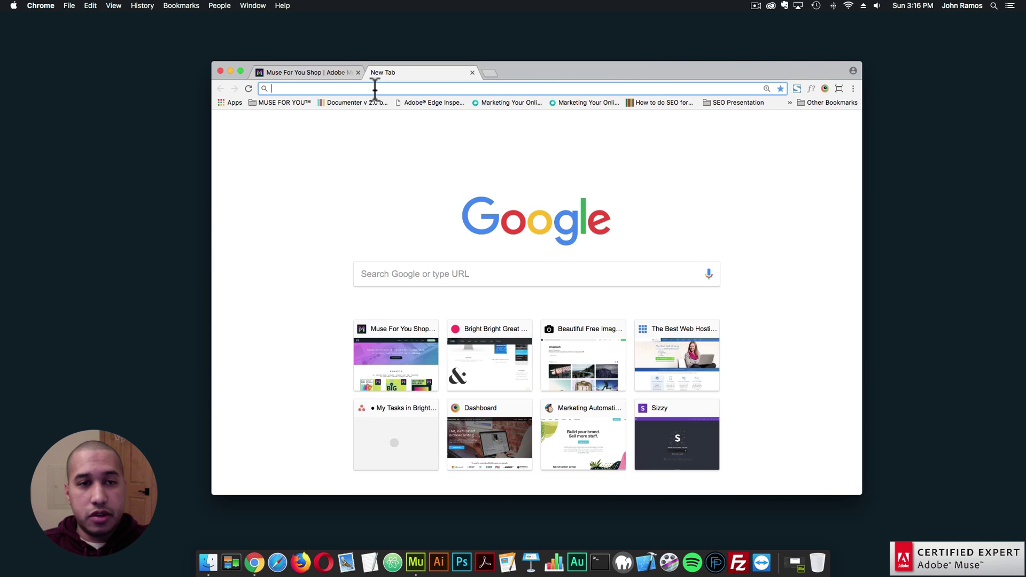
text(museforyoushop.com)
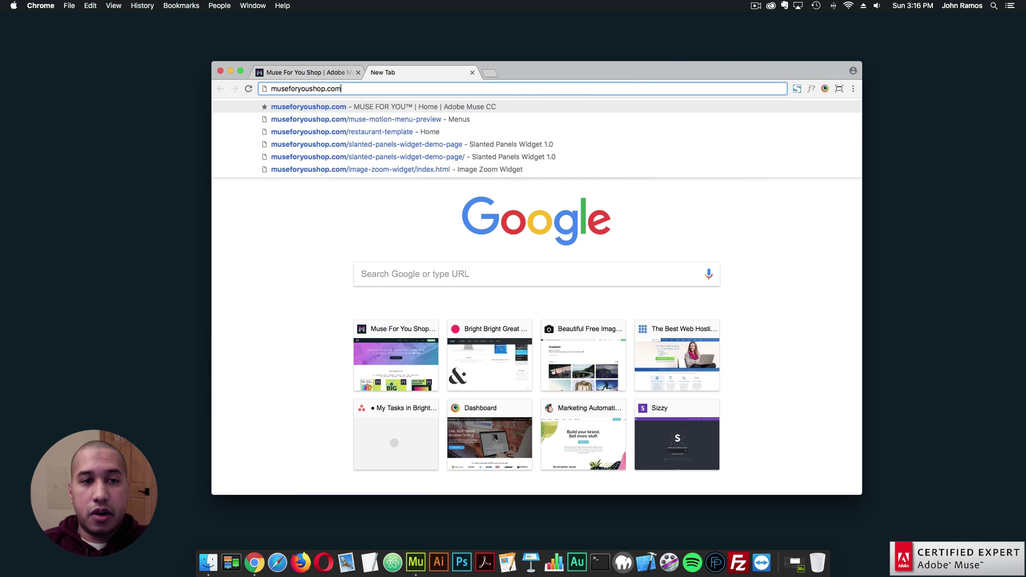
key(Return)
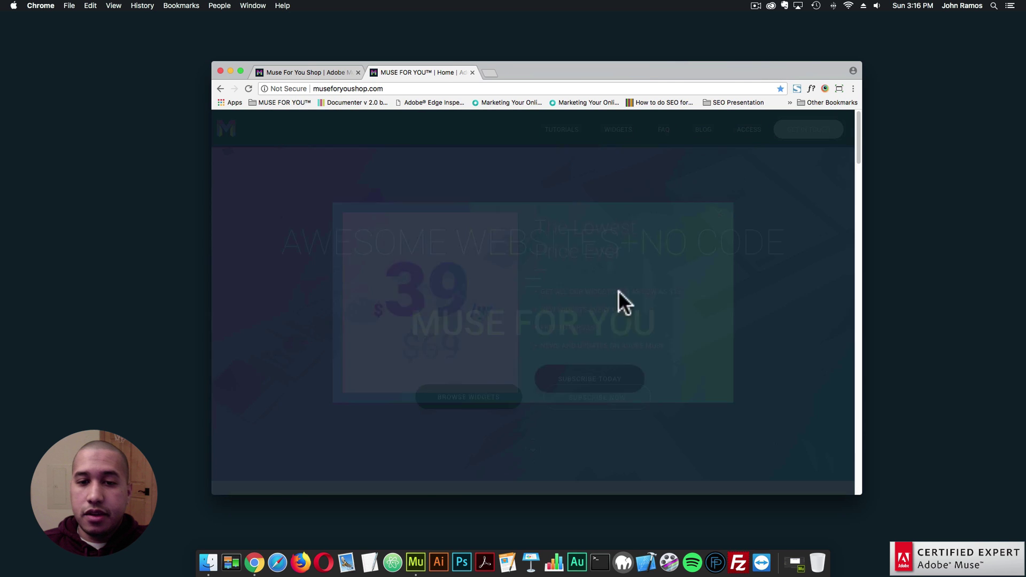
click(568, 384)
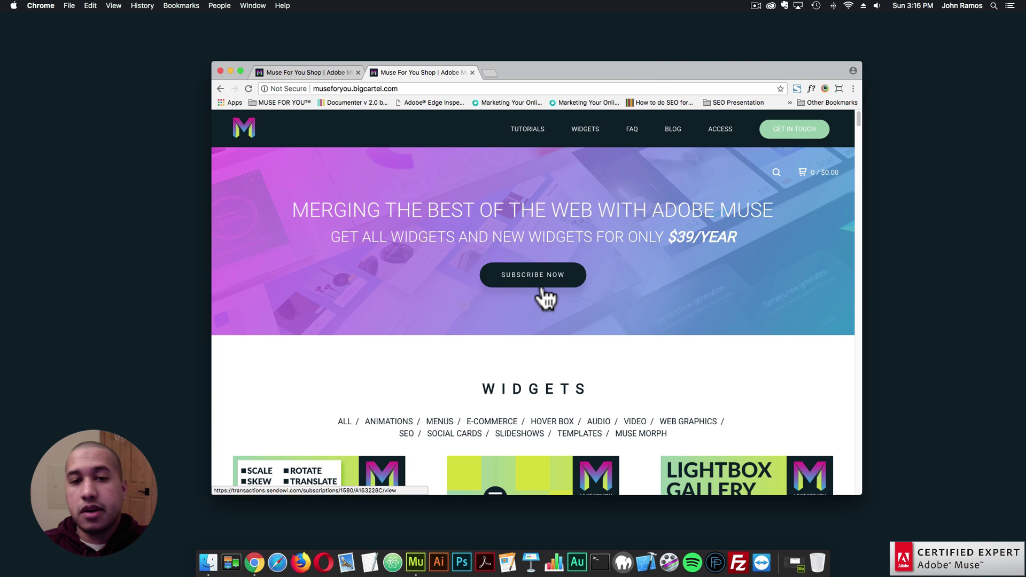
Find the Image Zoom Widget among the shop's widgets and open its product page.
scroll(543, 295, down, 5)
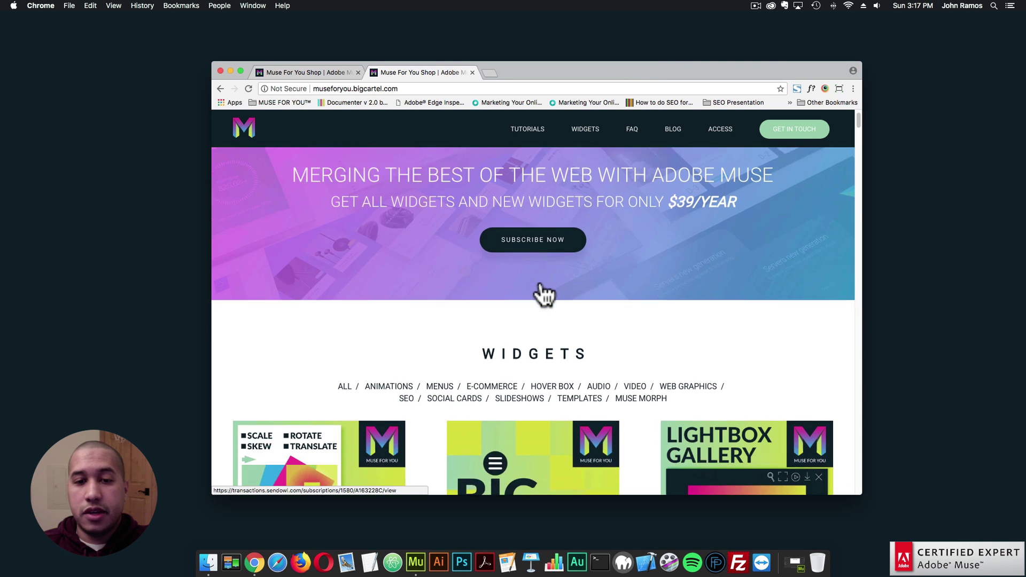
scroll(529, 305, down, 3)
click(568, 408)
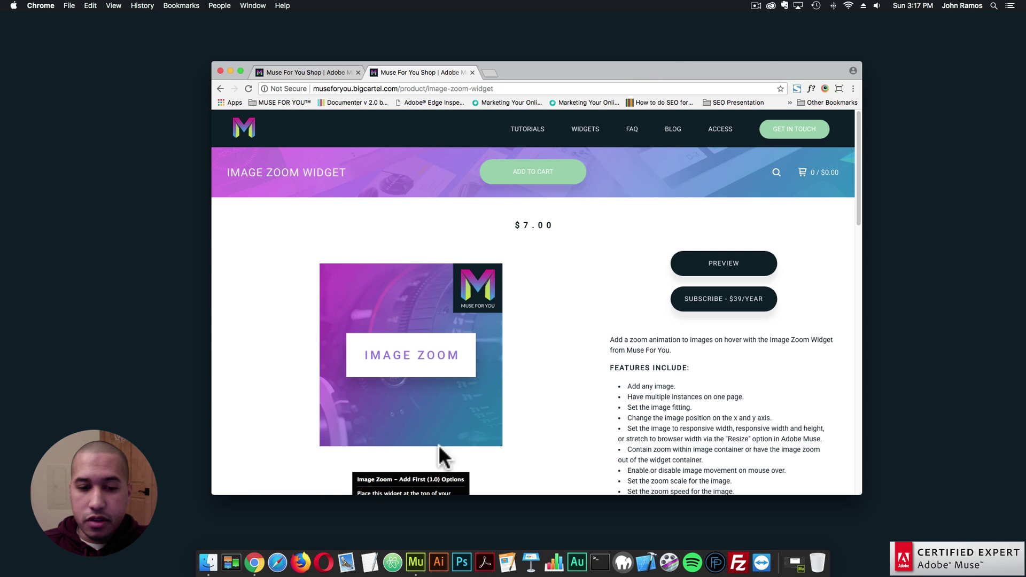
Switch to Adobe Muse and search the Library for "image zoom".
click(423, 556)
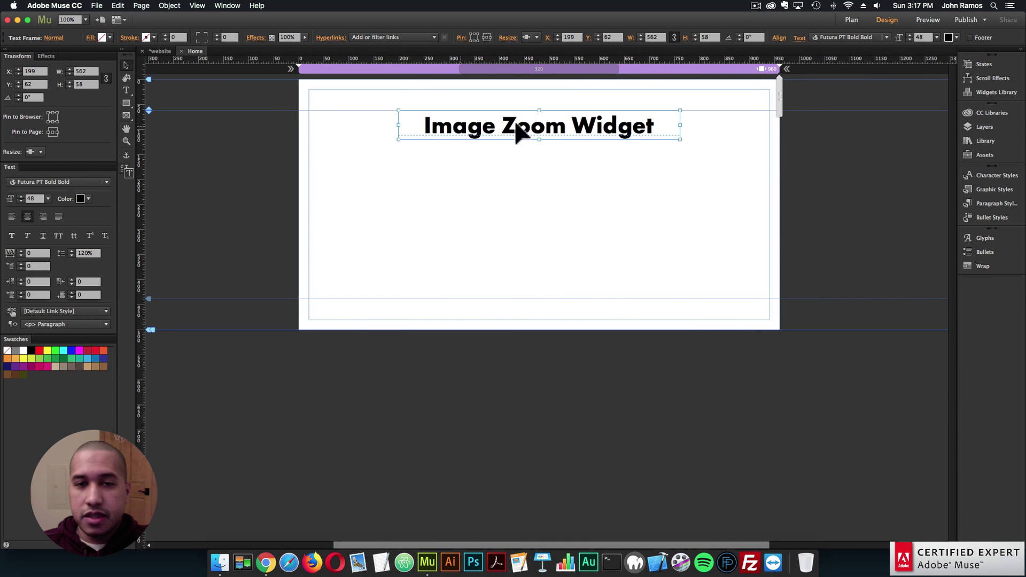
click(521, 232)
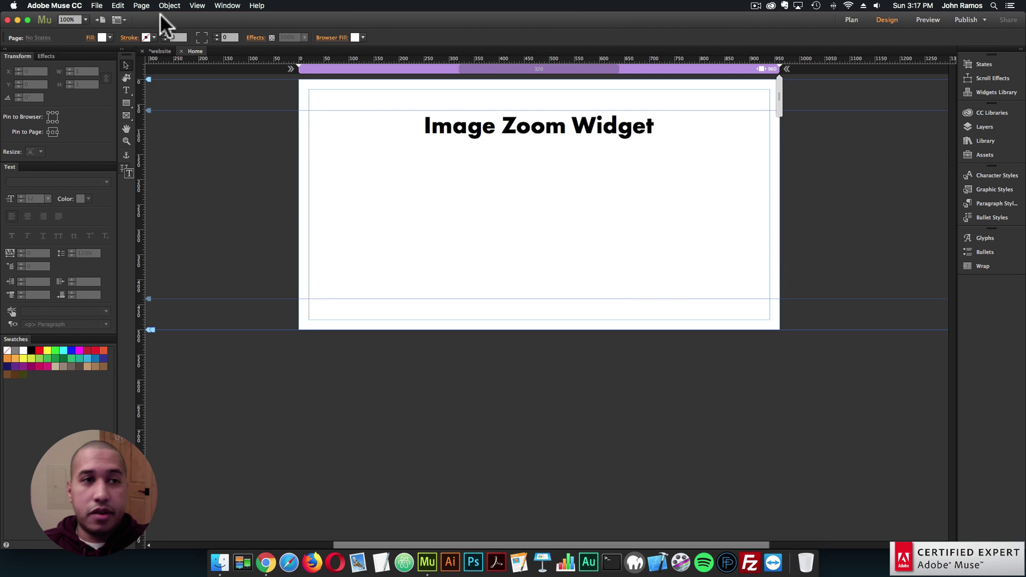
click(233, 4)
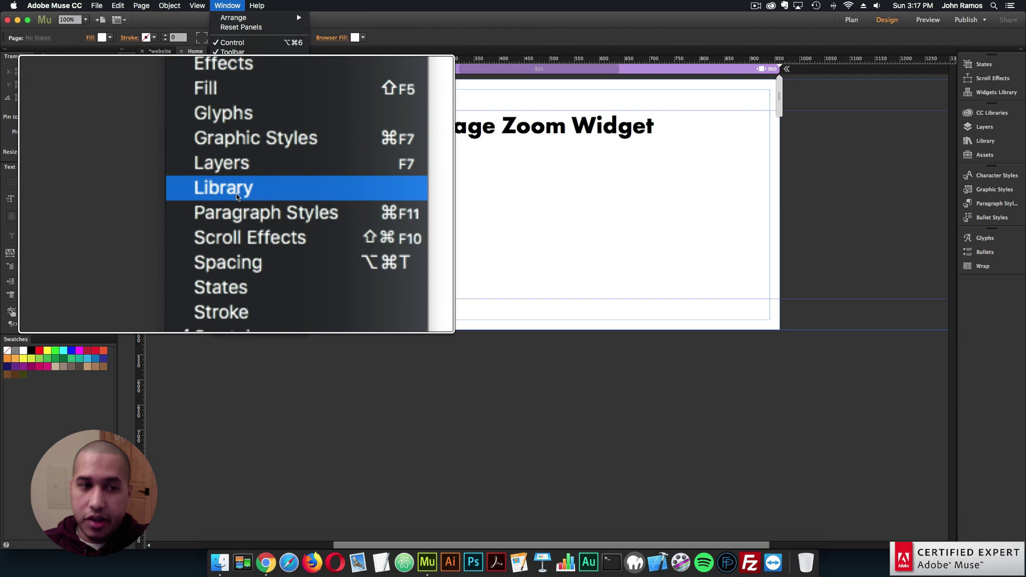
click(236, 191)
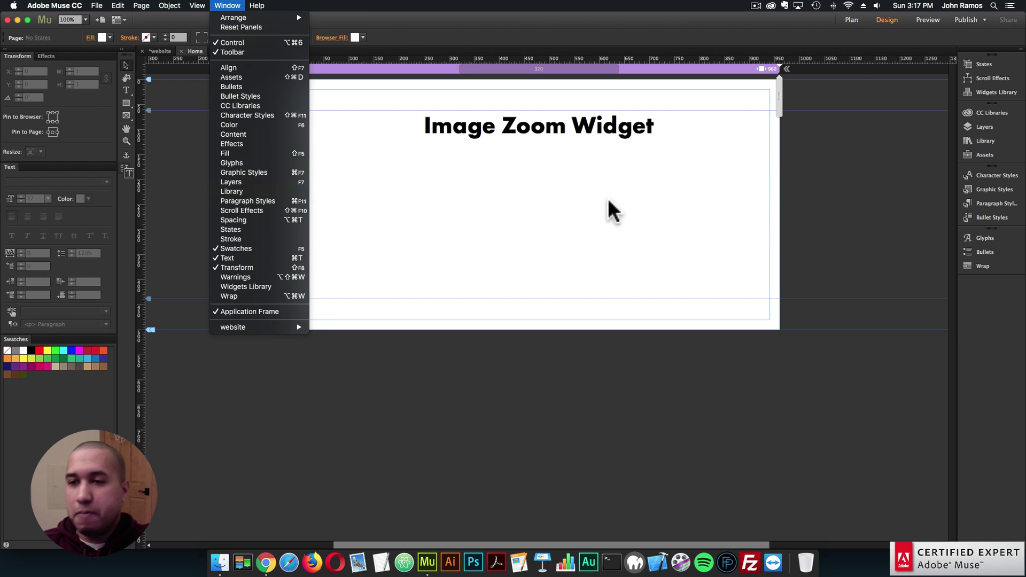
click(982, 140)
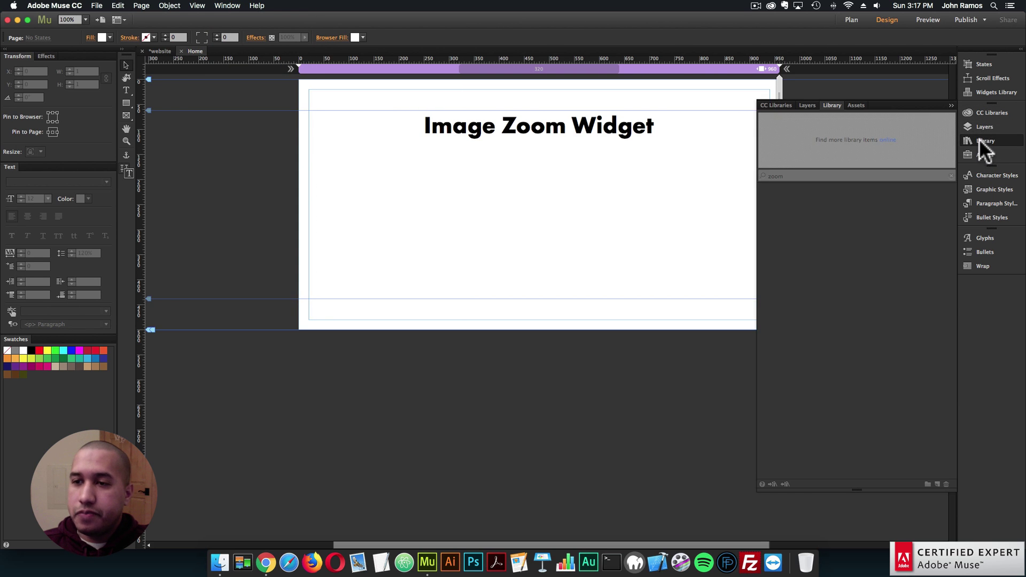
double_click(806, 176)
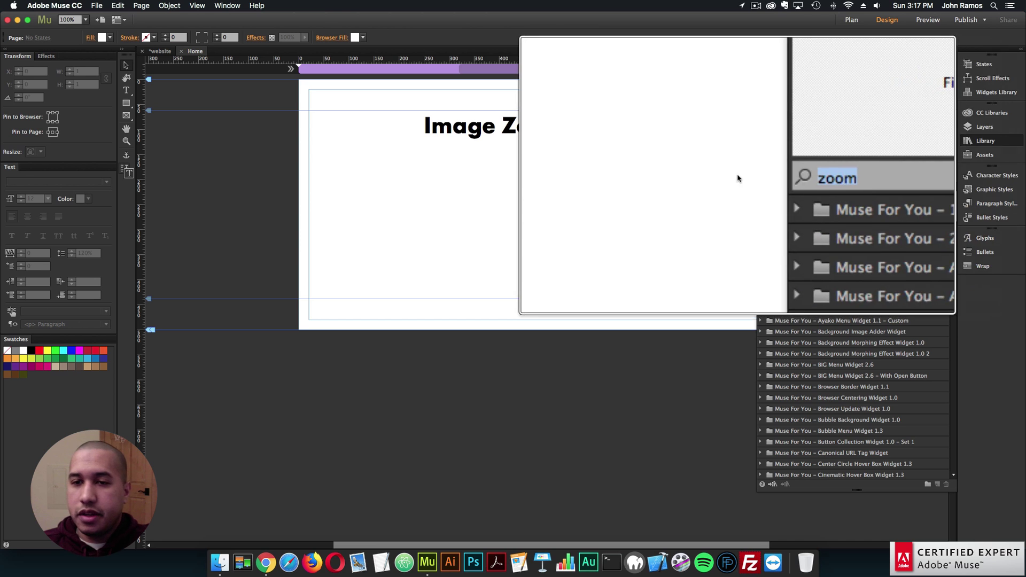
text(image zoom)
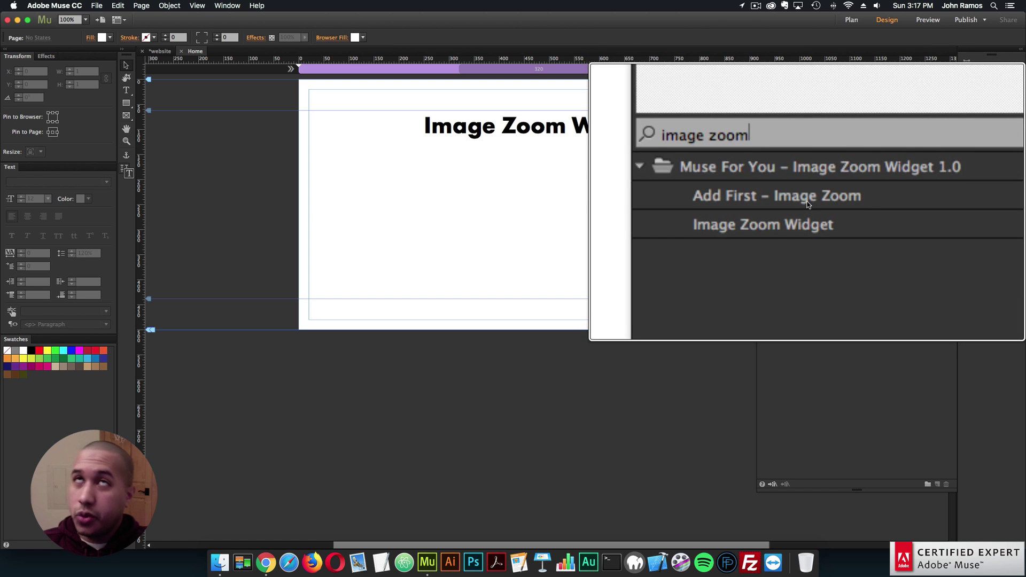
Place the Add First – Image Zoom library item just outside the page's left edge, level with the title, at X -70, Y 62.
click(807, 205)
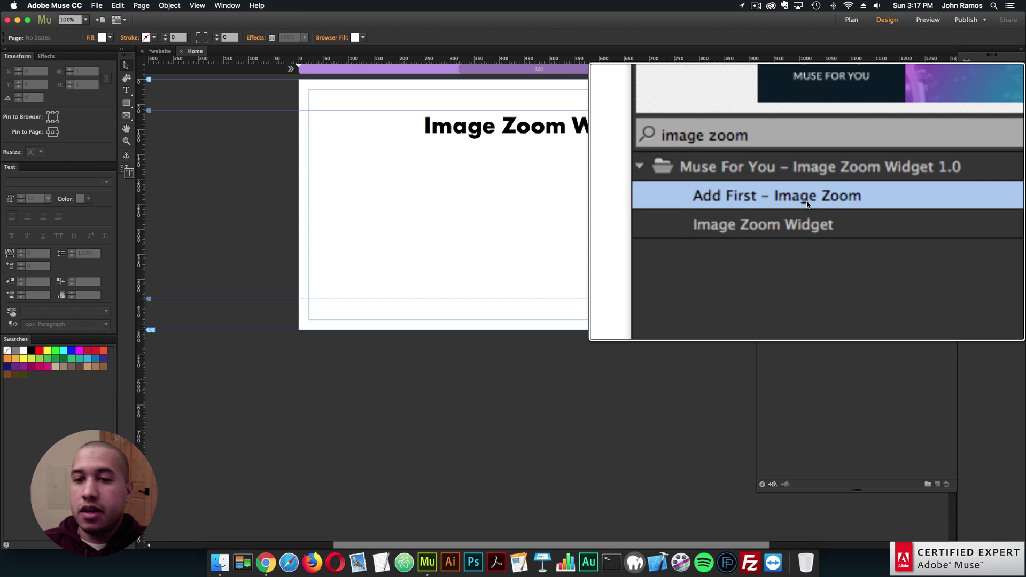
click(808, 215)
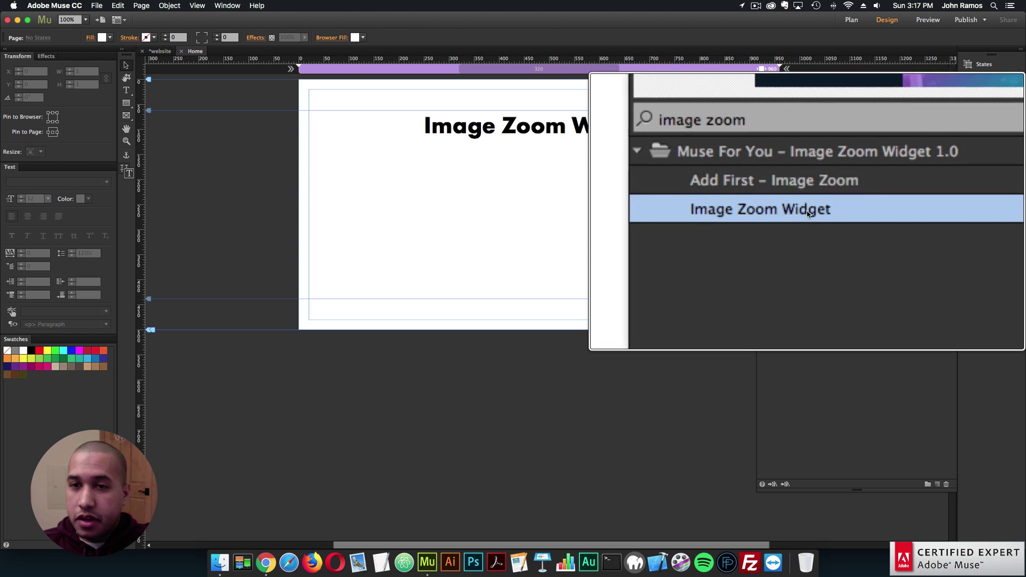
click(788, 204)
drag(815, 198, 283, 129)
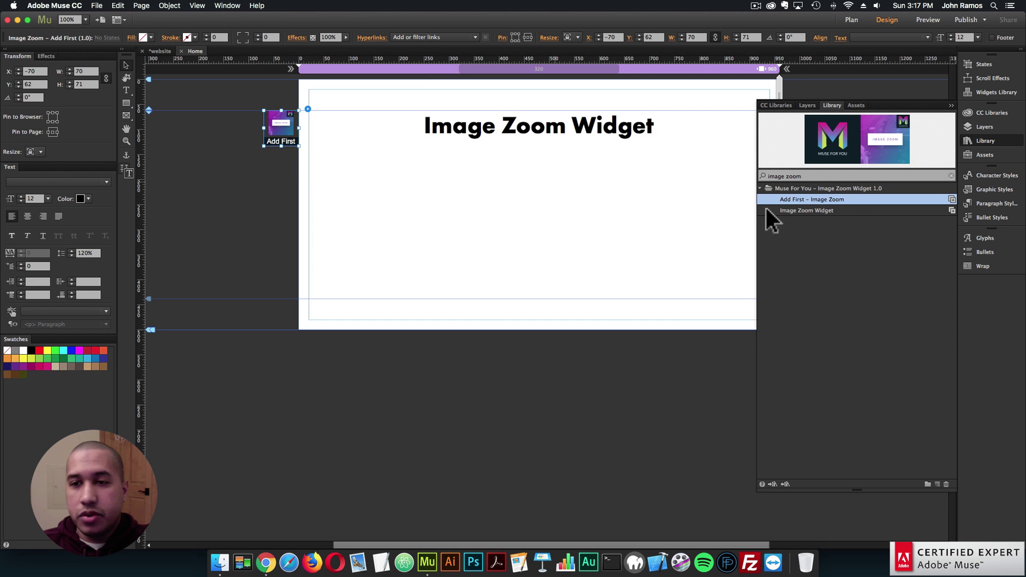
Place the Image Zoom Widget from the Library centred below the page title, at X 330, Y 181.
click(831, 211)
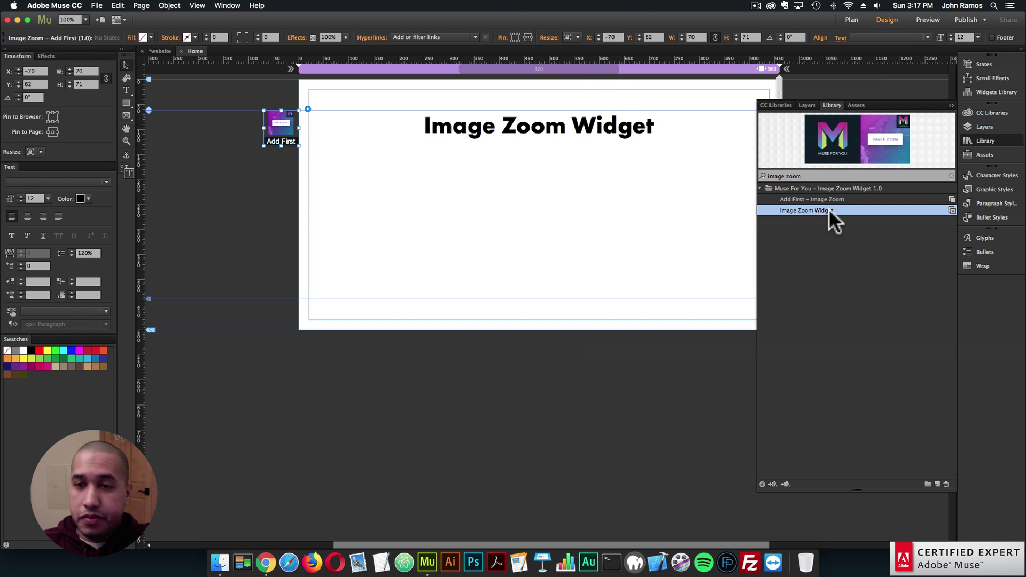
drag(826, 208, 428, 181)
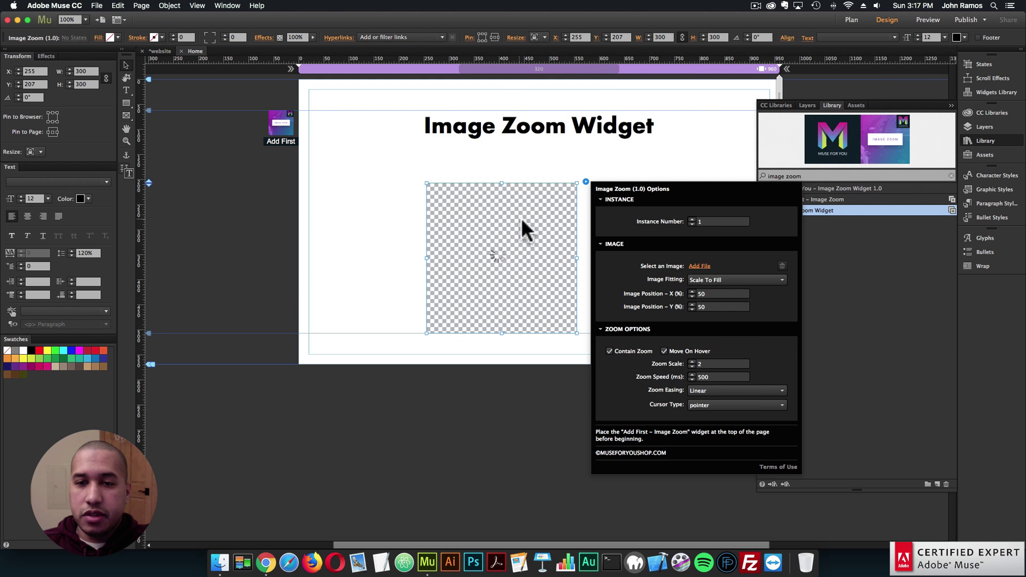
drag(515, 234, 537, 235)
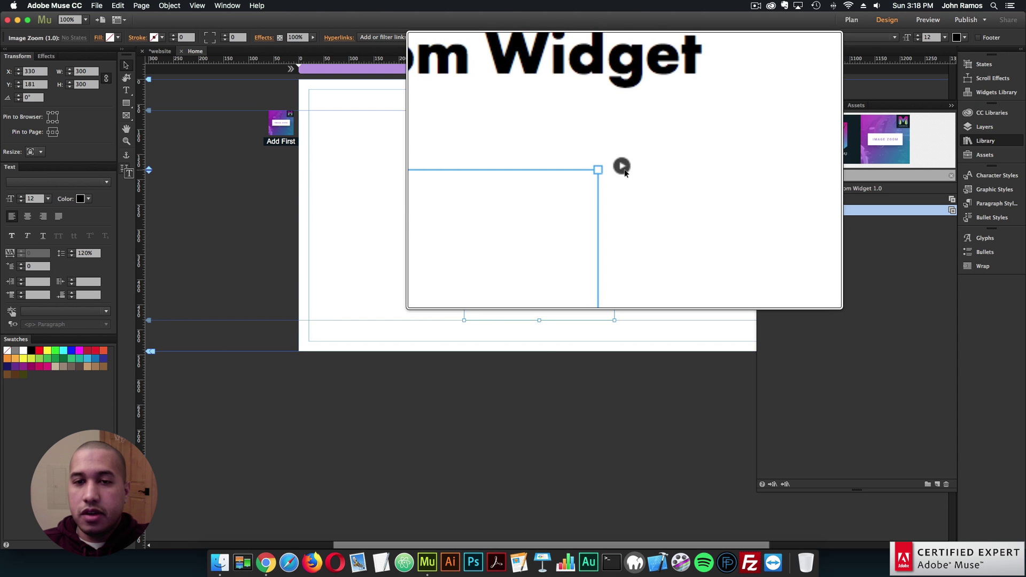
Load nasa-89125-unsplash.jpg from the images folder as the Image Zoom widget's image.
click(624, 167)
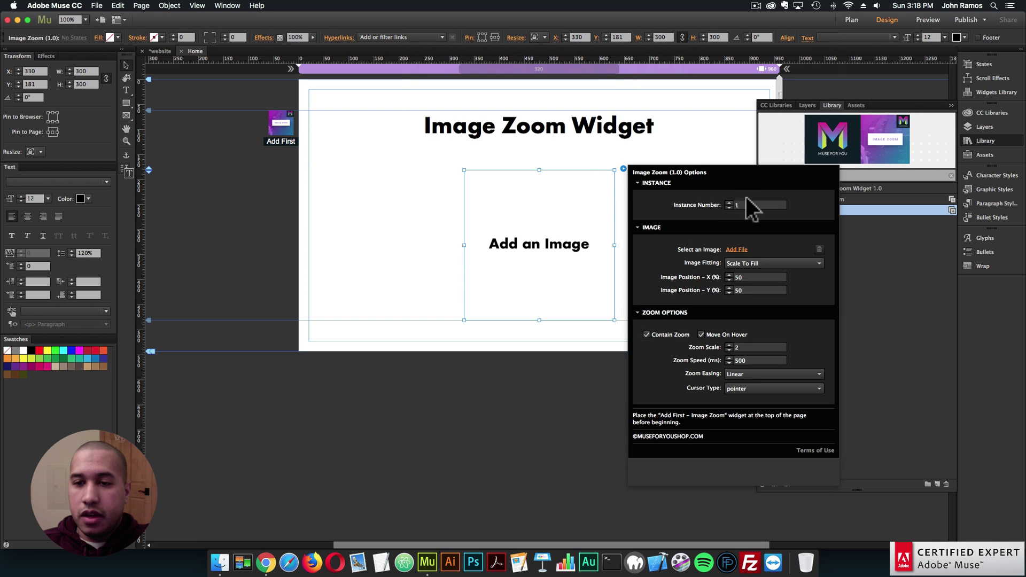
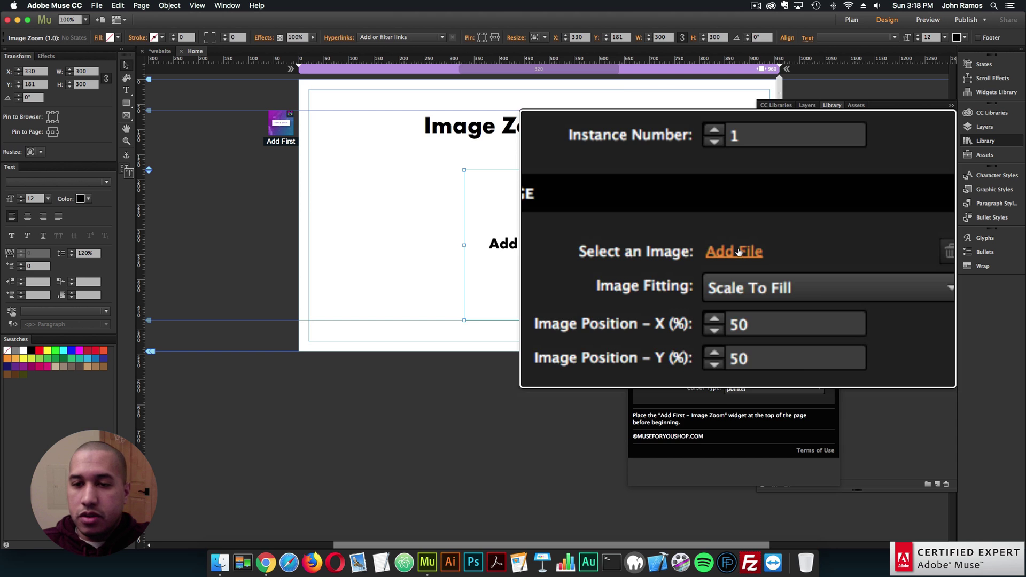
click(739, 252)
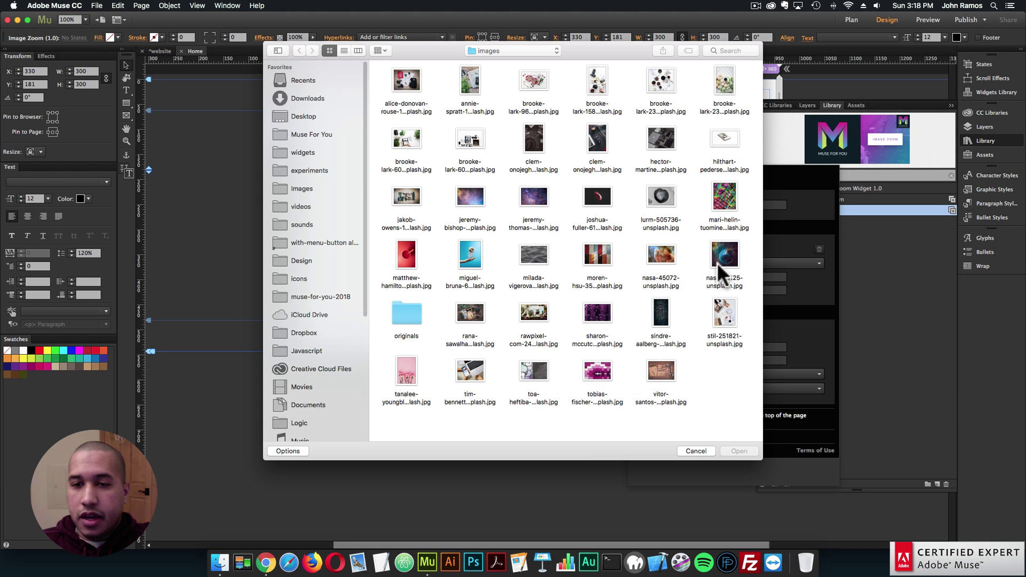
click(723, 270)
double_click(726, 253)
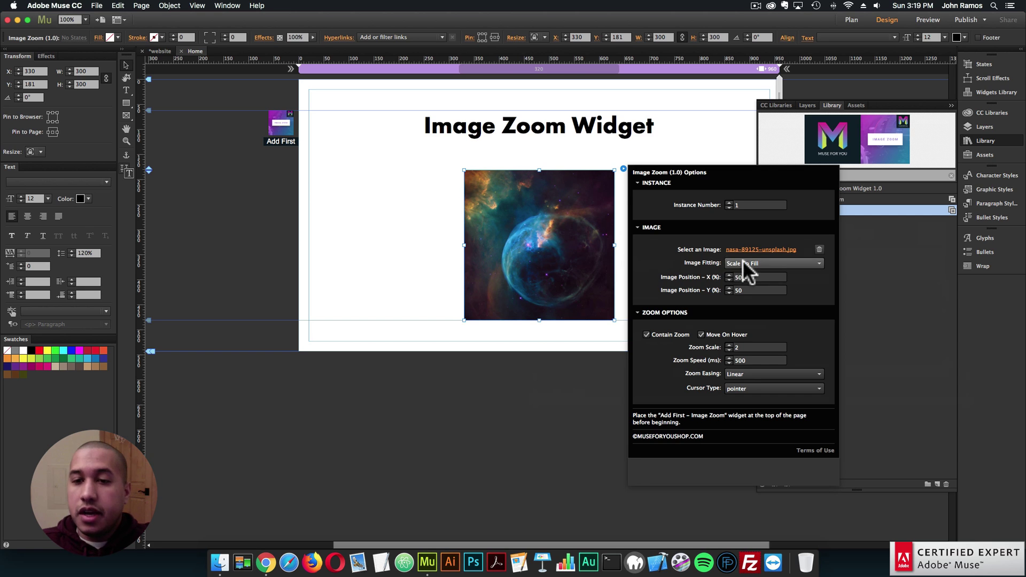
Set the widget's image fitting to Original Size and its image position to 0% in both X and Y.
click(744, 263)
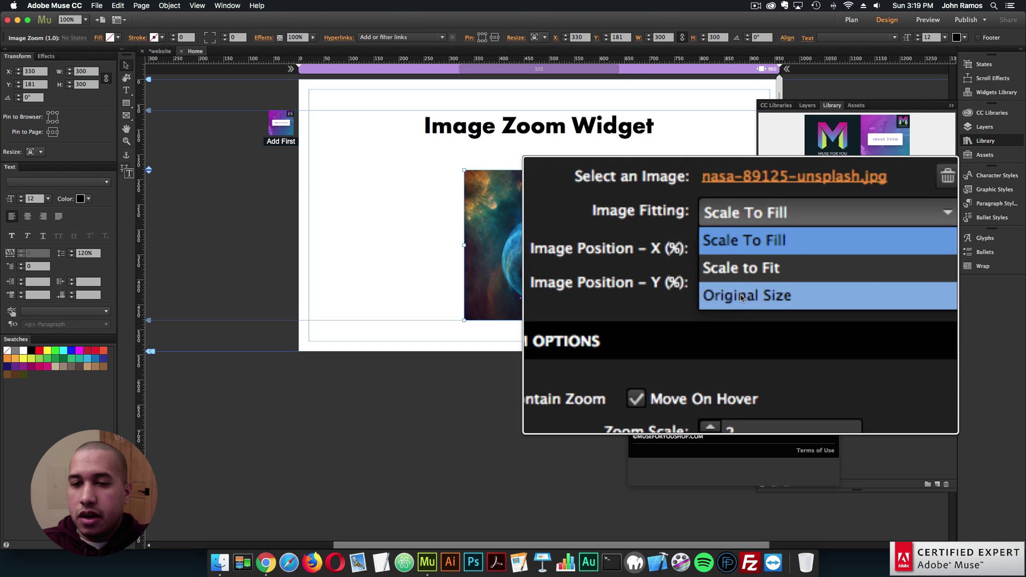
click(742, 297)
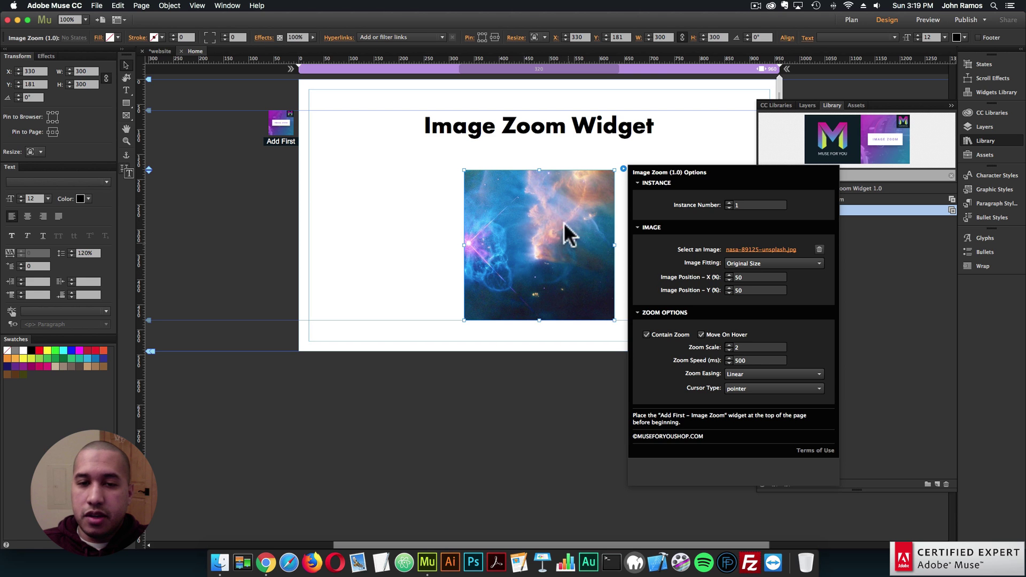
click(757, 277)
drag(757, 277, 741, 277)
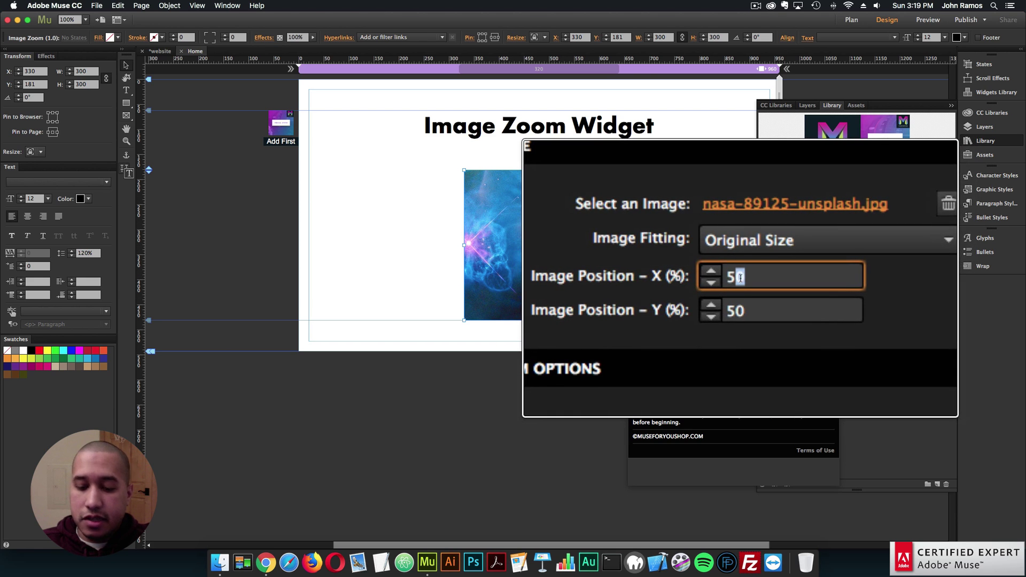
double_click(741, 277)
text(0)
key(Tab)
text(0)
key(Return)
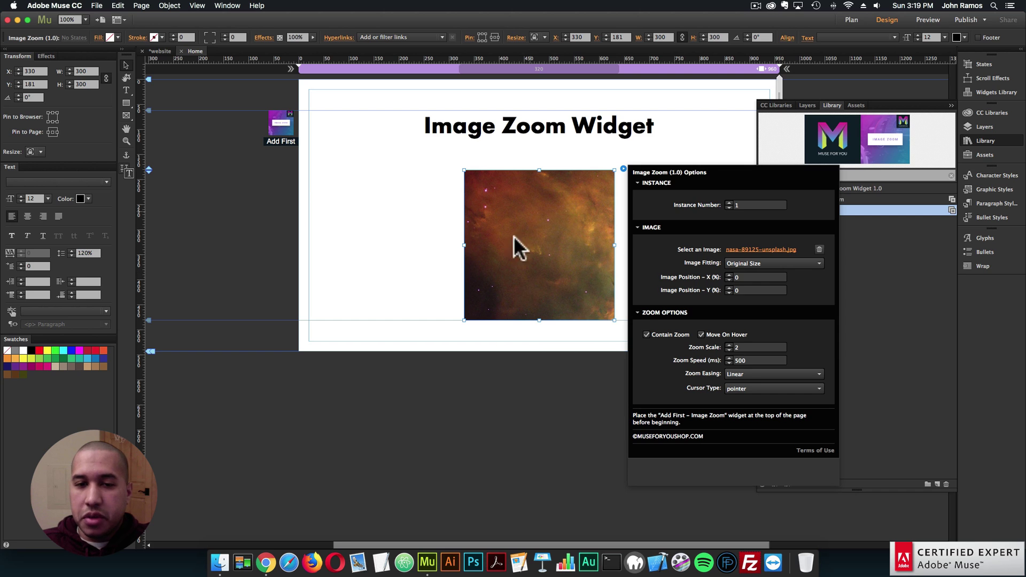
Set the widget's image fitting to Scale To Fill and its image position to 50% in both X and Y.
click(756, 263)
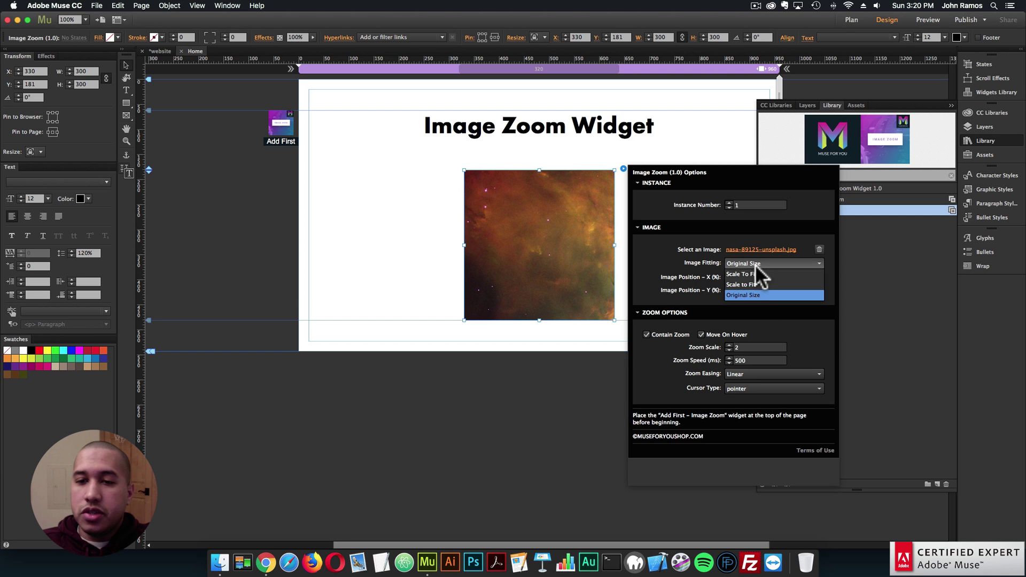
click(756, 271)
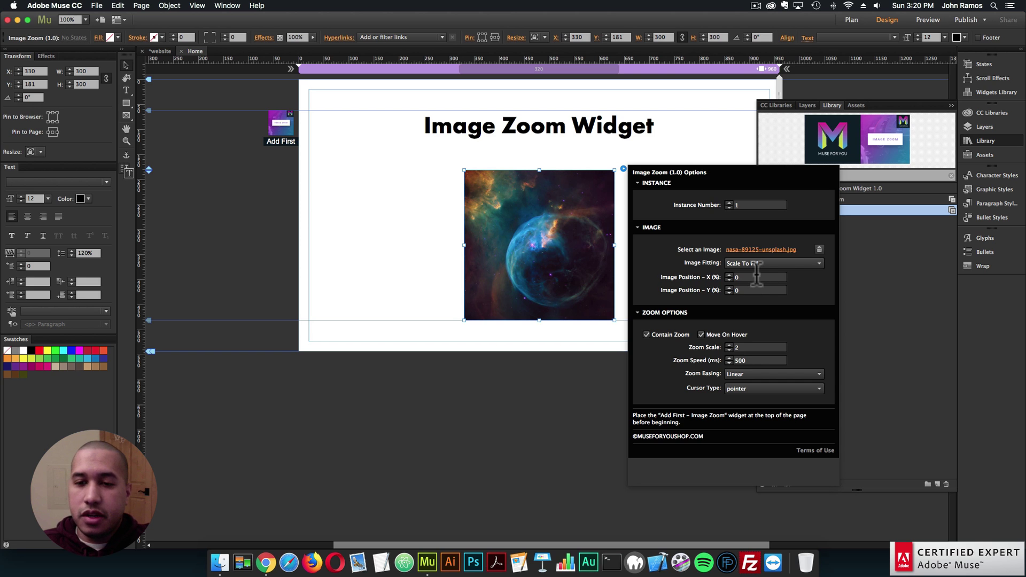
click(755, 277)
text(50)
key(Tab)
text(50)
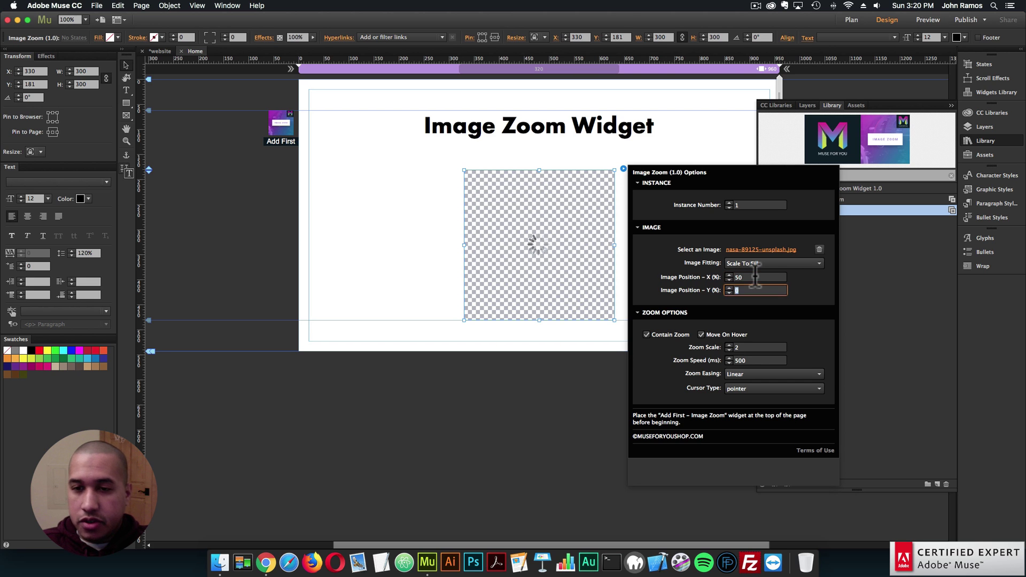
key(Return)
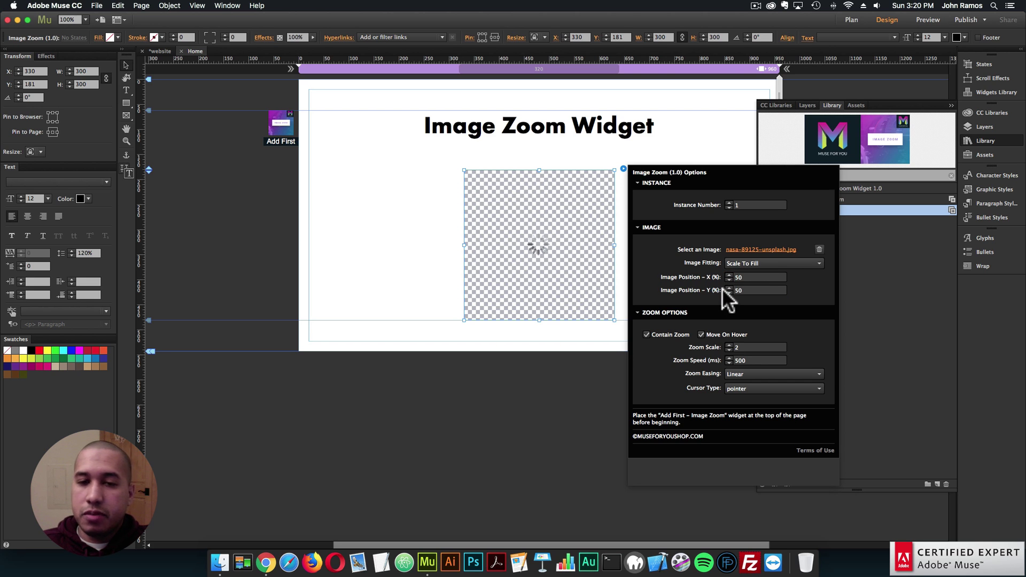
click(757, 280)
click(753, 293)
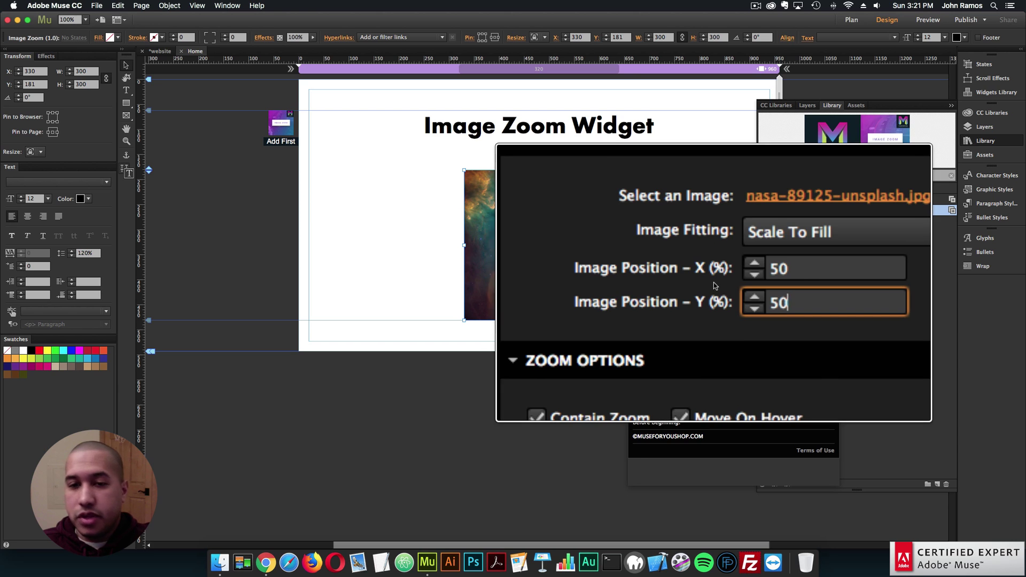
click(756, 262)
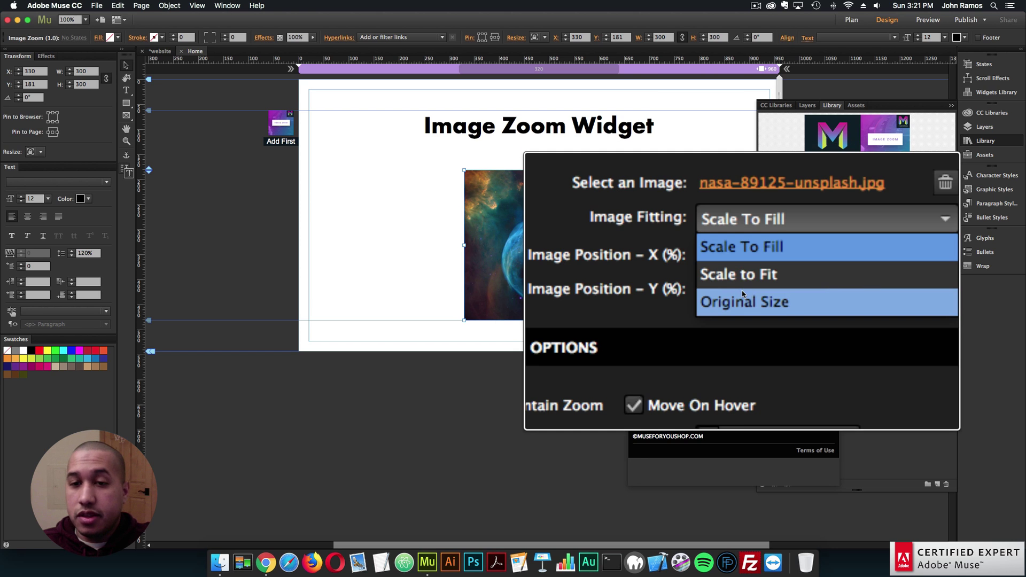
click(678, 322)
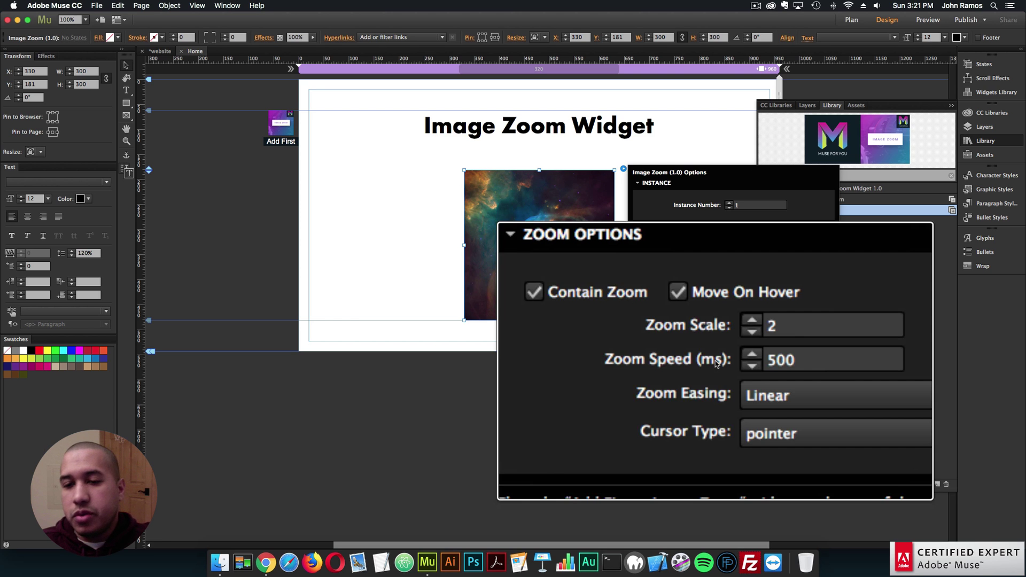
Preview the page in the browser and try the contained zoom with movement on hover on the image.
click(386, 243)
click(97, 6)
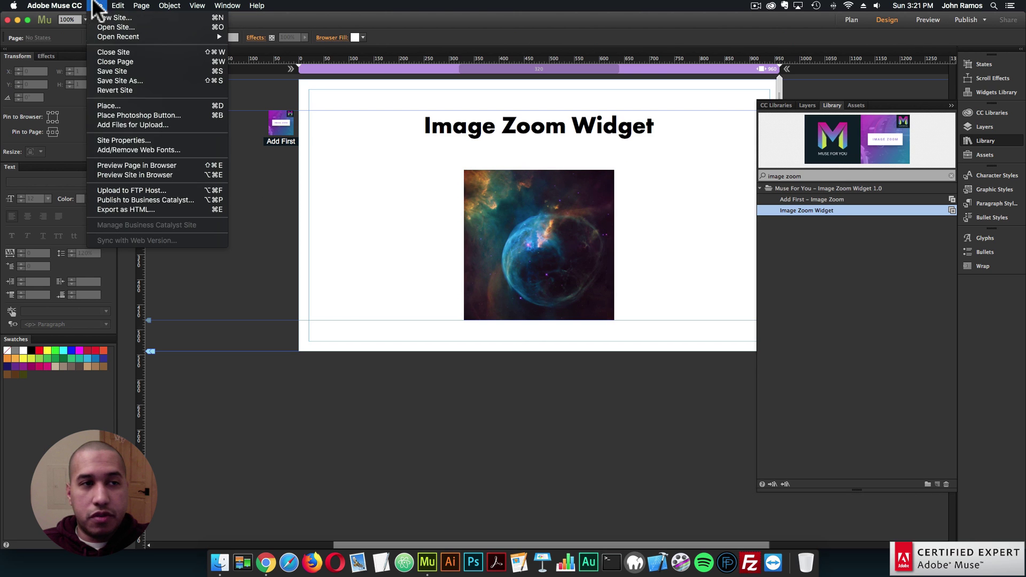
click(116, 162)
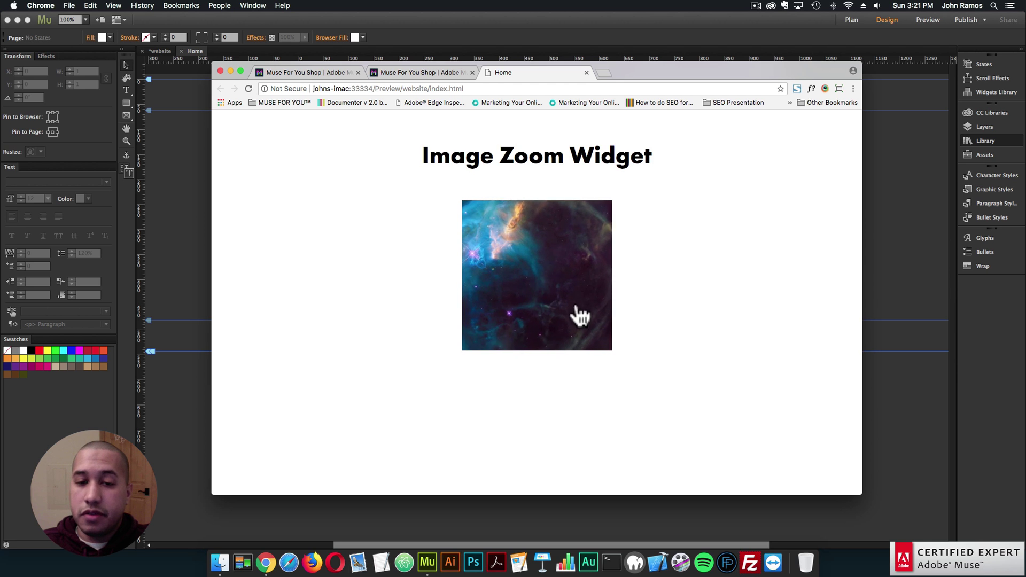
Return to Adobe Muse and turn off Contain Zoom for the Image Zoom widget.
click(168, 204)
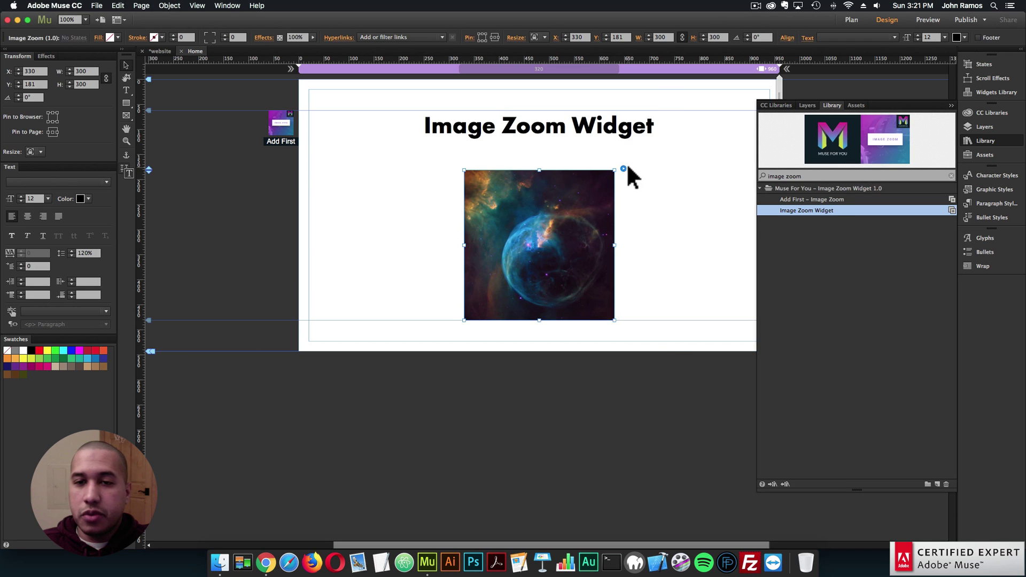
click(624, 169)
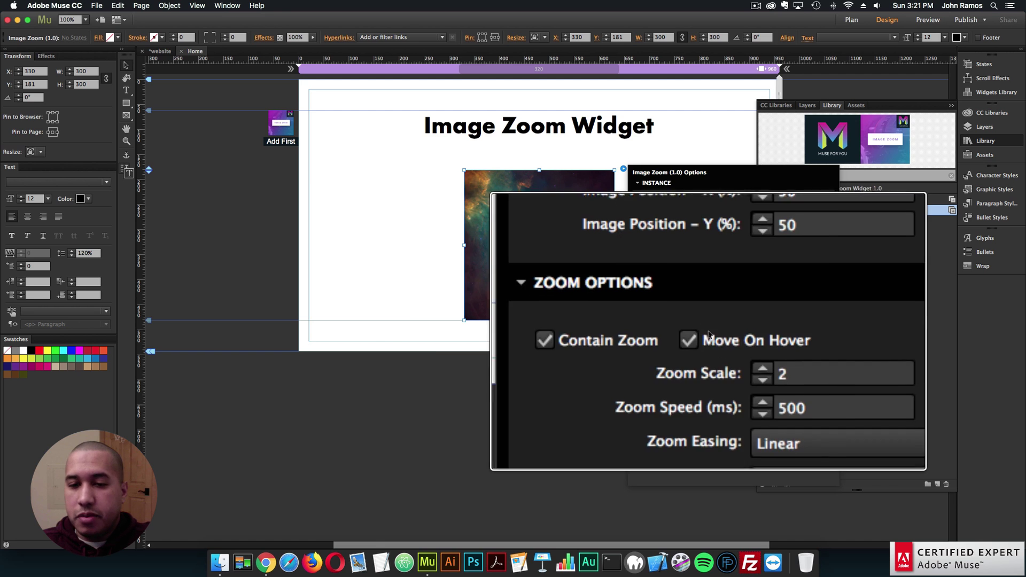
click(646, 338)
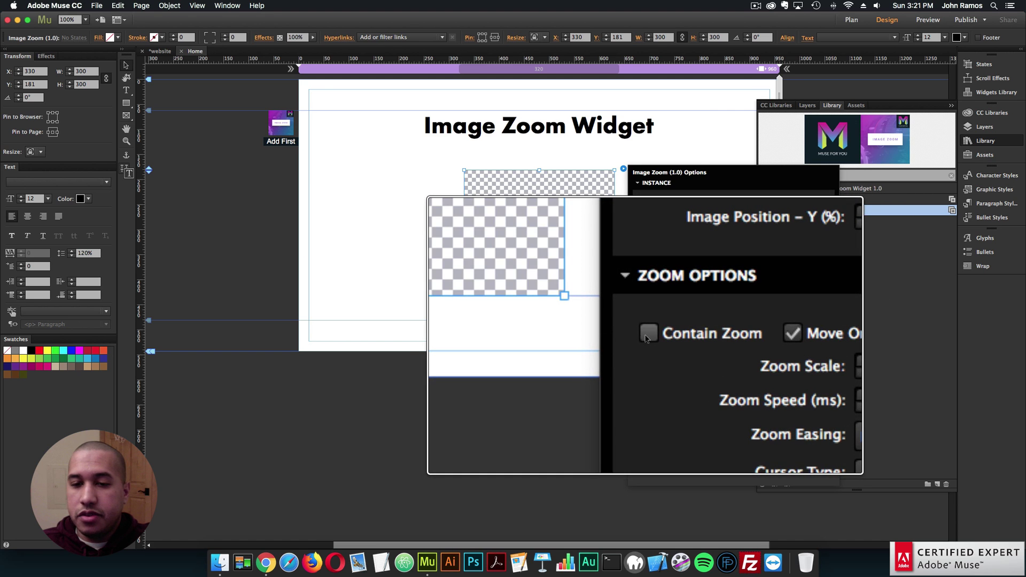
Preview the page in the browser and test how the image zooms without being contained in its frame.
click(342, 233)
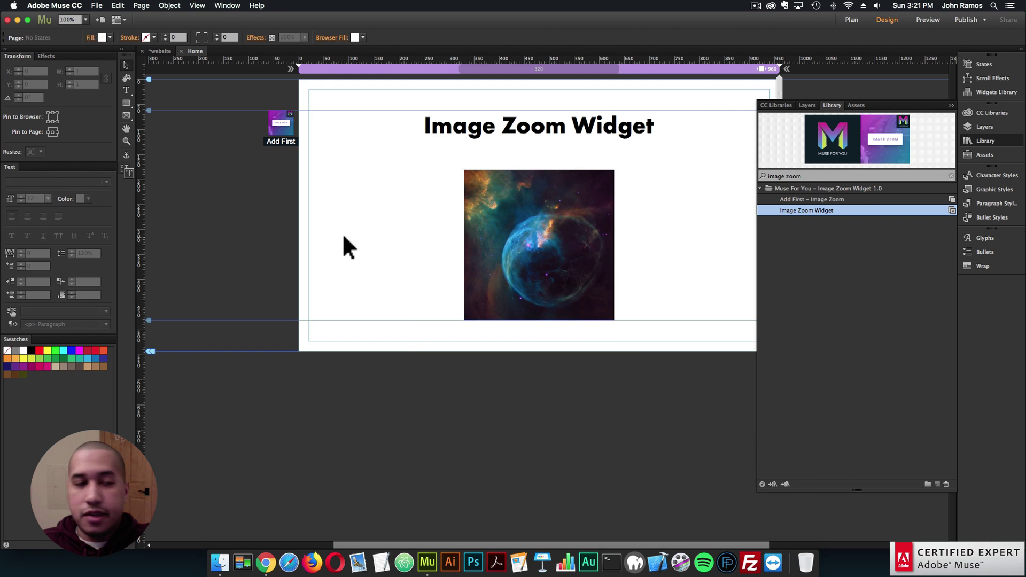
click(99, 6)
click(123, 162)
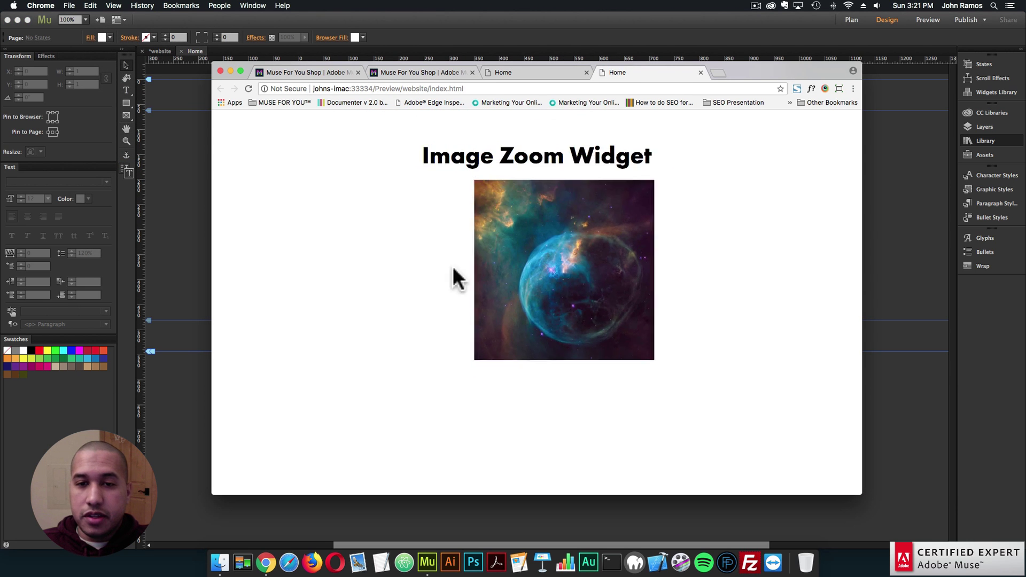
mouse_move(580, 262)
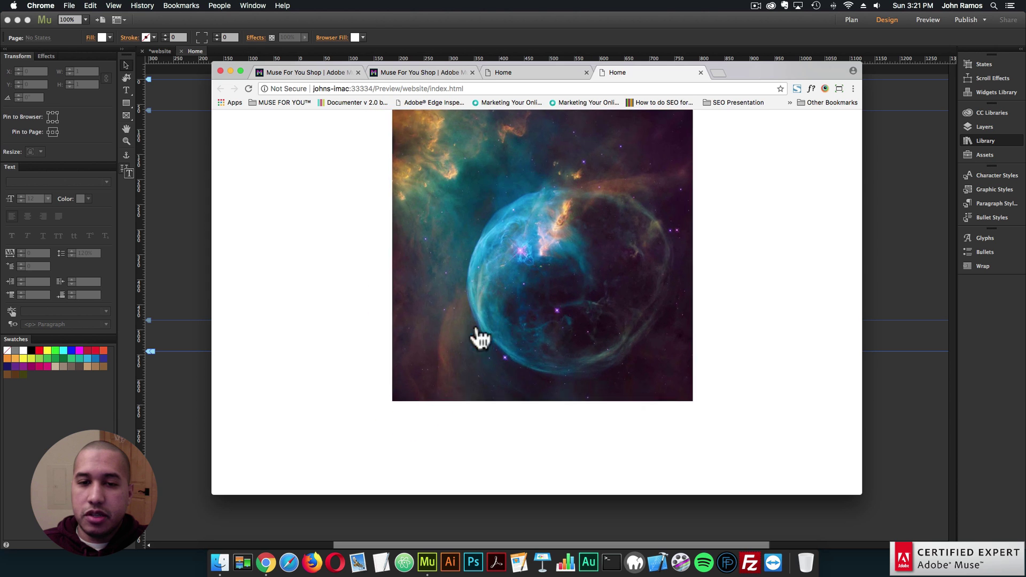
Return to Adobe Muse, turn Contain Zoom back on and turn off Move On Hover for the Image Zoom widget.
click(194, 266)
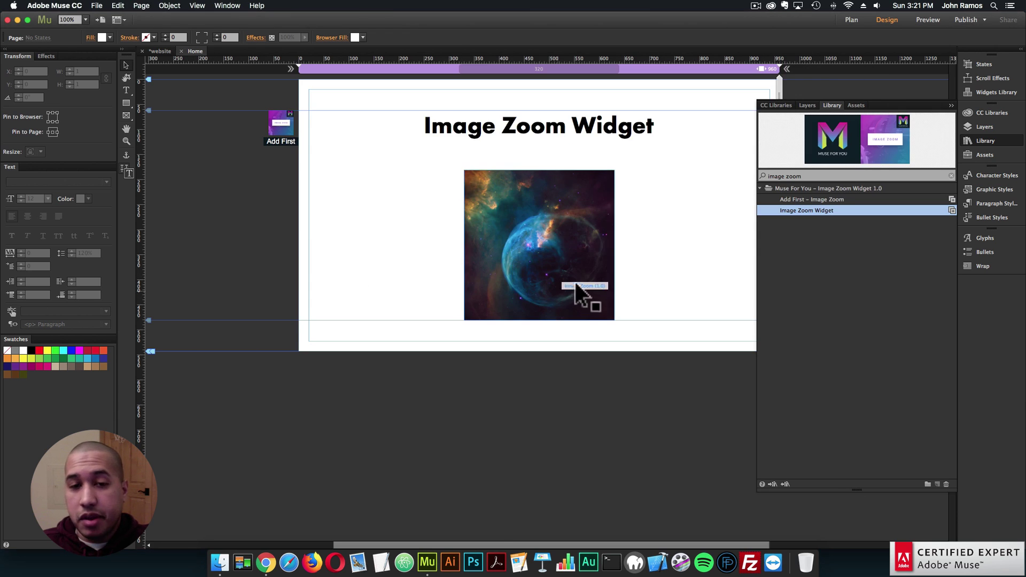
click(576, 283)
click(623, 169)
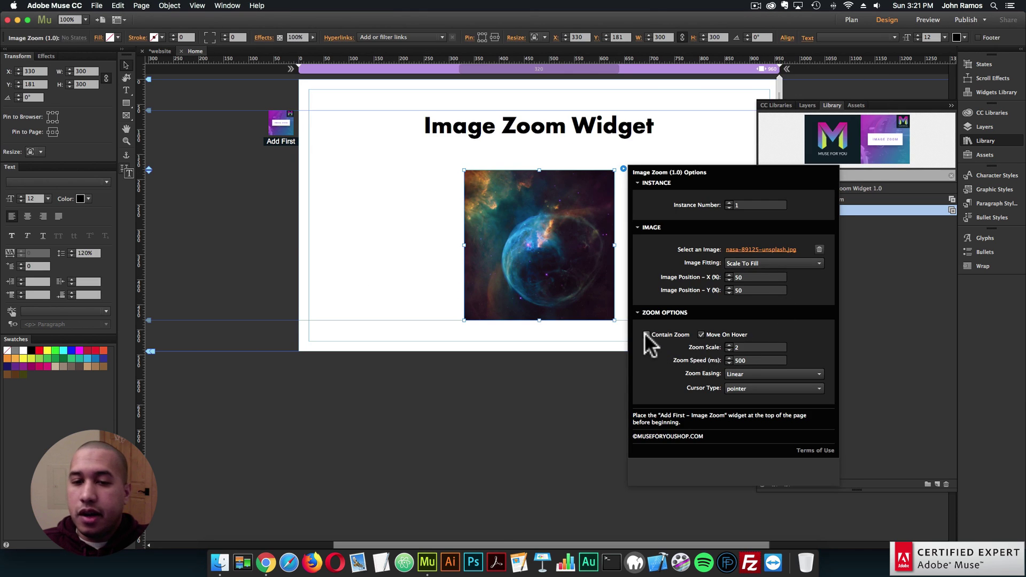
click(646, 334)
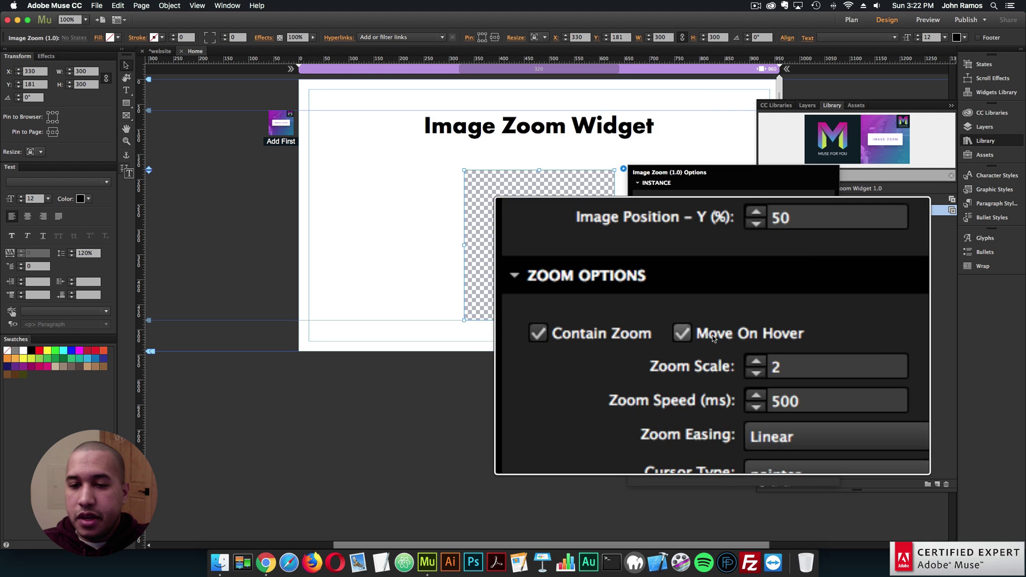
click(683, 335)
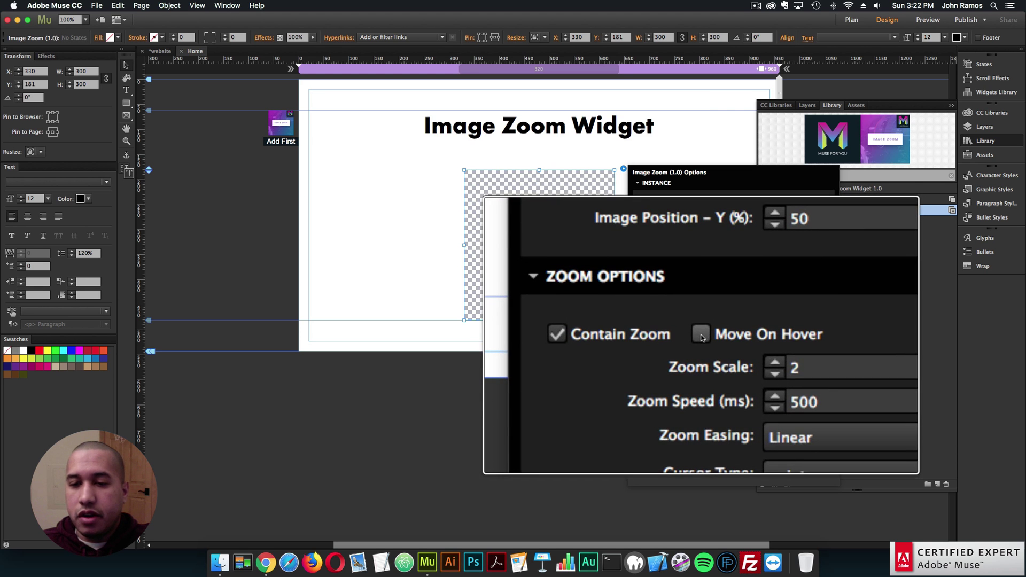
Preview the page in the browser and test the image zoom with Move On Hover off.
click(342, 221)
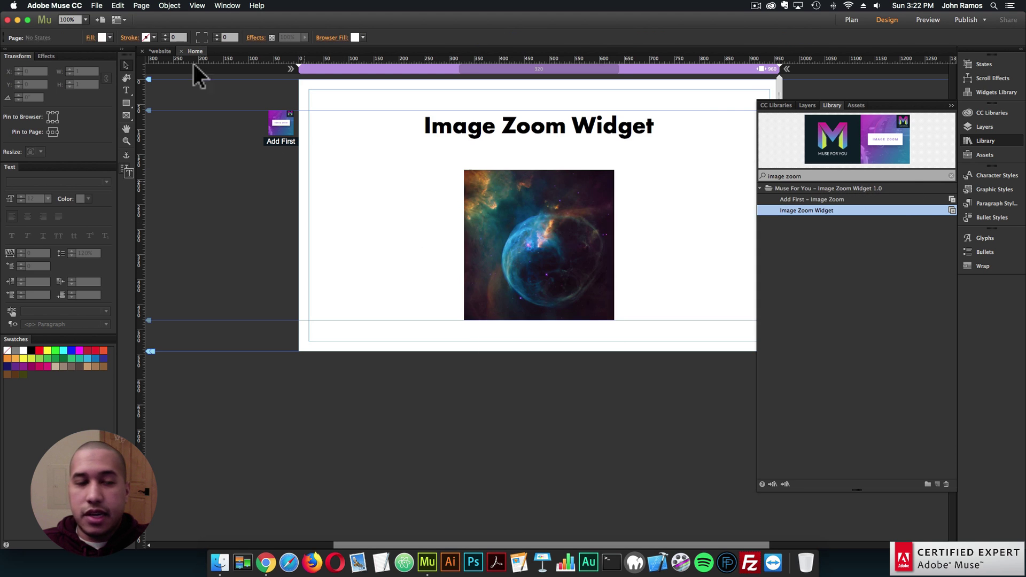
click(96, 6)
click(129, 162)
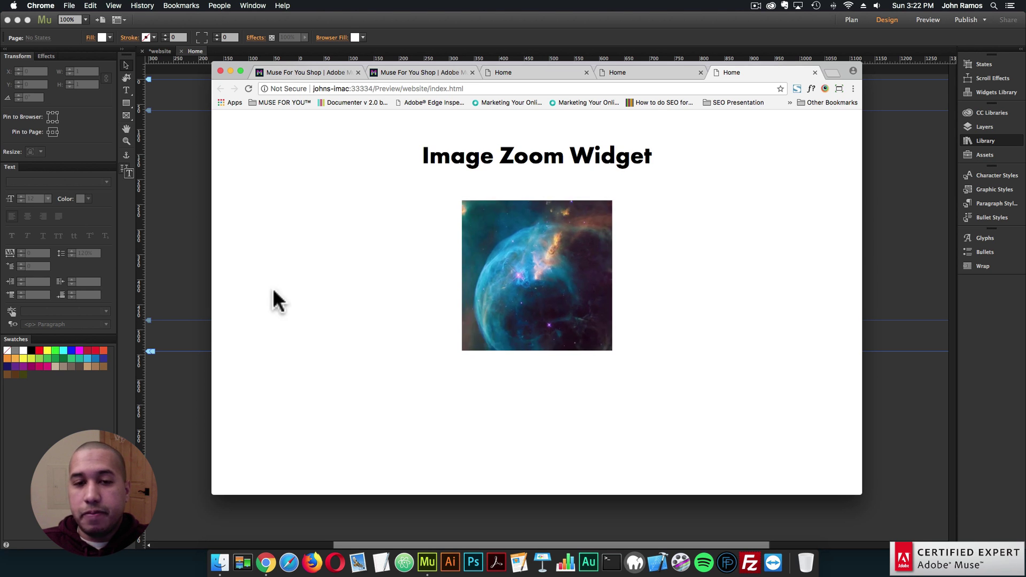
Return to Adobe Muse and turn Move On Hover back on for the Image Zoom widget.
click(194, 243)
click(613, 274)
click(623, 169)
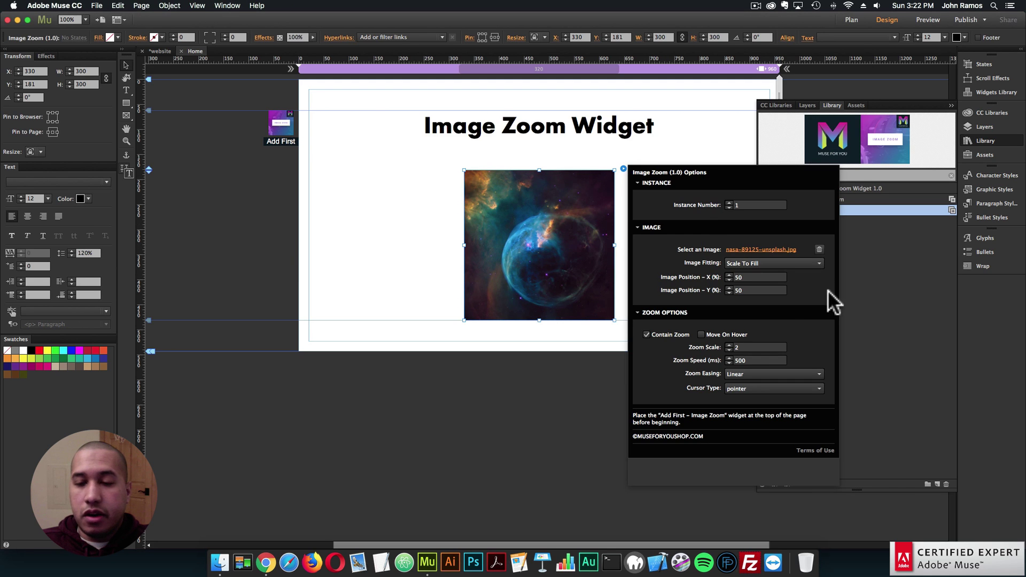
click(701, 335)
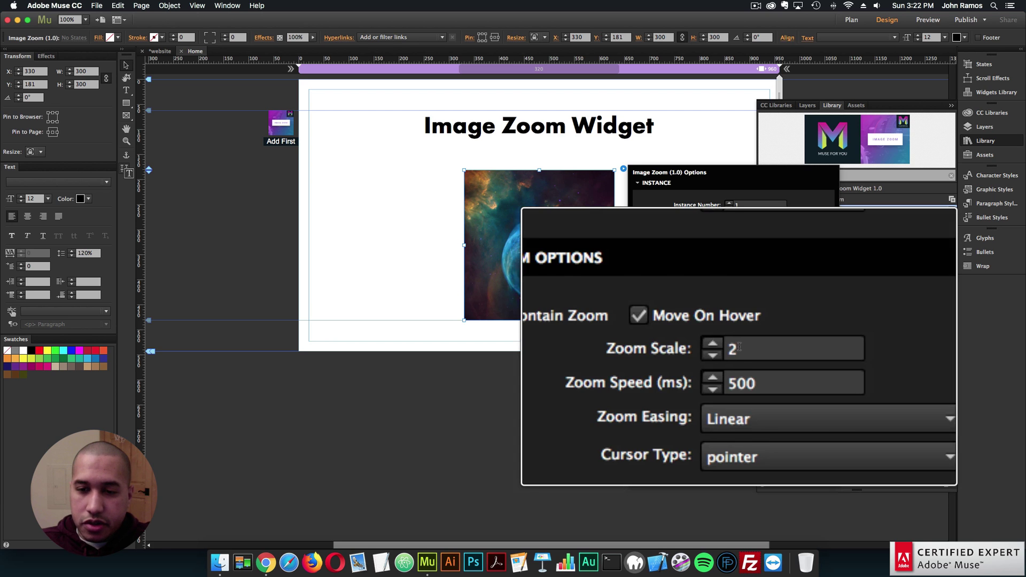
Set the Image Zoom widget's zoom scale to 1.
click(738, 348)
text(1)
key(Return)
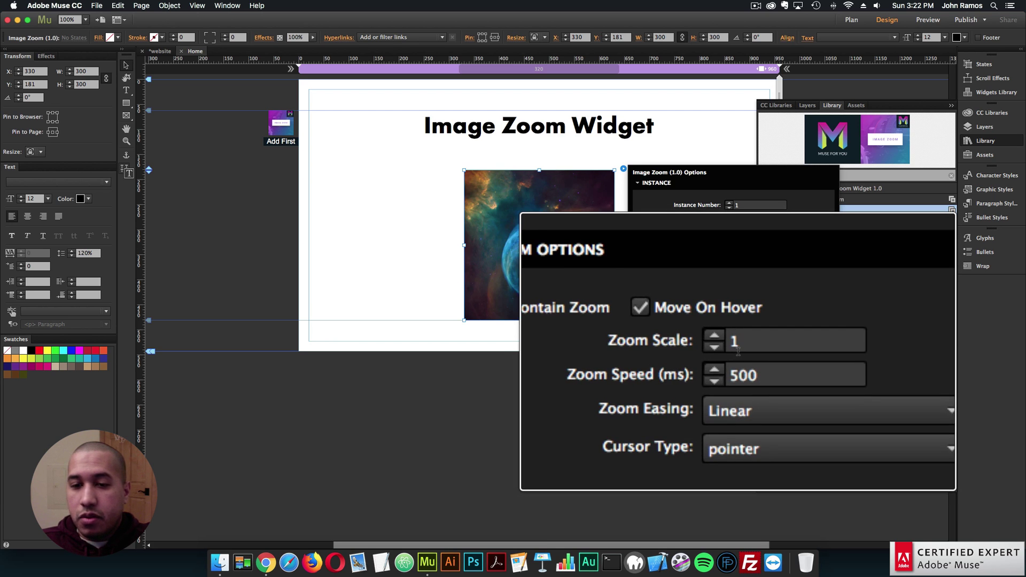
Preview the page in the browser and test the image zoom at a zoom scale of 1.
click(309, 208)
click(97, 6)
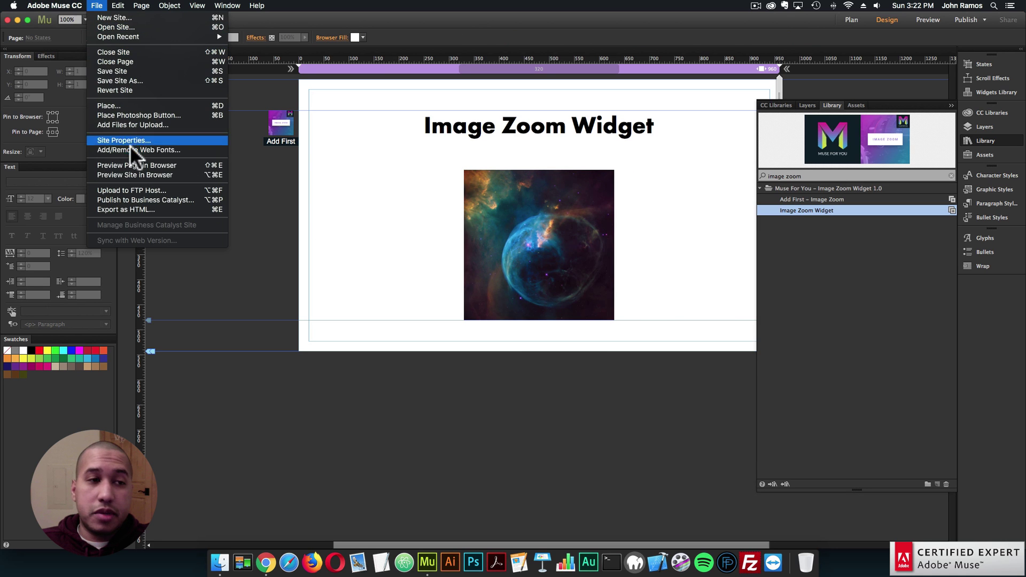
click(132, 165)
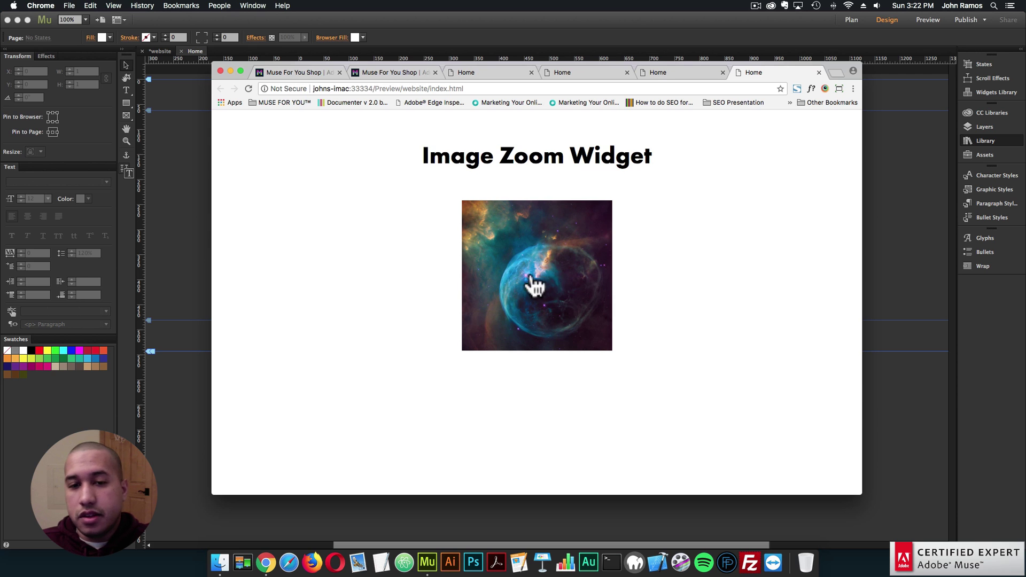
Return to Adobe Muse and set the Image Zoom widget's zoom scale to 4.
click(170, 250)
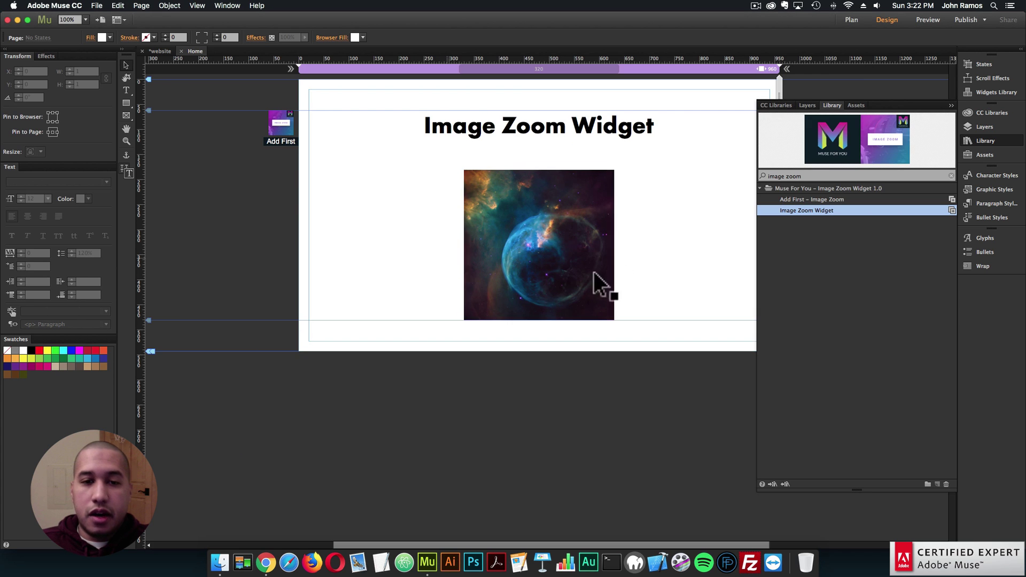
click(602, 214)
click(623, 168)
double_click(749, 345)
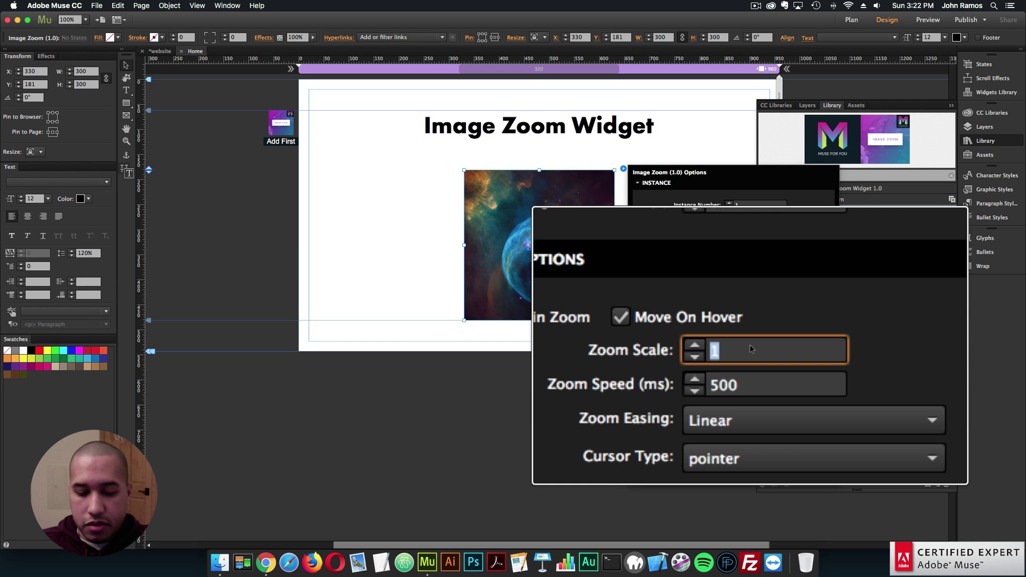
text(4)
key(Return)
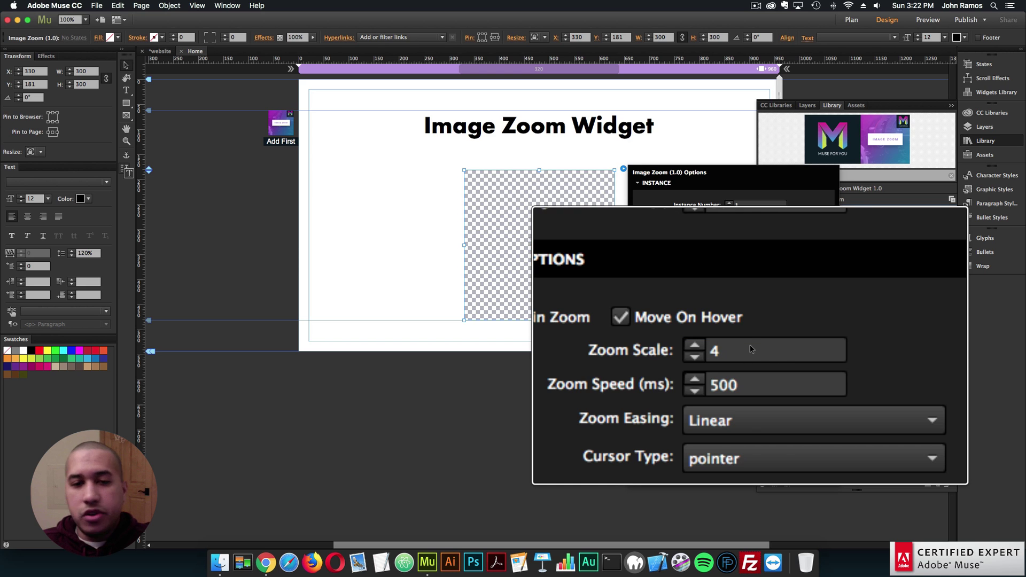
Preview the page in the browser and test the image zoom at a zoom scale of 4.
click(357, 249)
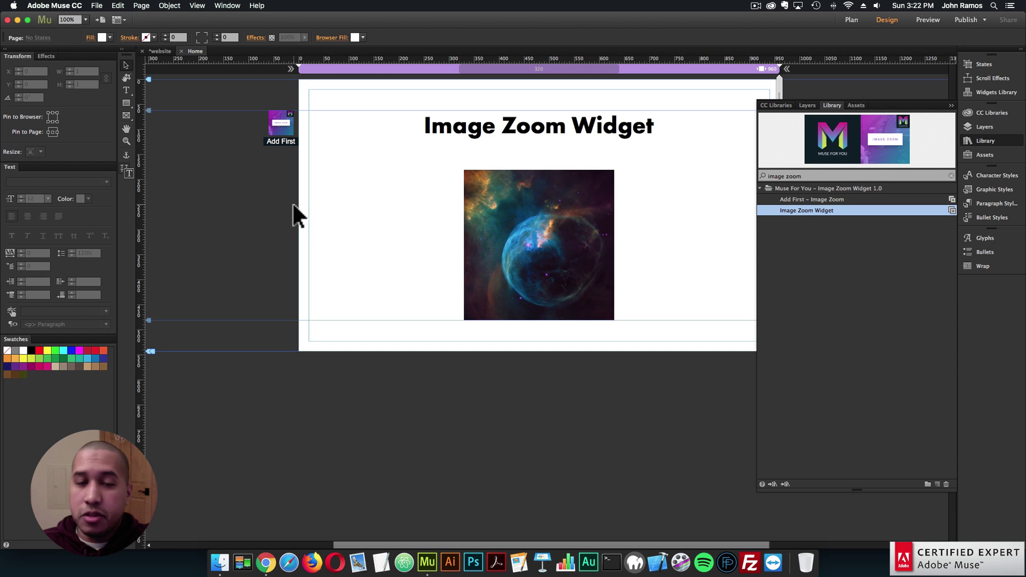
click(99, 5)
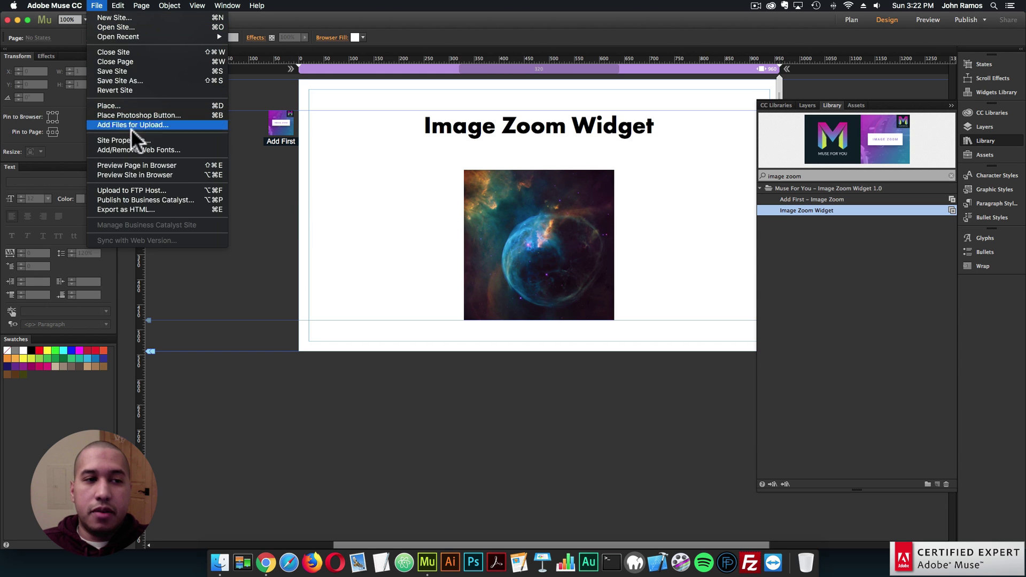
click(133, 166)
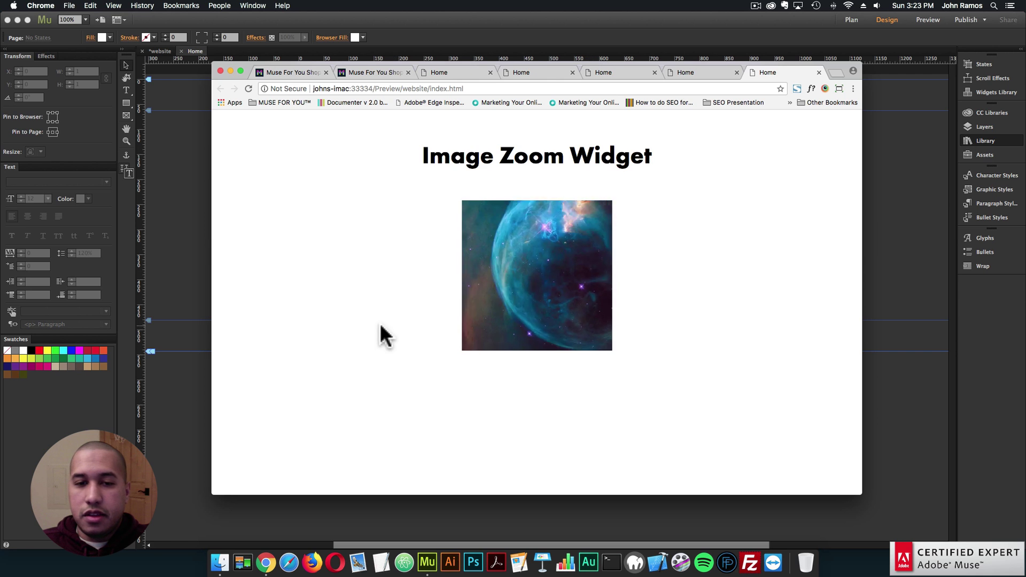
Return to Adobe Muse and set the Image Zoom widget's zoom speed to 2000 ms.
click(190, 250)
click(587, 236)
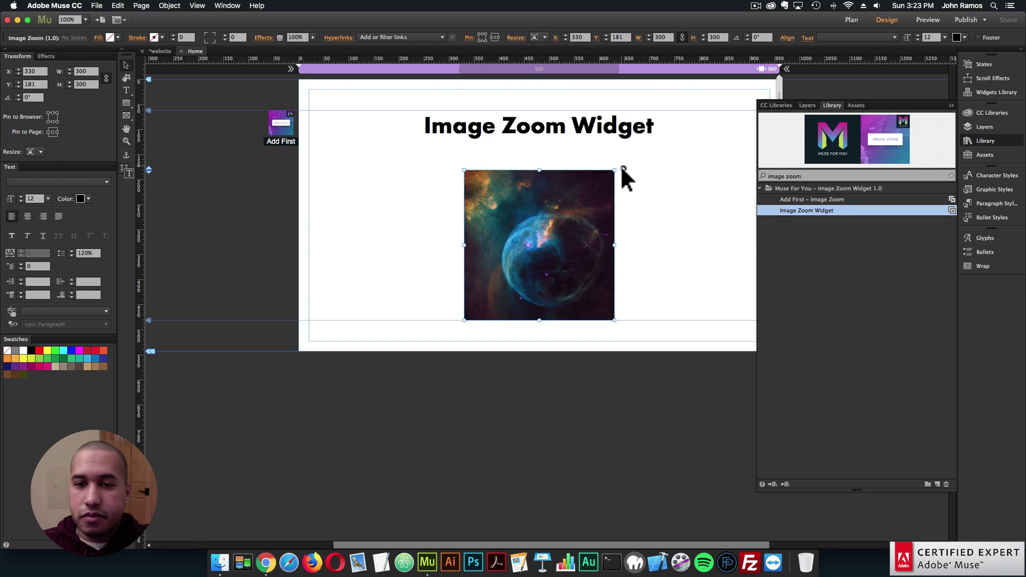
click(623, 168)
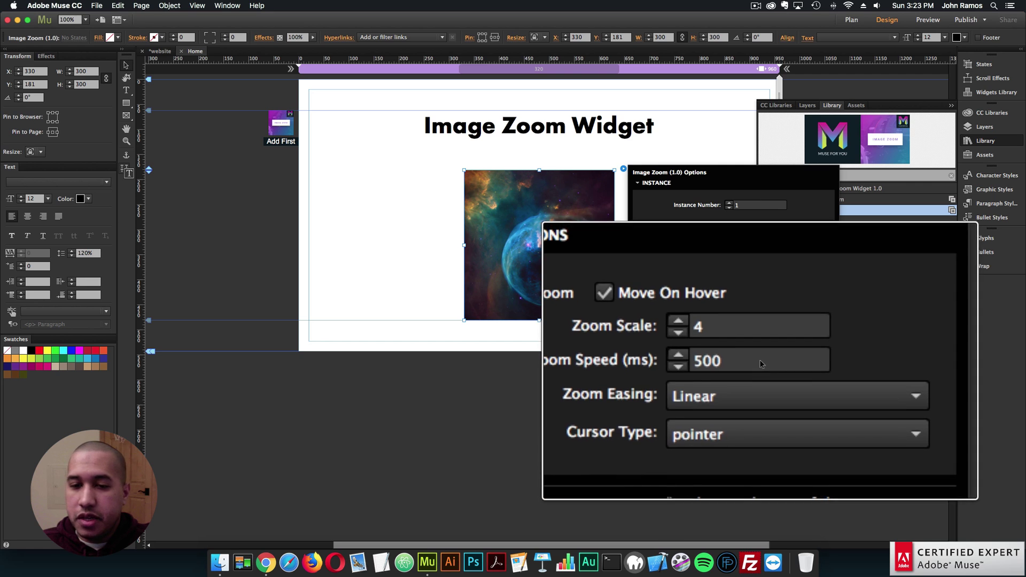
drag(735, 361, 743, 363)
click(751, 362)
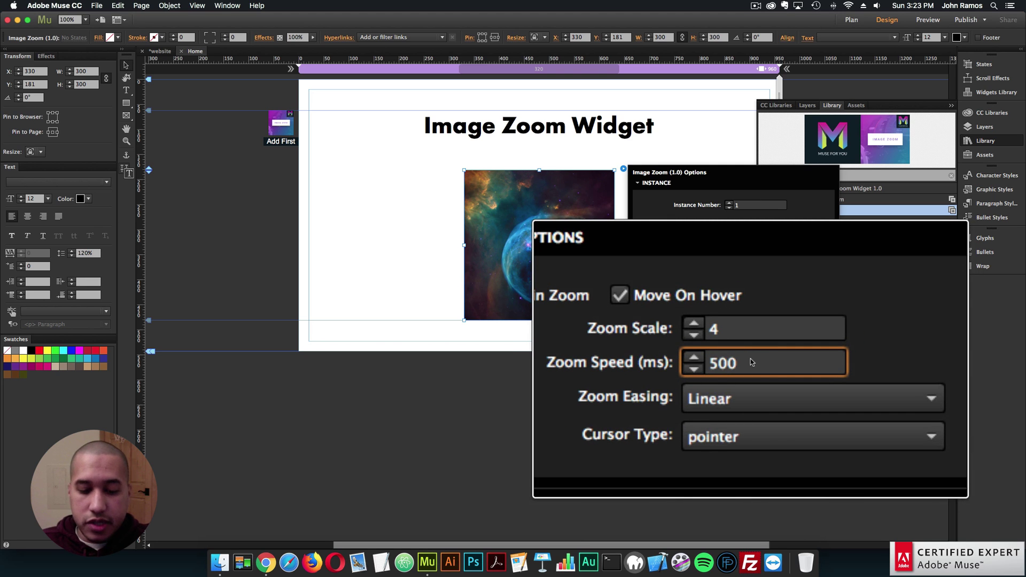
drag(751, 362, 707, 365)
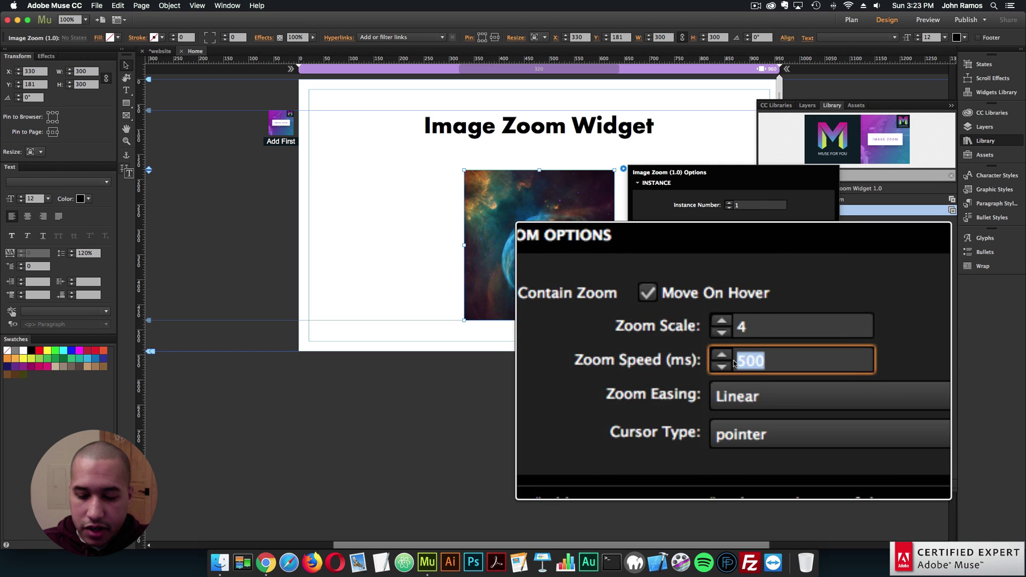
key(Return)
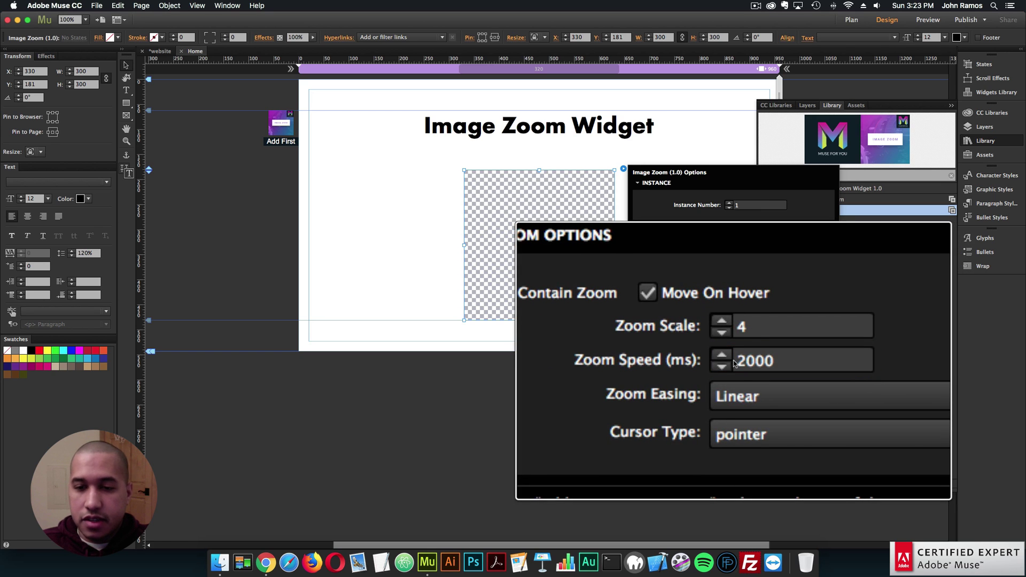
Preview the page in the browser and test the image zoom at the 2000 ms speed.
click(399, 255)
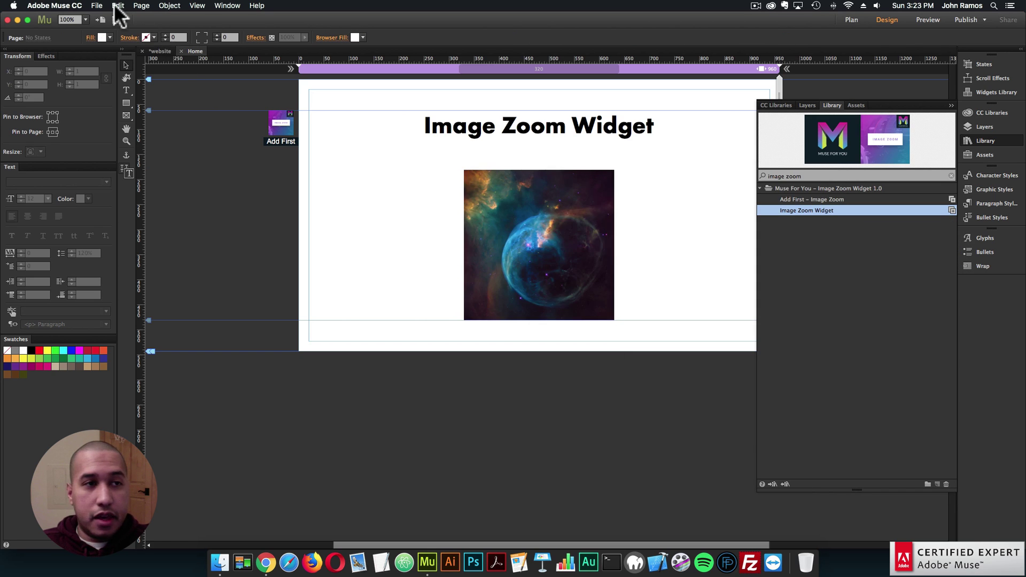
click(96, 5)
click(137, 166)
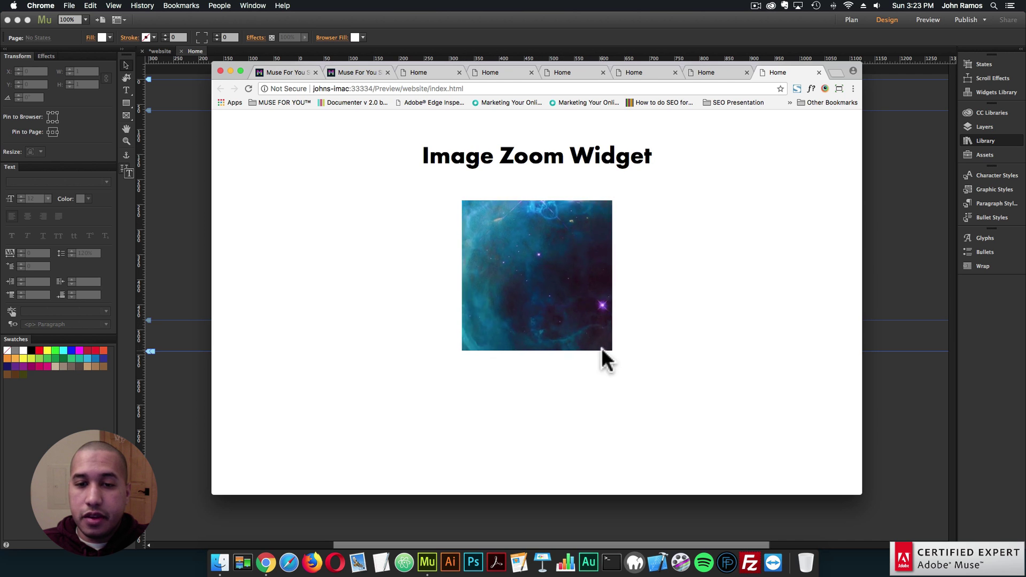
Return to Adobe Muse and set the Image Zoom widget's zoom speed to 1000 ms.
click(184, 240)
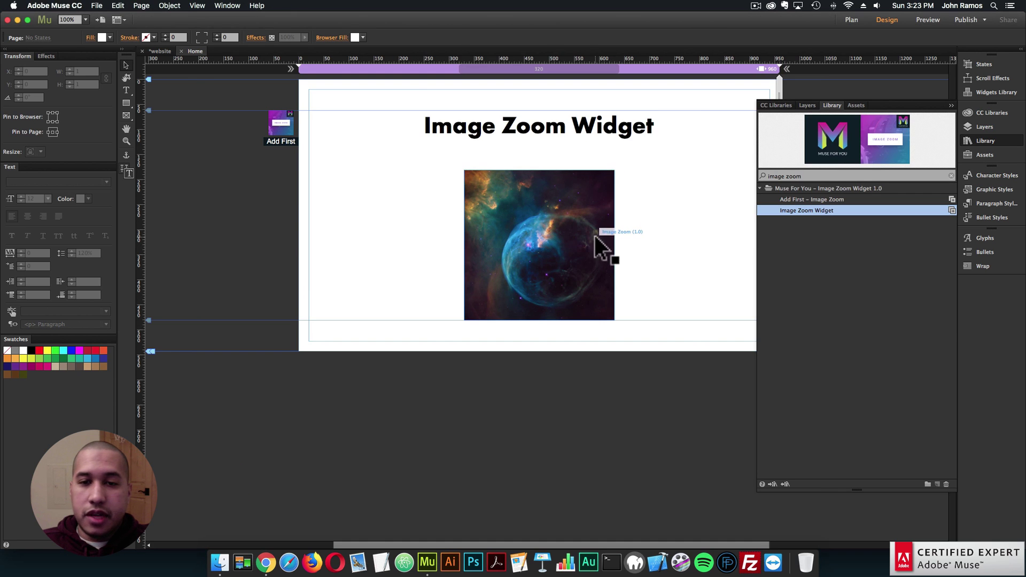
click(596, 238)
click(623, 169)
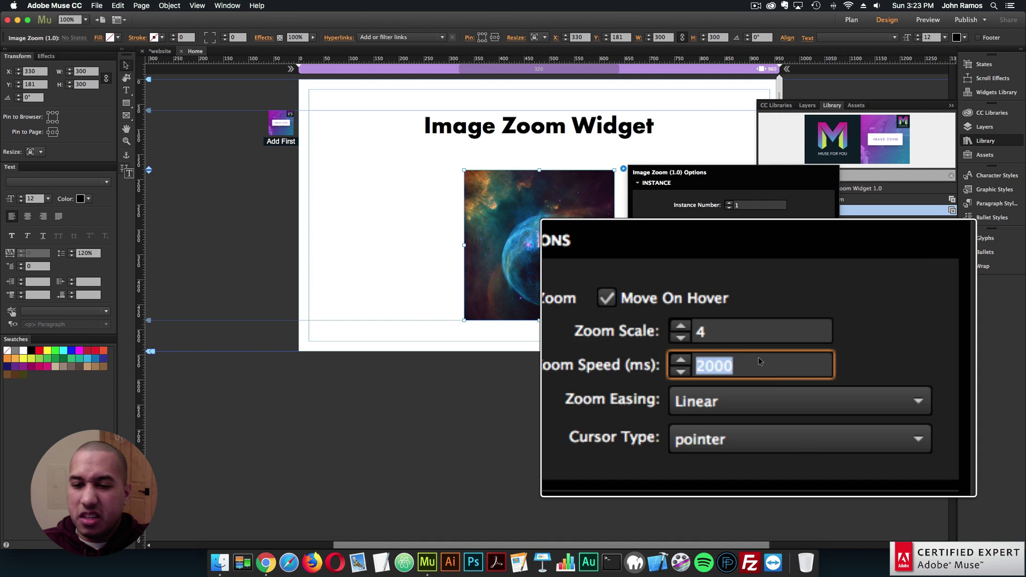
text(1000)
key(Return)
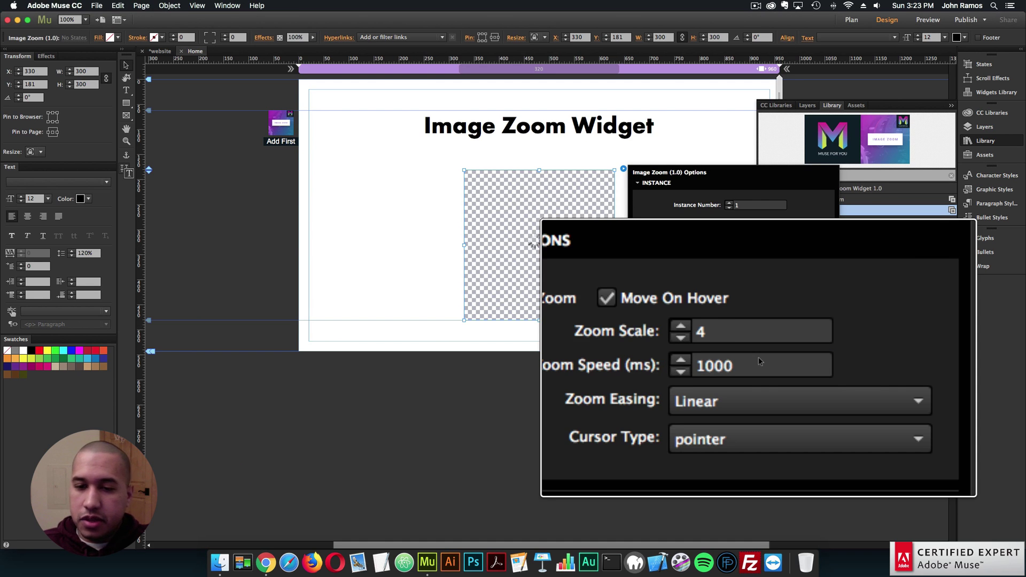
Set the Image Zoom widget's zoom easing to Ease In Out Cubic.
click(755, 374)
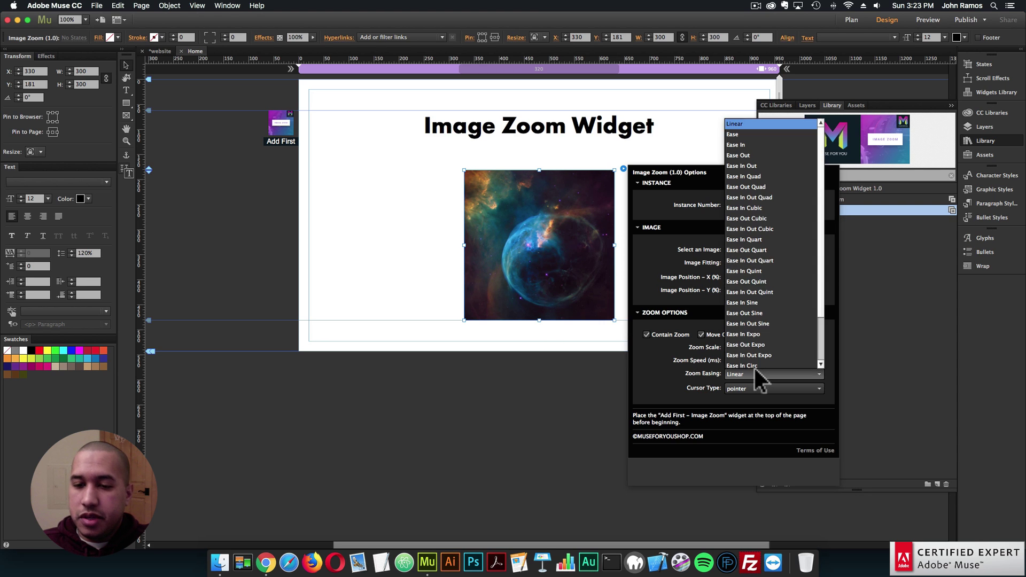
scroll(792, 275, down, 1)
scroll(774, 283, up, 1)
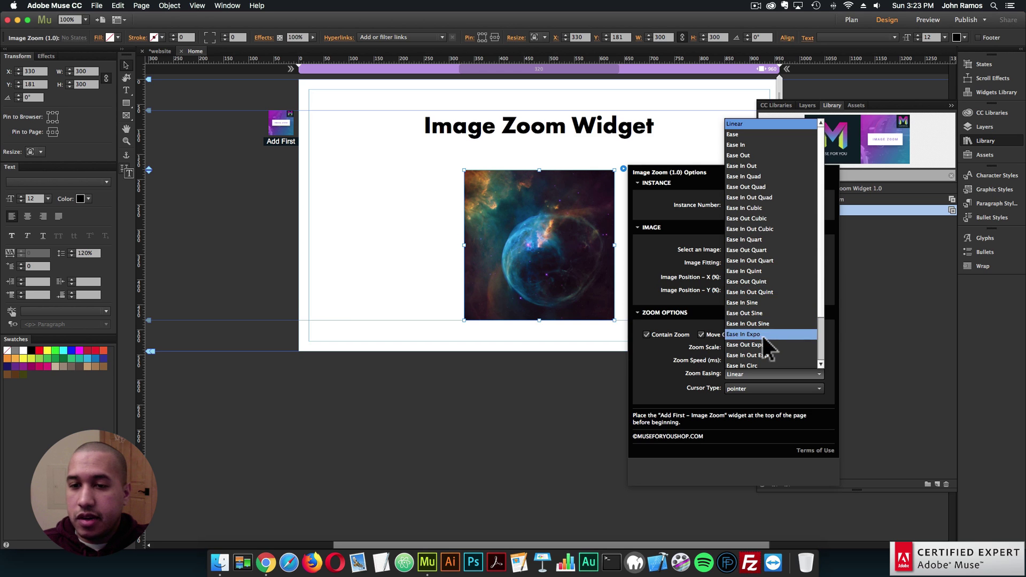
click(763, 229)
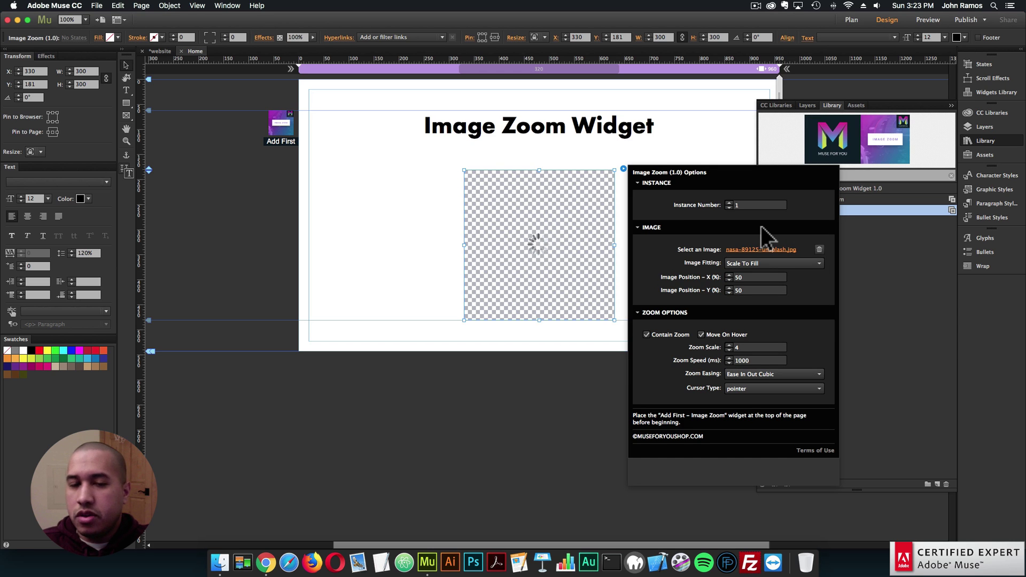
Preview the page in the browser and test the zoom with Ease In Out Cubic easing at 1000 ms.
click(598, 259)
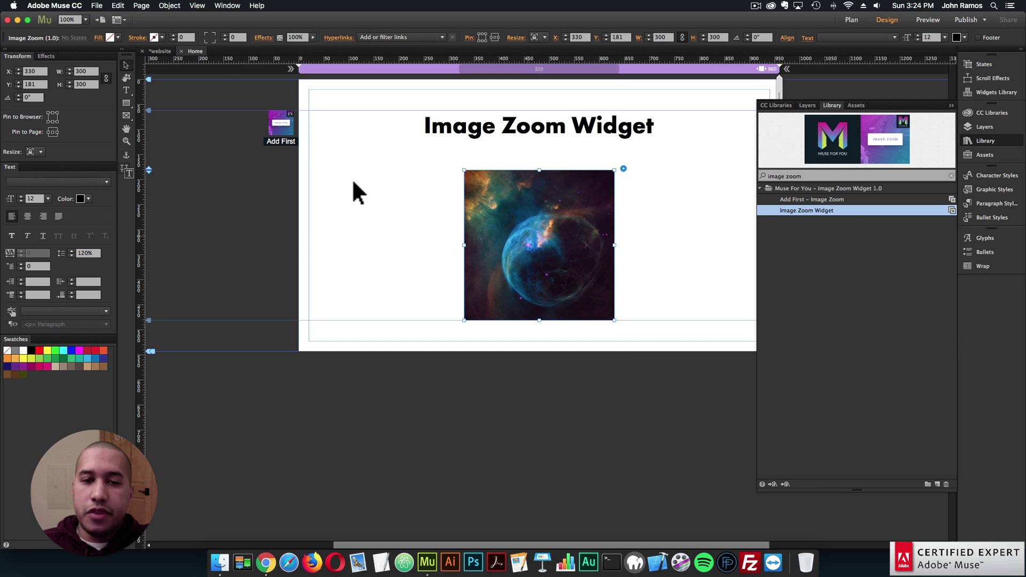
click(353, 187)
click(96, 5)
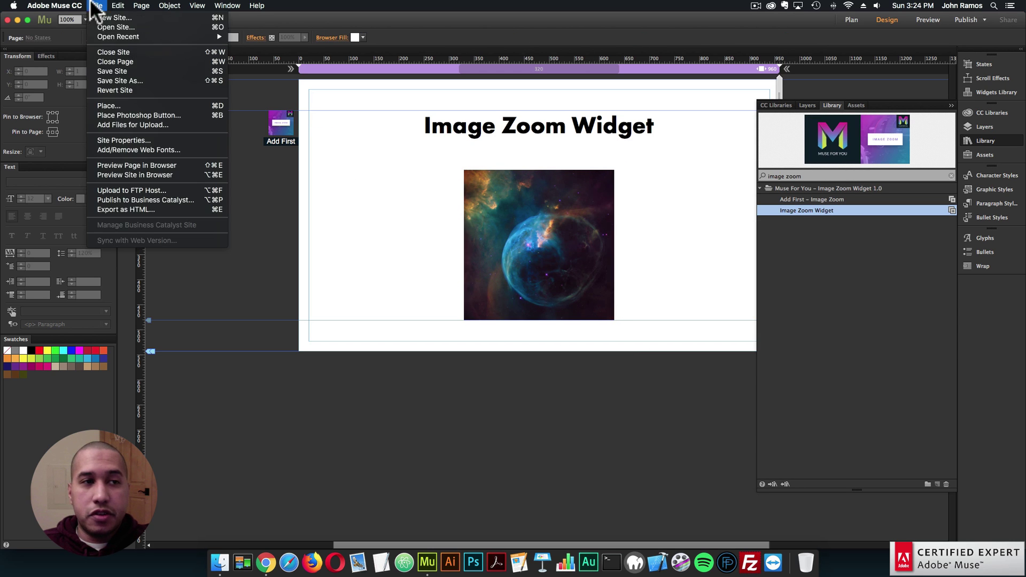
click(118, 165)
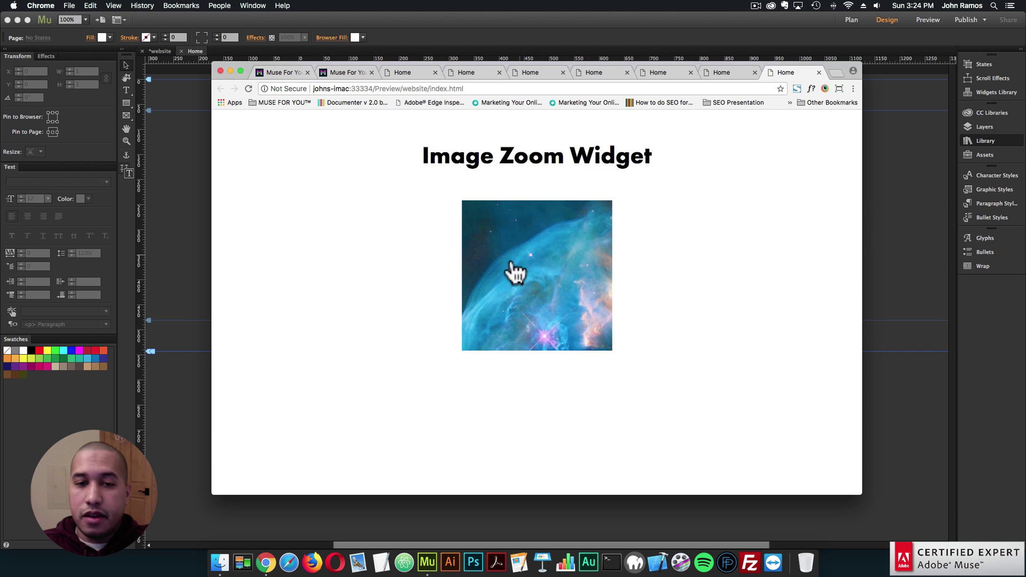
Return to Adobe Muse and replace the Image Zoom widget's picture with the brooke-lark-230509 Unsplash image.
click(184, 224)
click(624, 167)
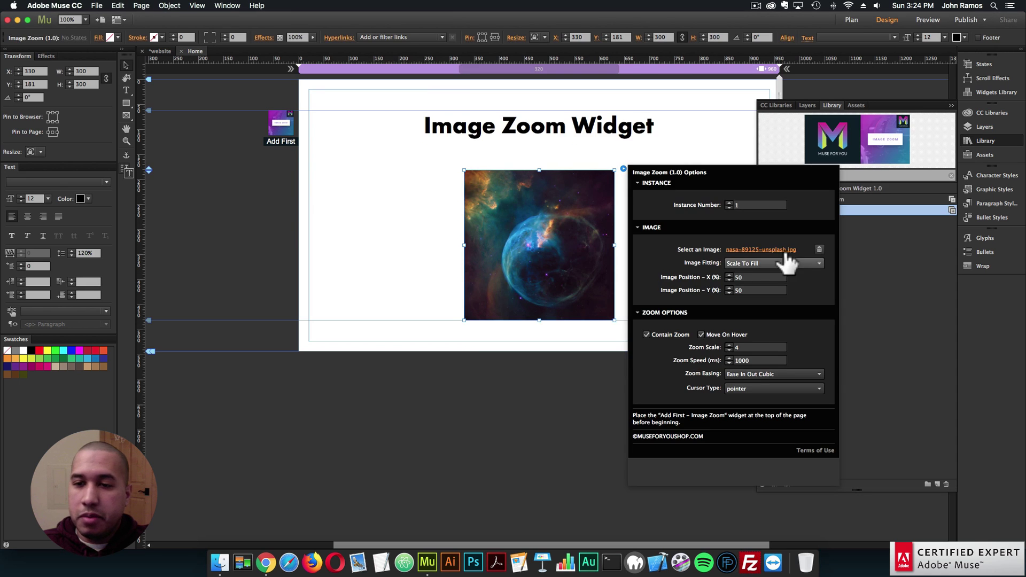
click(786, 251)
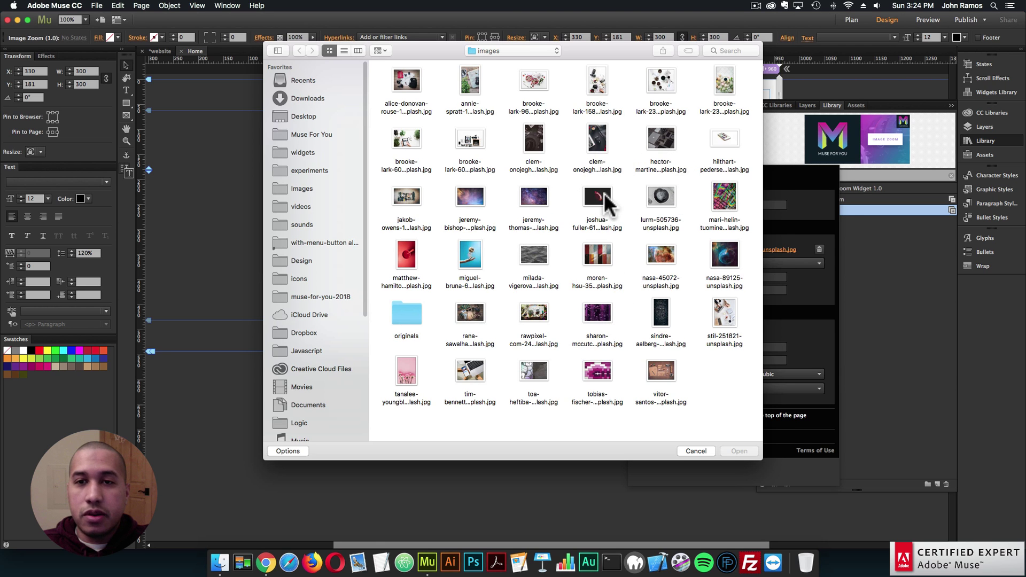
double_click(670, 85)
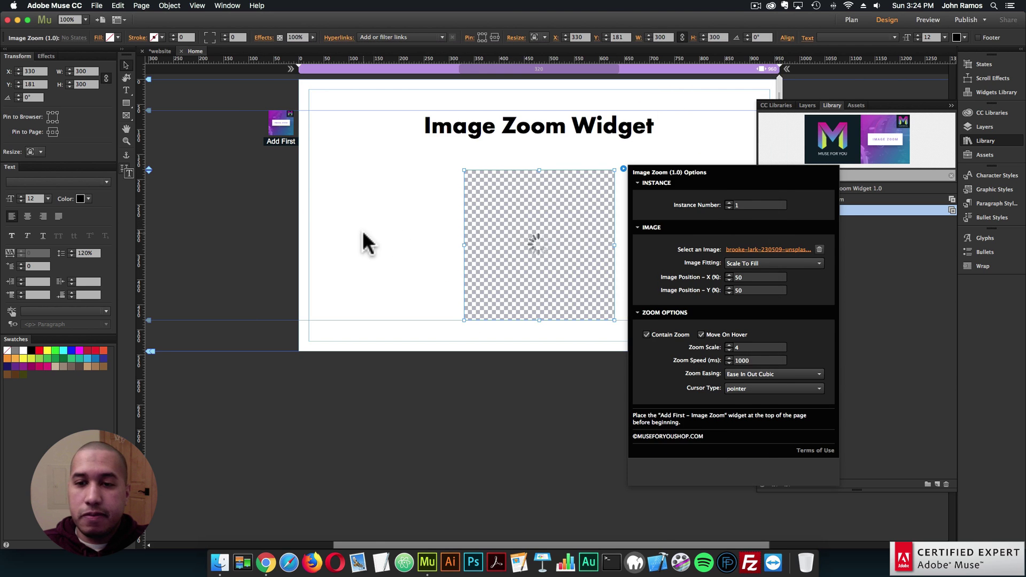
Enlarge the Image Zoom widget to about 467 by 467 and center it below the heading at about X 247, Y 161.
click(517, 242)
drag(517, 242, 461, 232)
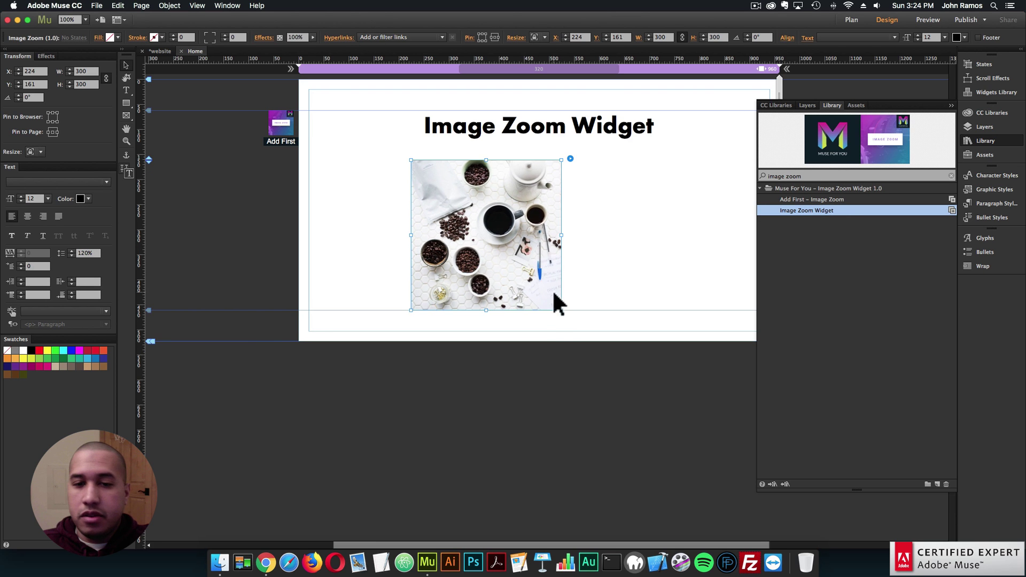
drag(562, 311, 644, 380)
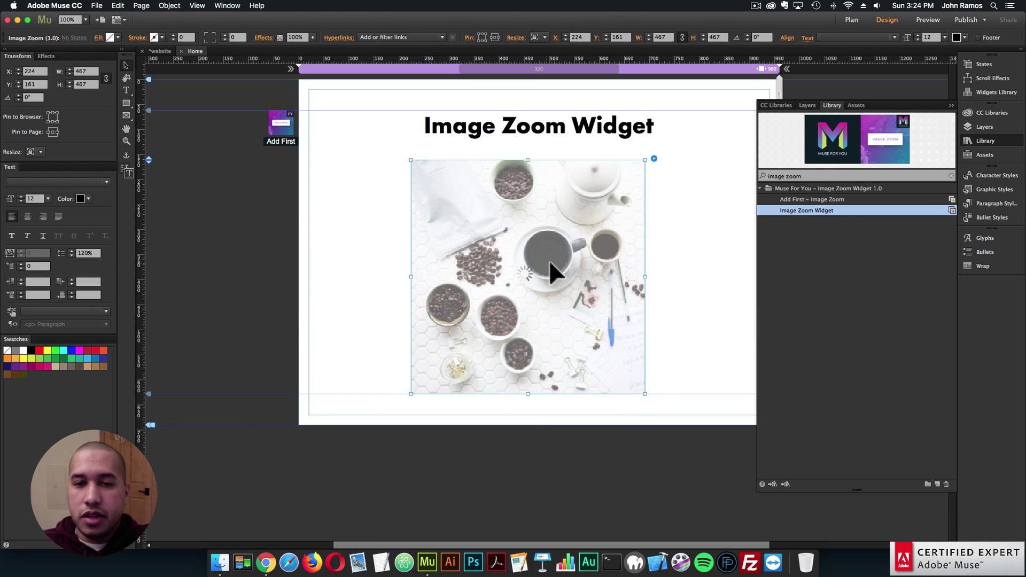
drag(551, 271, 556, 260)
Preview the page in the browser and test the zoom on the enlarged coffee image.
click(404, 227)
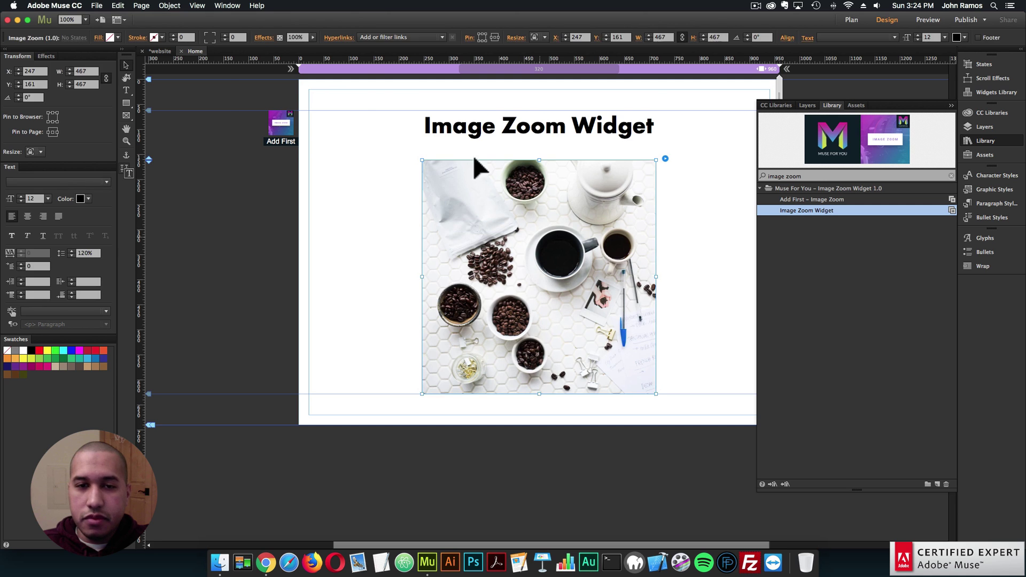
click(97, 6)
click(134, 165)
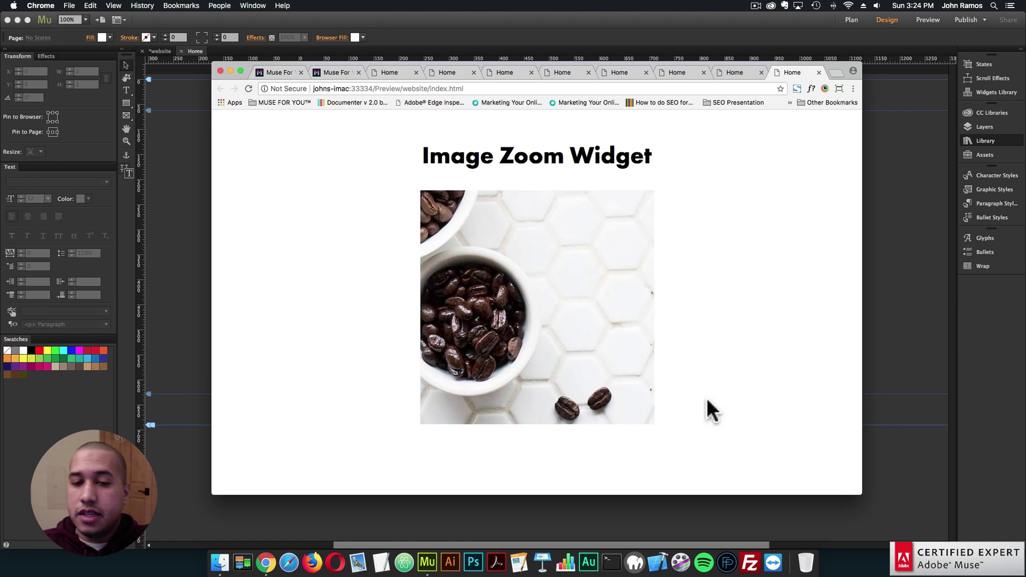
Return to Adobe Muse and set the Image Zoom widget's cursor type to crosshair.
click(909, 307)
click(664, 157)
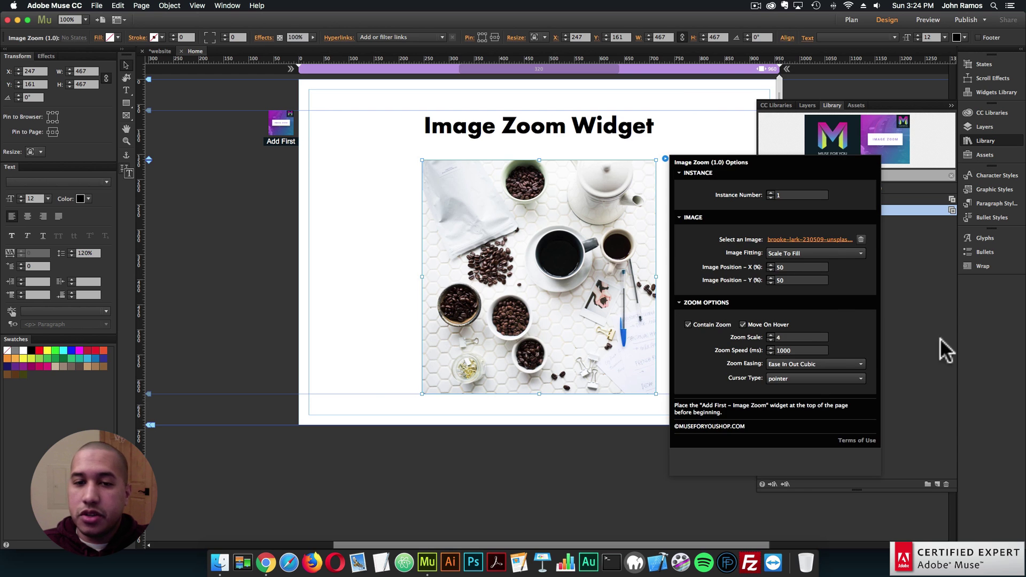
click(816, 378)
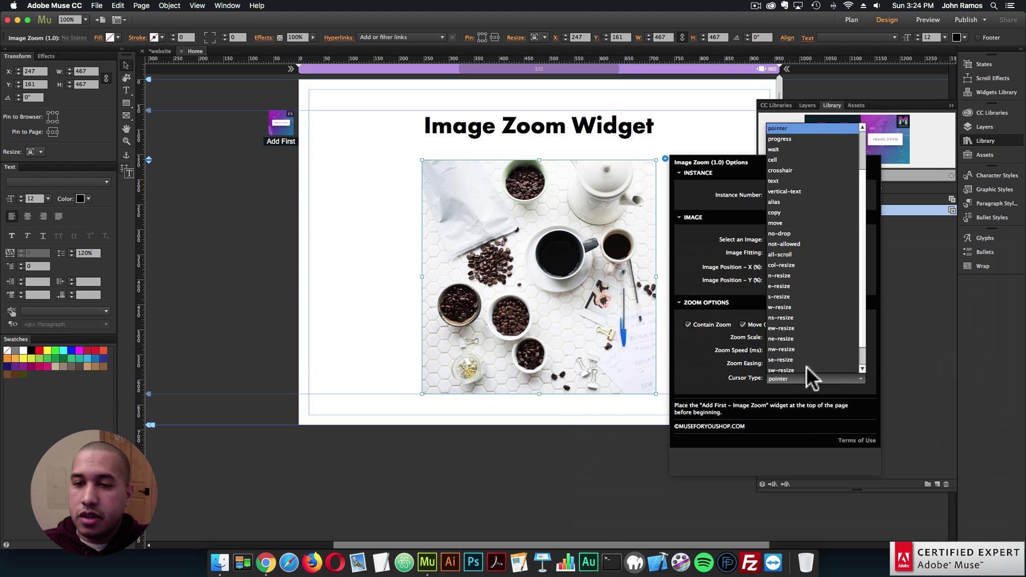
scroll(799, 252, up, 1)
scroll(785, 204, up, 1)
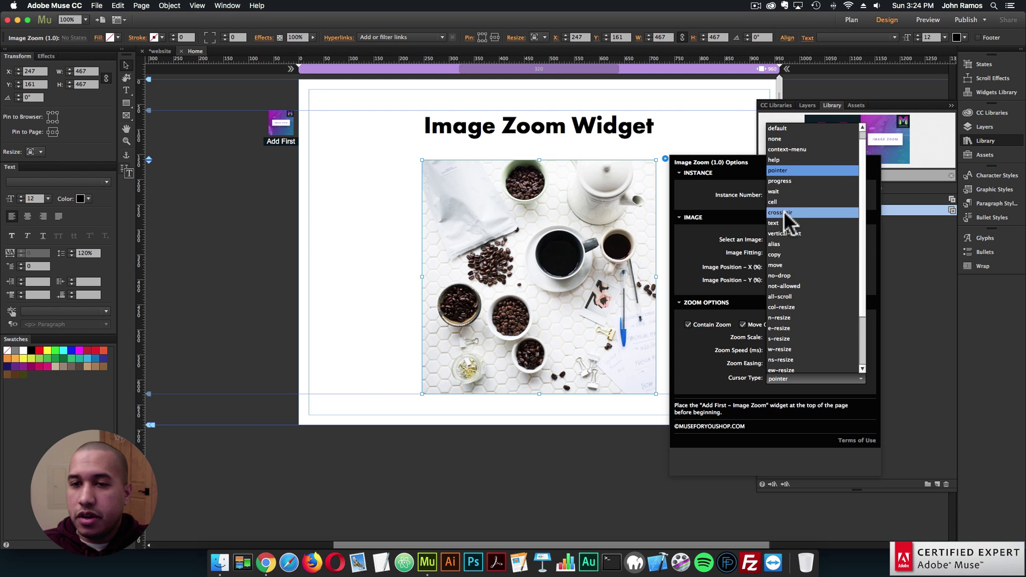
click(784, 212)
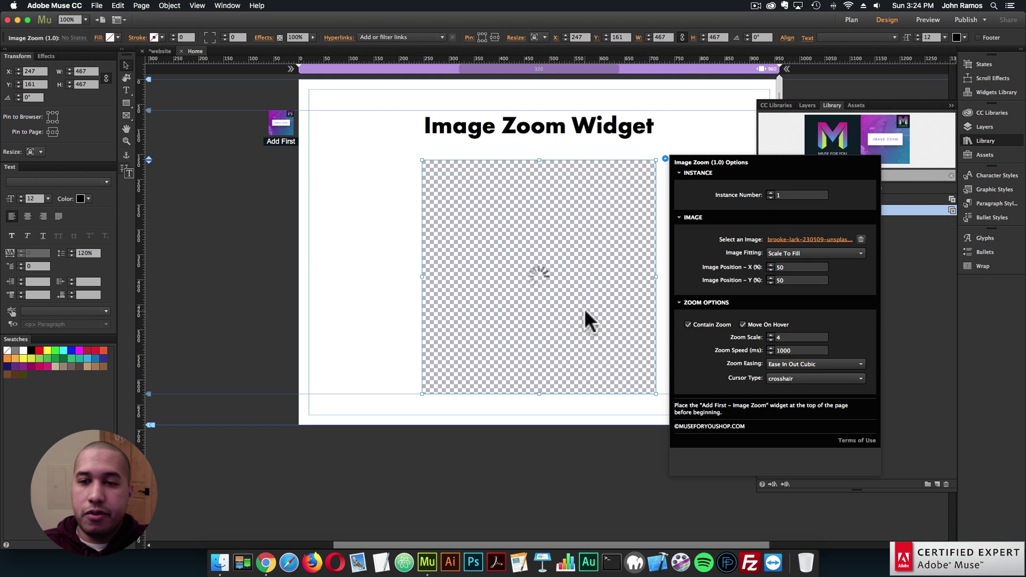
Replace the Image Zoom widget's picture with the miguel-bruna-619889 Unsplash image.
click(351, 229)
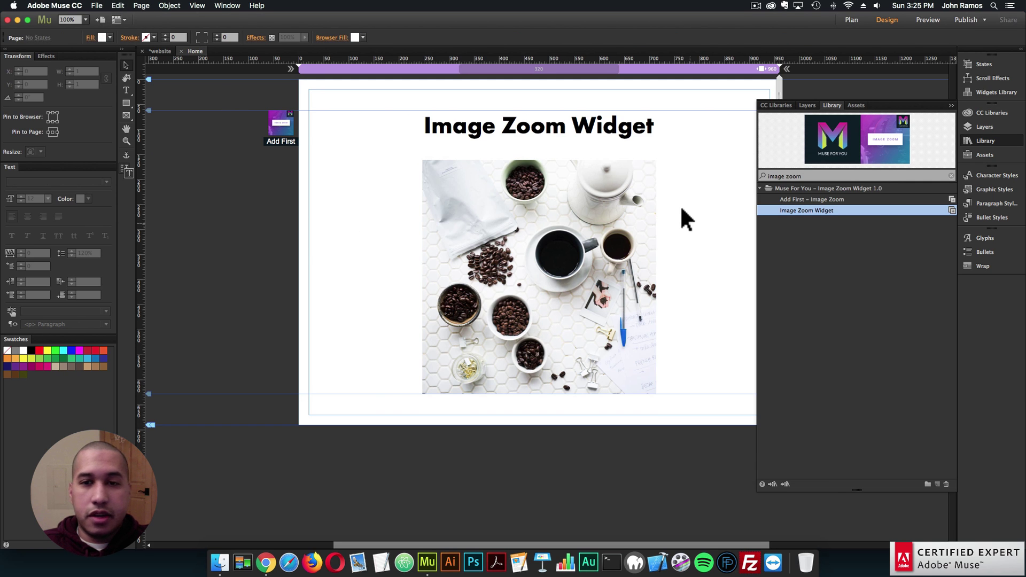
click(653, 166)
click(665, 159)
click(789, 240)
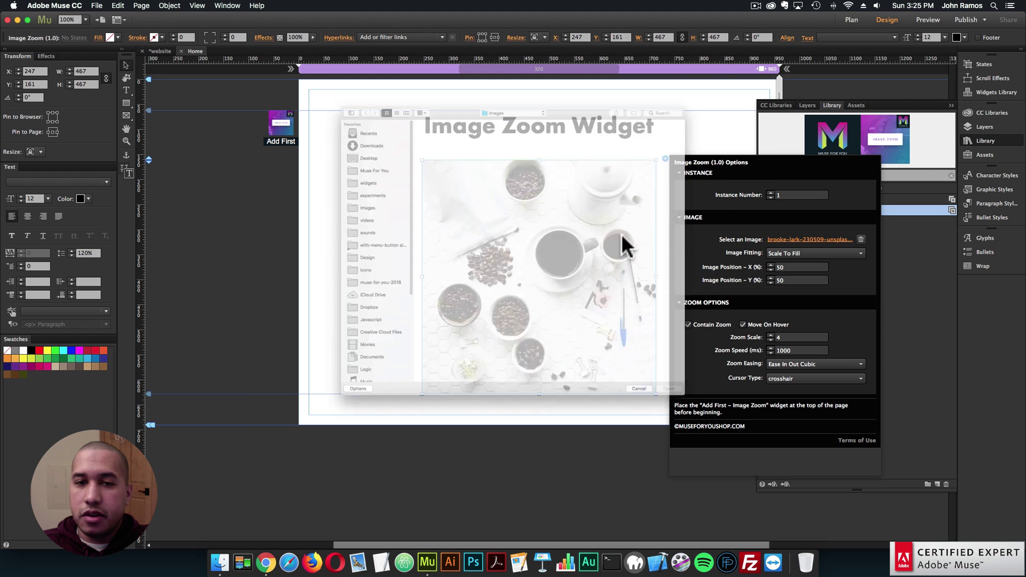
double_click(471, 262)
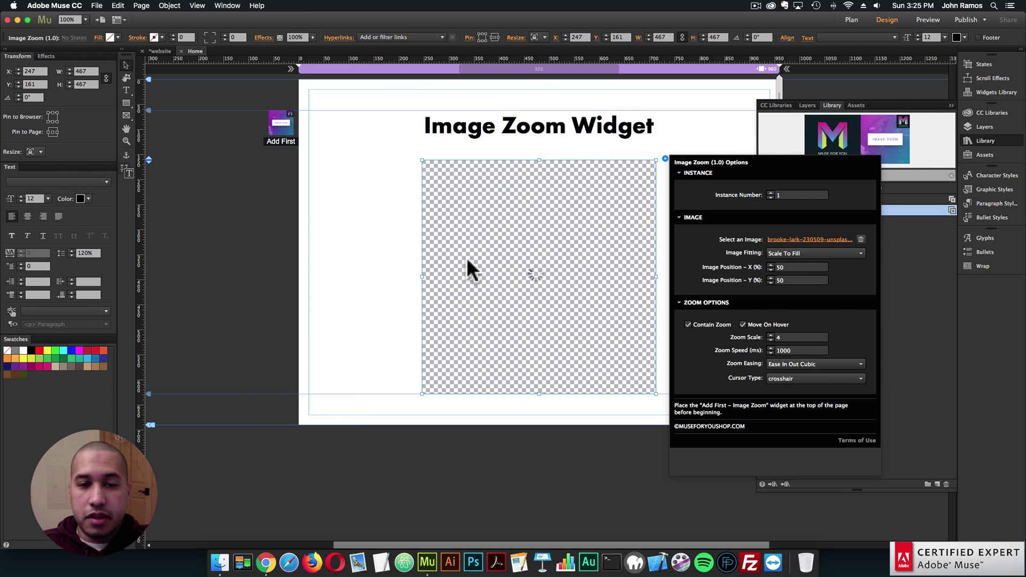
click(333, 256)
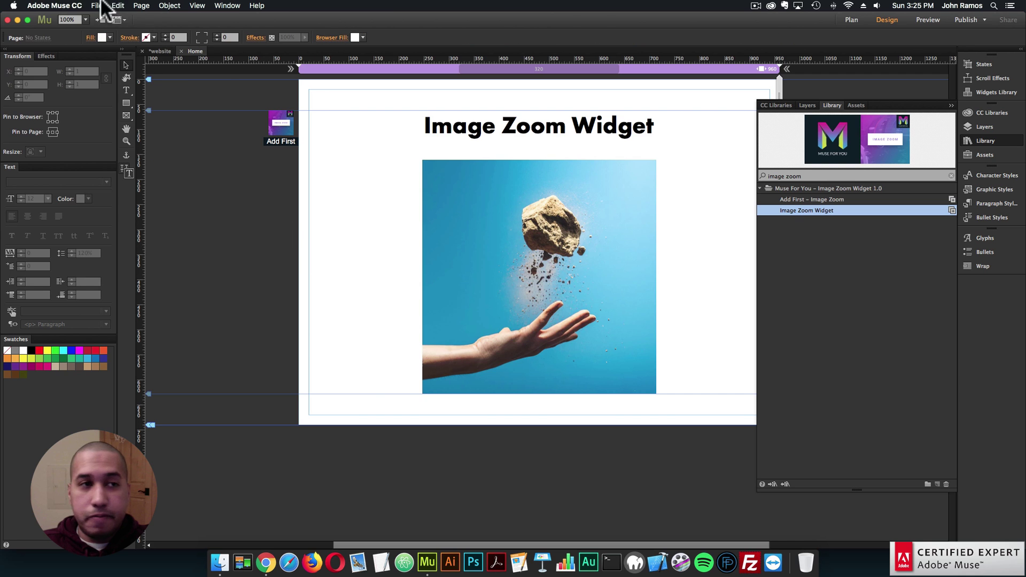
Preview the page in the browser and test the zoom and crosshair cursor on the hand-and-rock image.
click(97, 5)
click(129, 165)
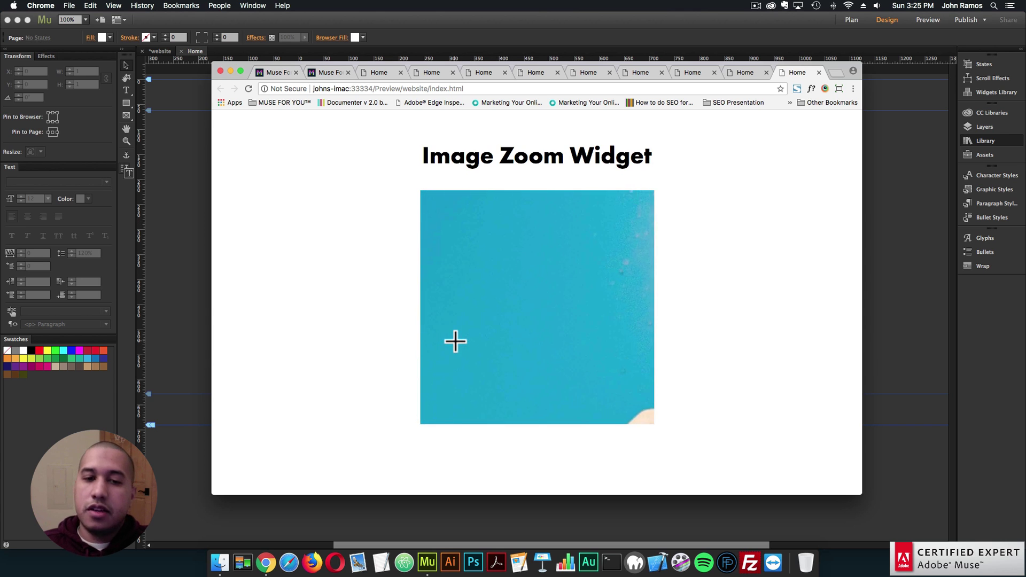
Return to Adobe Muse, replace the Image Zoom widget's picture with the alice-donovan-rouse Unsplash image and move the widget to Y 158.
click(169, 248)
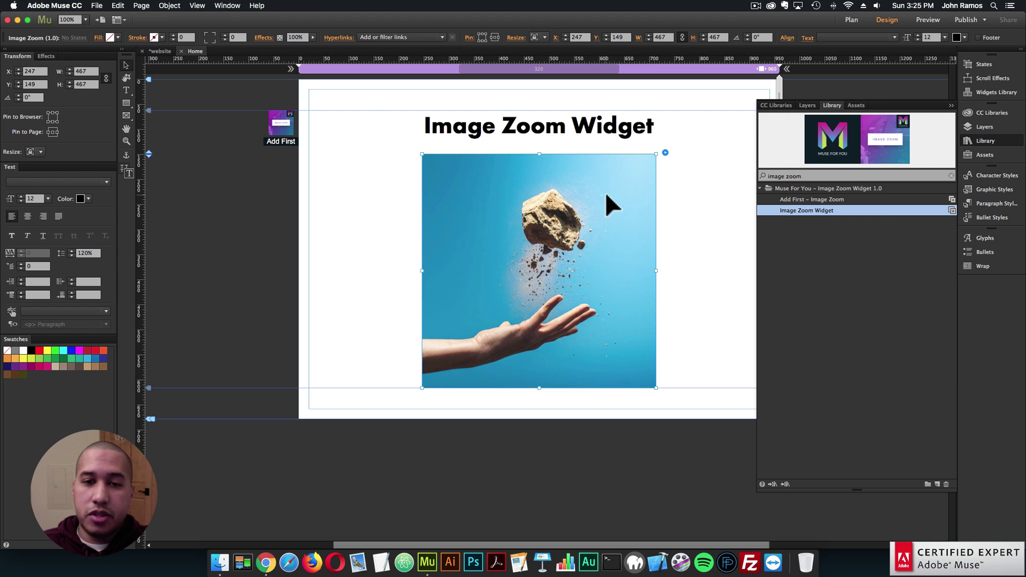
click(665, 153)
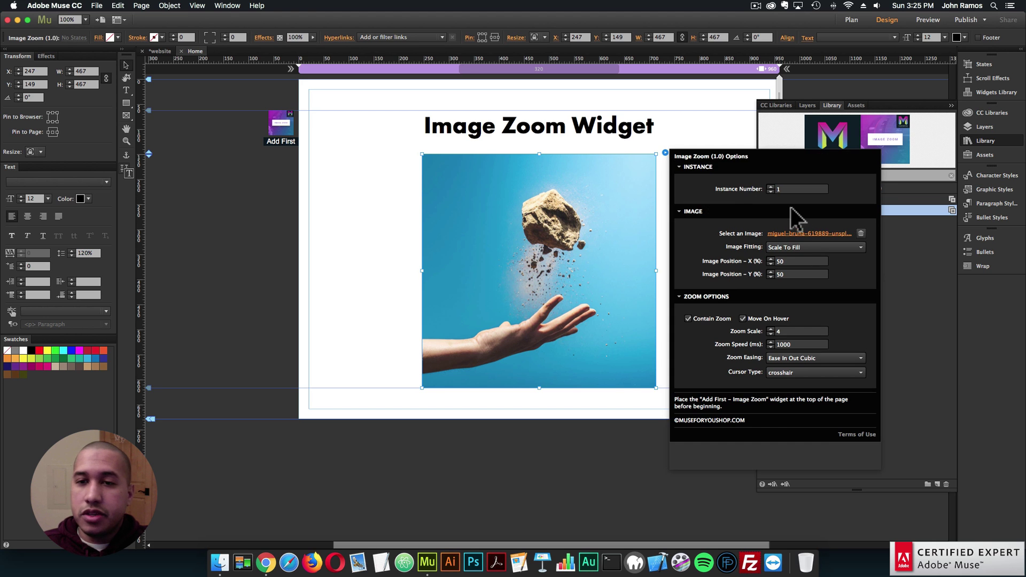
click(801, 237)
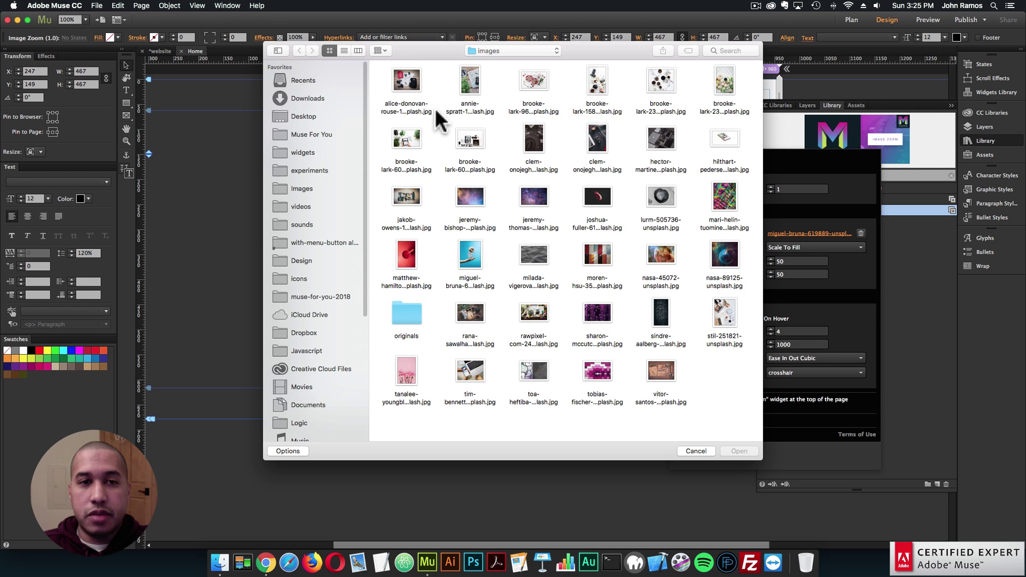
double_click(408, 83)
mouse_move(586, 263)
mouse_down()
mouse_move(573, 268)
mouse_move(585, 267)
mouse_up()
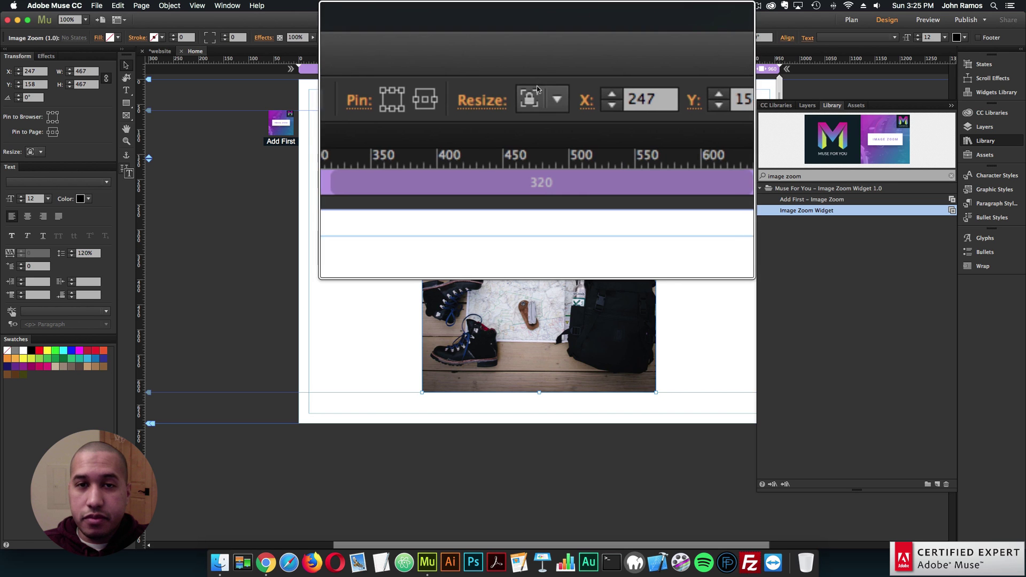
Set the Image Zoom widget's resize option to Stretch to Browser Width.
click(538, 37)
click(565, 142)
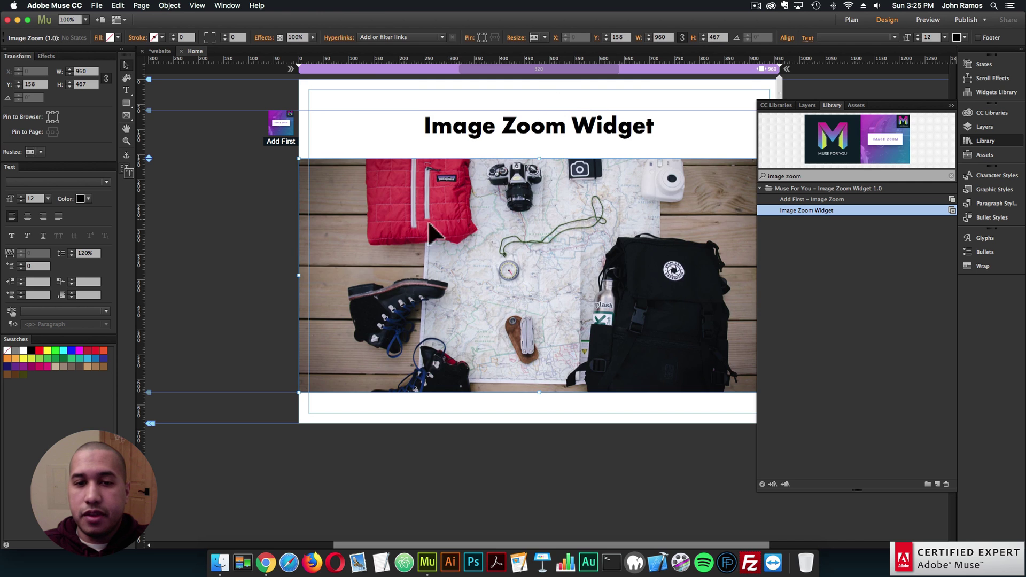
click(238, 238)
Preview the page in the browser and test the zoom on the full-width image.
click(99, 6)
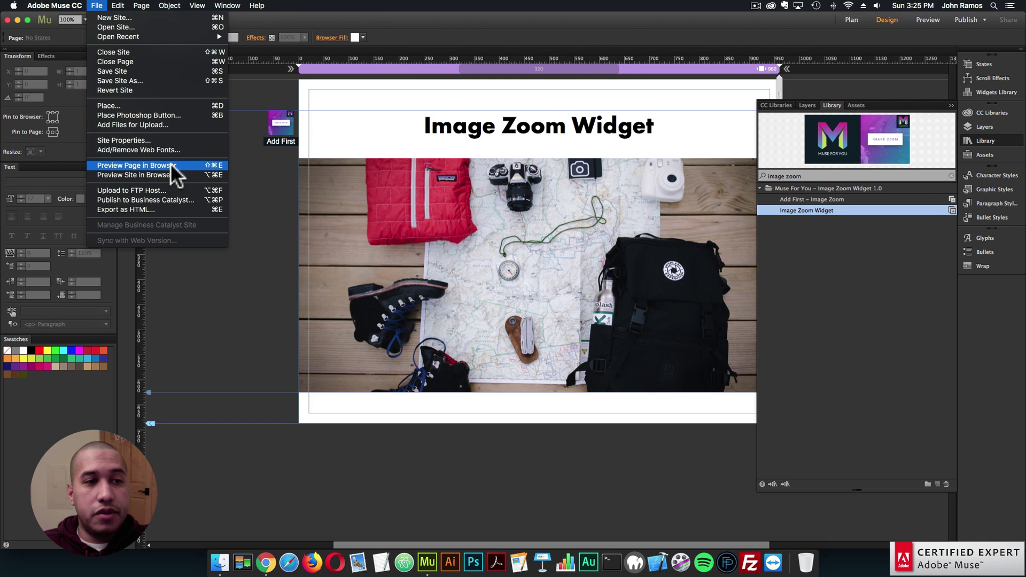
click(169, 165)
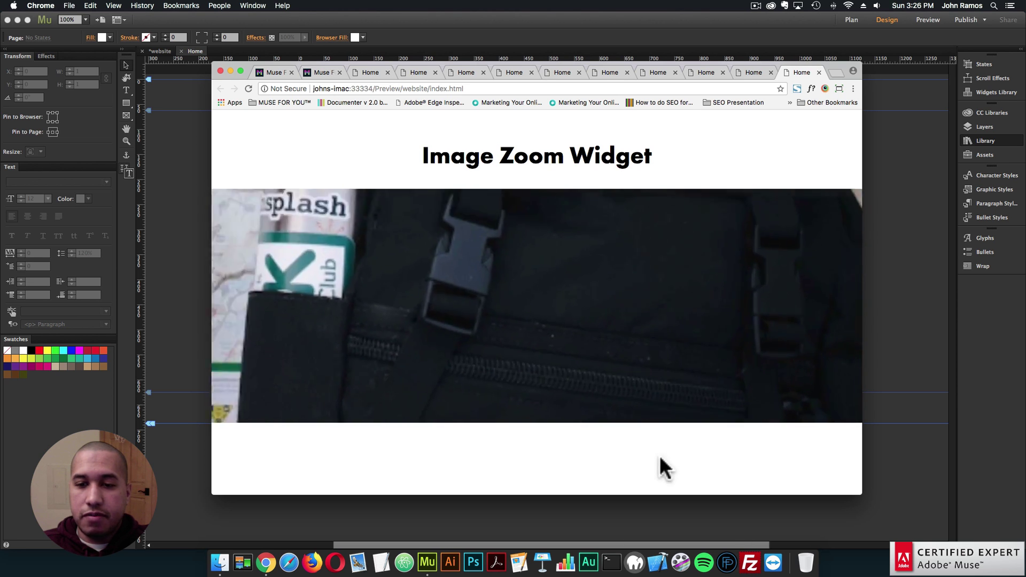
Return to Adobe Muse, shrink the Image Zoom widget to 595 by 467 at X 183, Y 154 and set its resize option to Responsive Width.
click(137, 304)
click(612, 307)
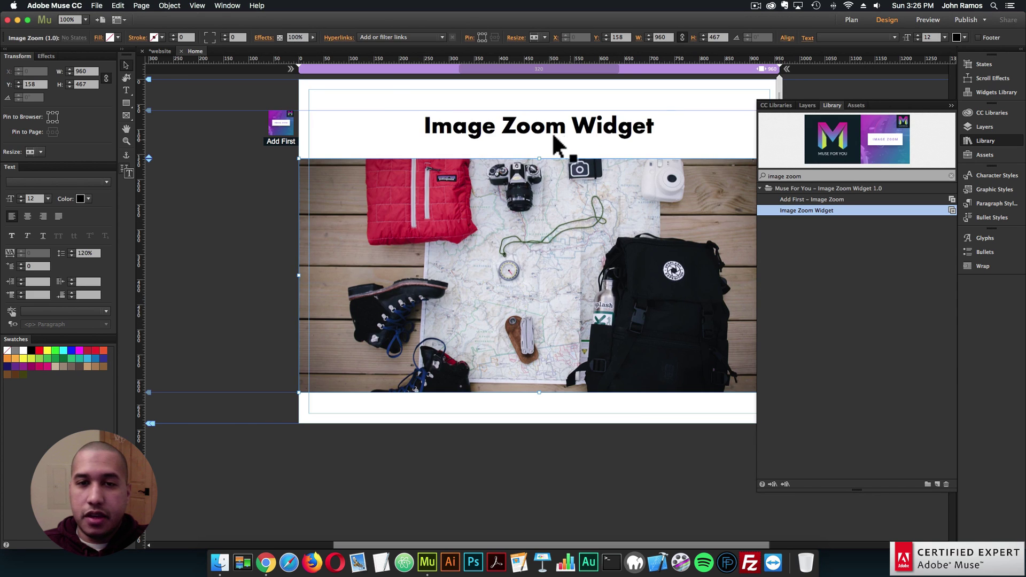
drag(298, 274, 389, 273)
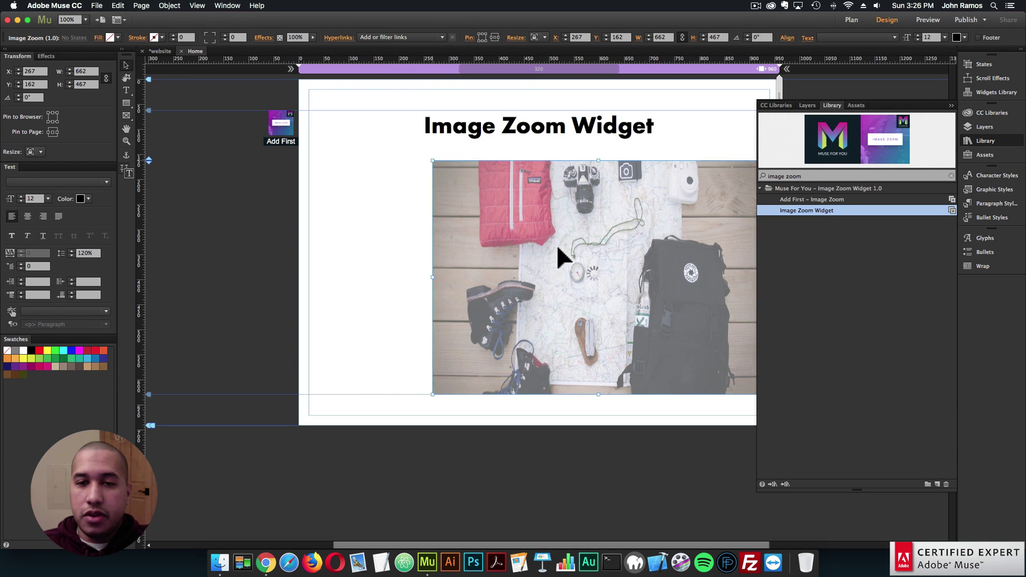
drag(719, 275, 688, 275)
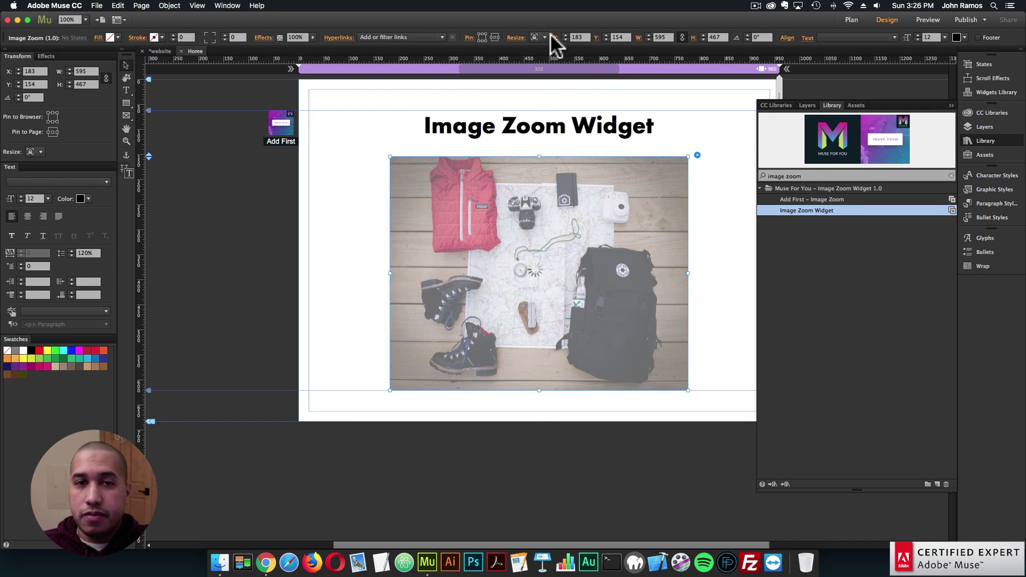
click(556, 59)
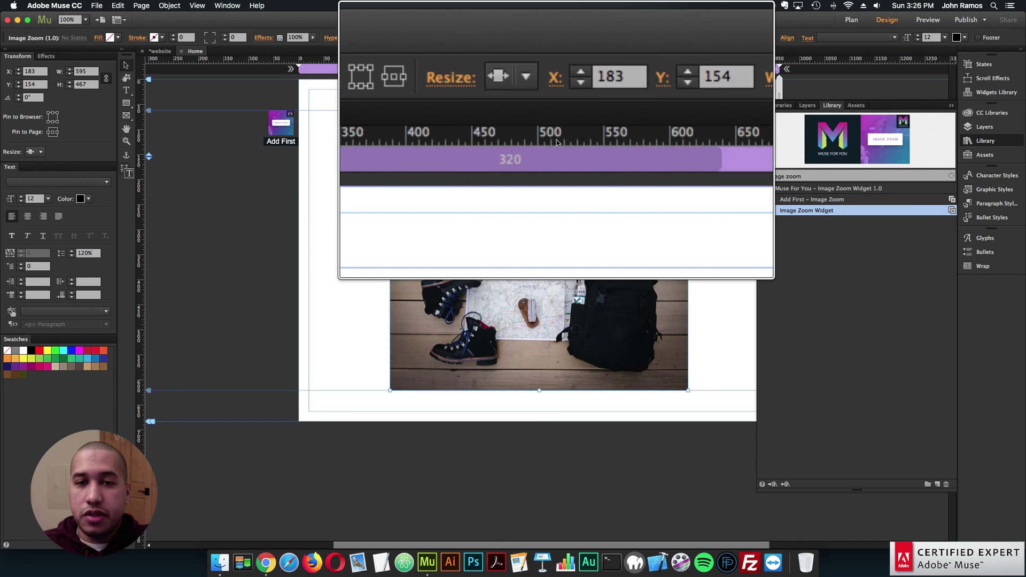
click(374, 218)
Preview the page in the browser and narrow the window to test the widget's responsive width.
click(97, 5)
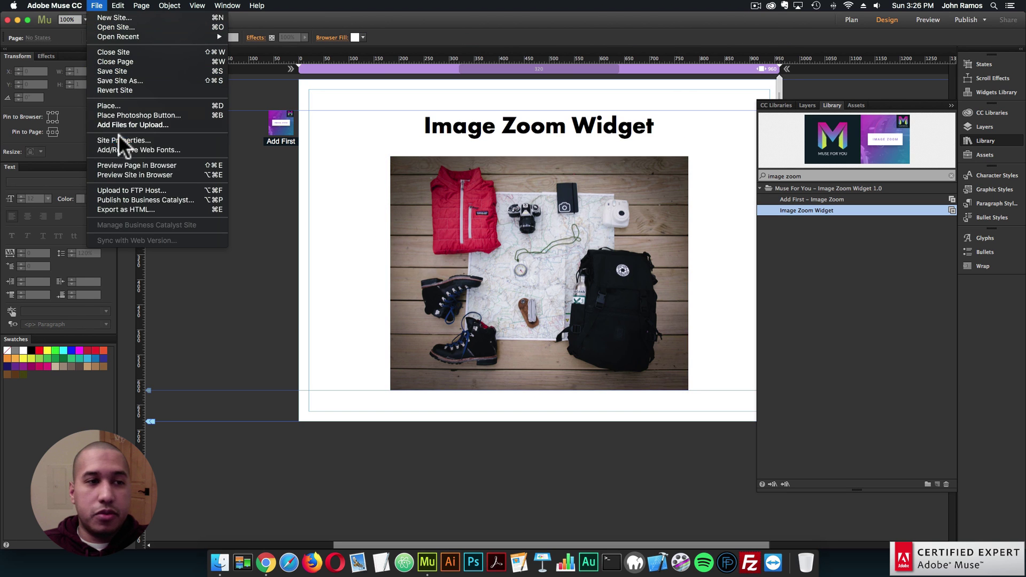
click(122, 165)
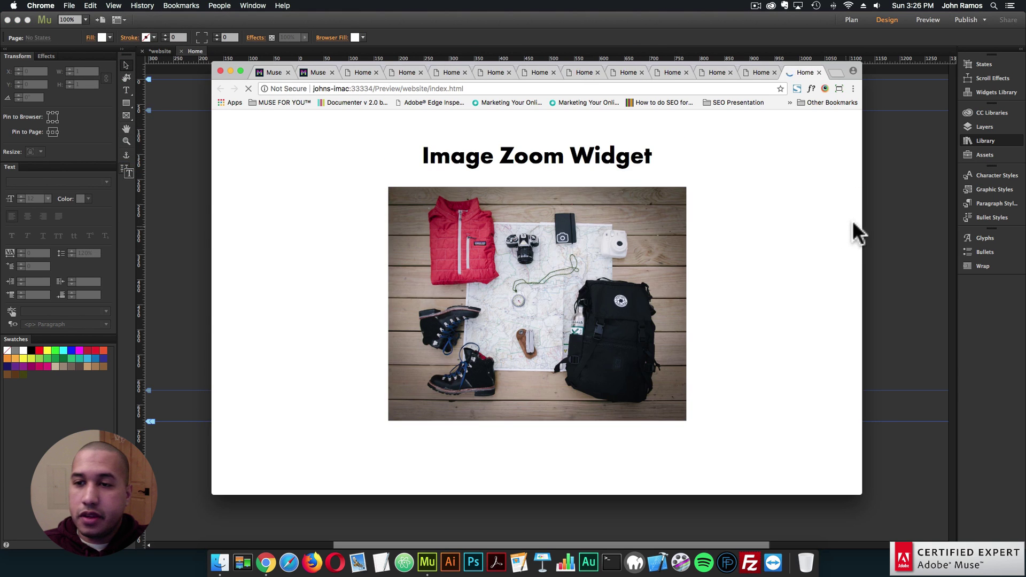
drag(864, 219, 413, 197)
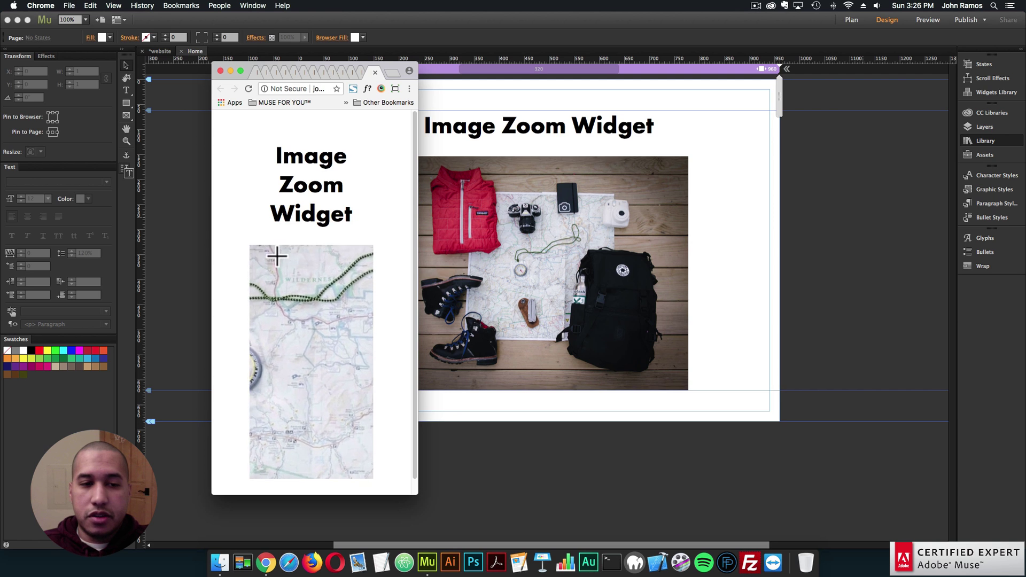
Return to Adobe Muse and set the Image Zoom widget's resize option to Responsive Width and Height.
click(554, 232)
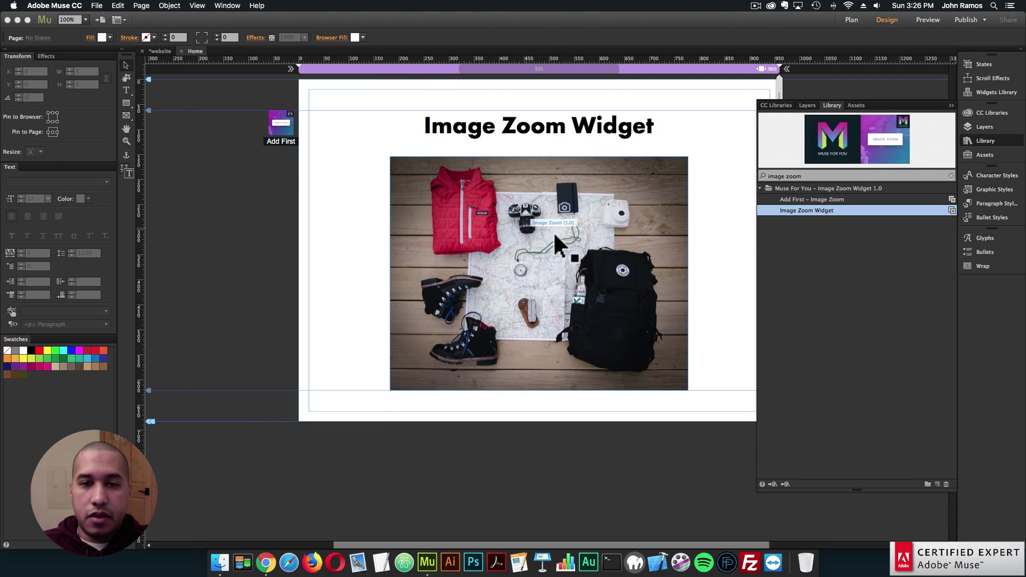
click(541, 36)
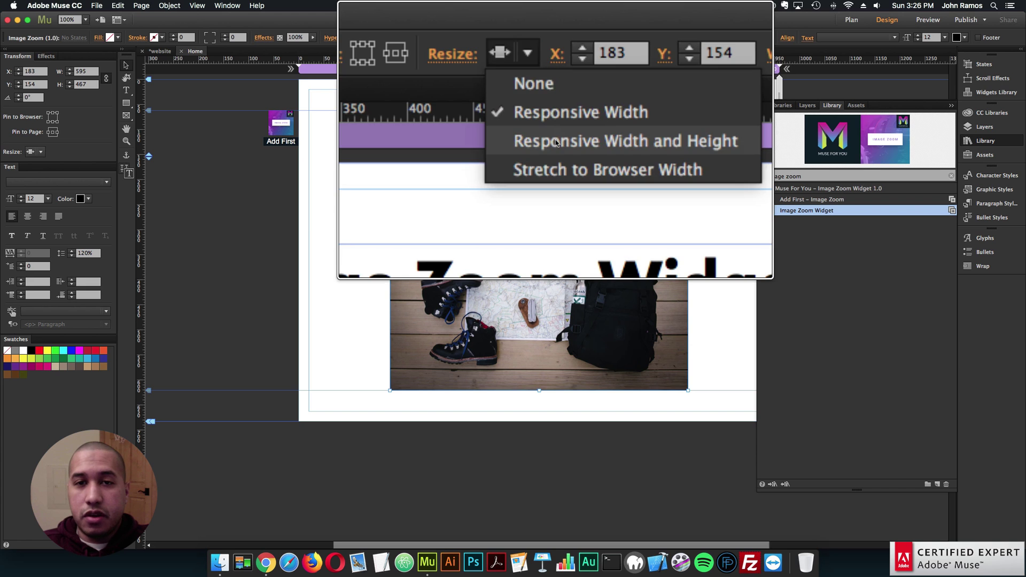
click(556, 141)
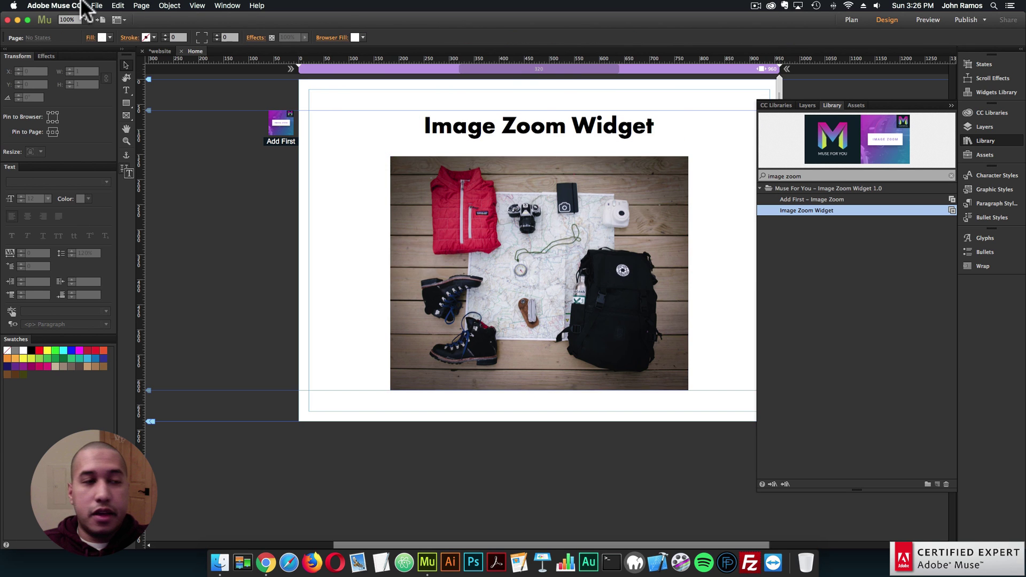
click(97, 5)
click(417, 10)
drag(509, 230, 510, 230)
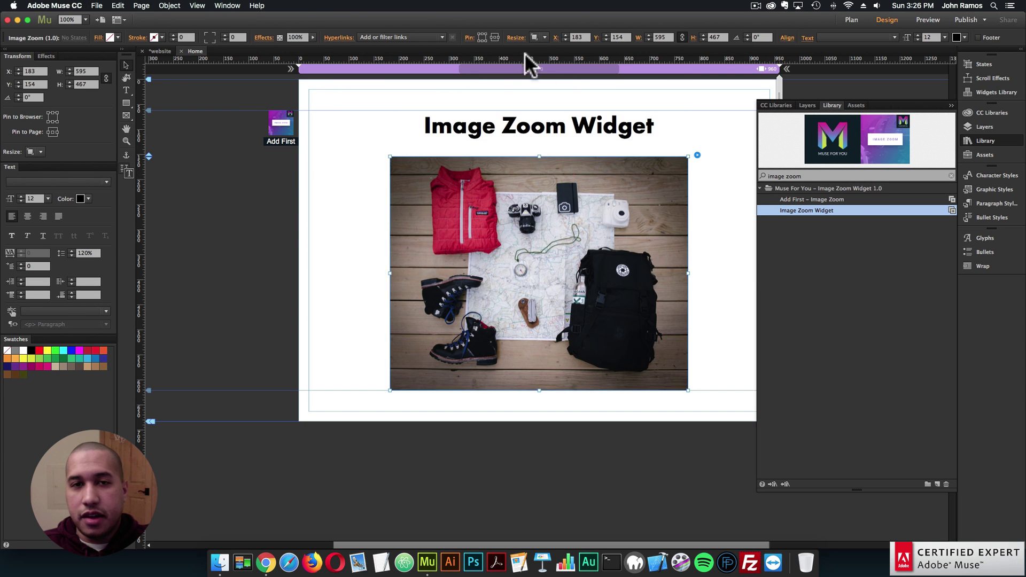
click(538, 33)
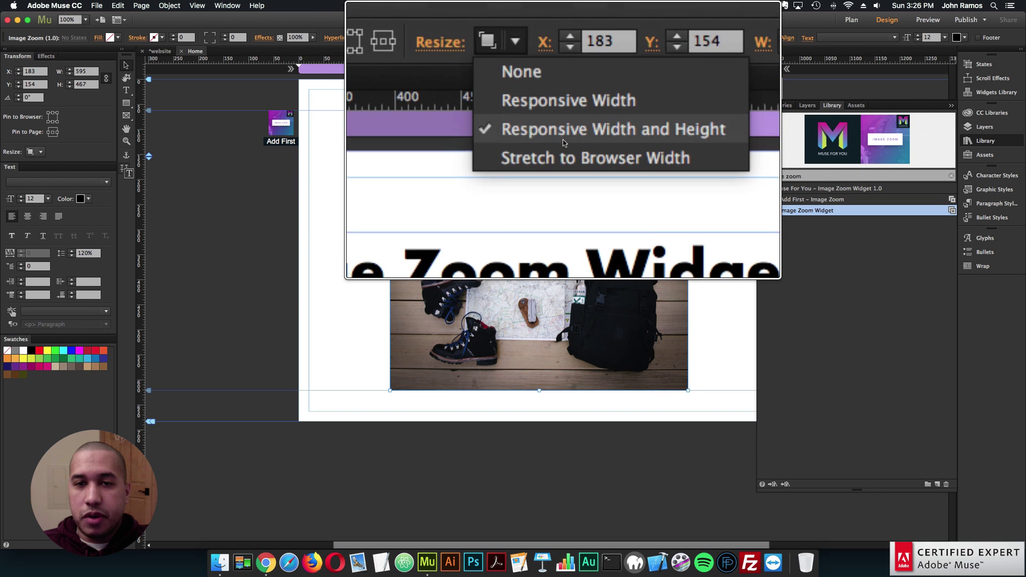
click(562, 72)
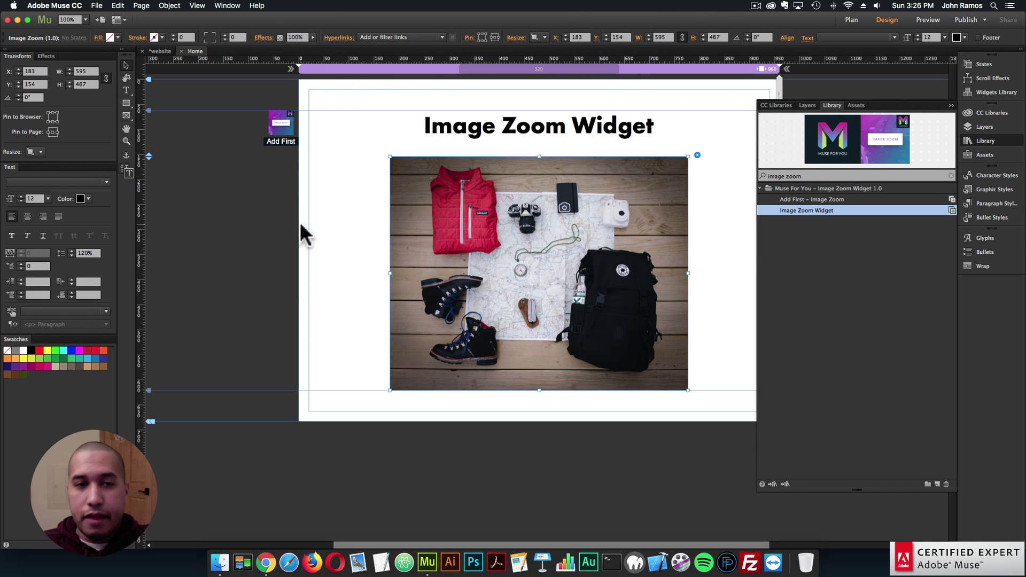
Preview the page in the browser, narrowing and widening the window to test how the widget's width and height scale.
click(102, 6)
click(112, 150)
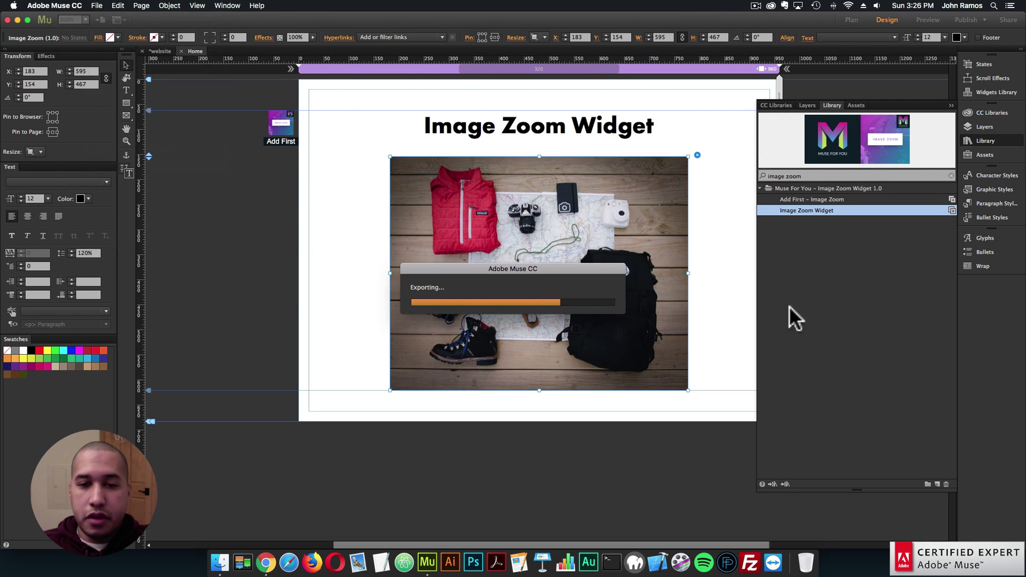
mouse_move(418, 226)
mouse_down()
mouse_move(763, 226)
mouse_move(410, 227)
mouse_up()
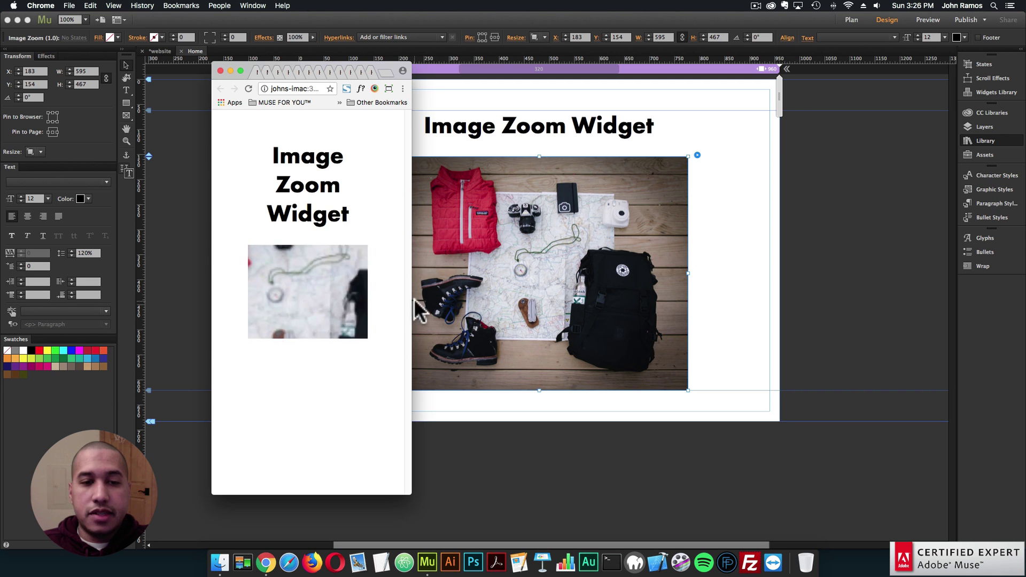
drag(412, 305, 715, 323)
Return to Adobe Muse and review the Image Zoom widget's options and the Add First widget beside the page.
click(754, 302)
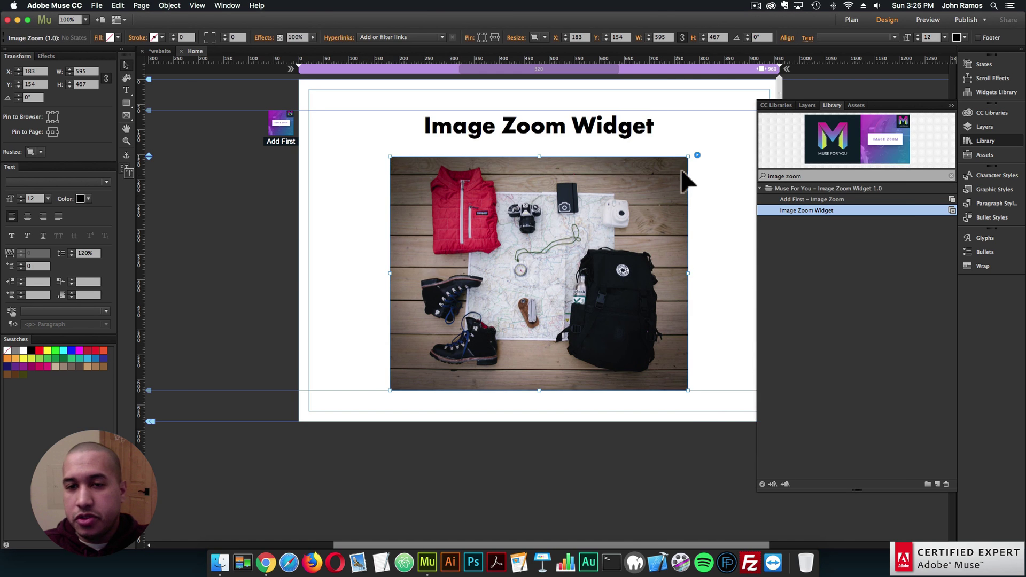
click(697, 155)
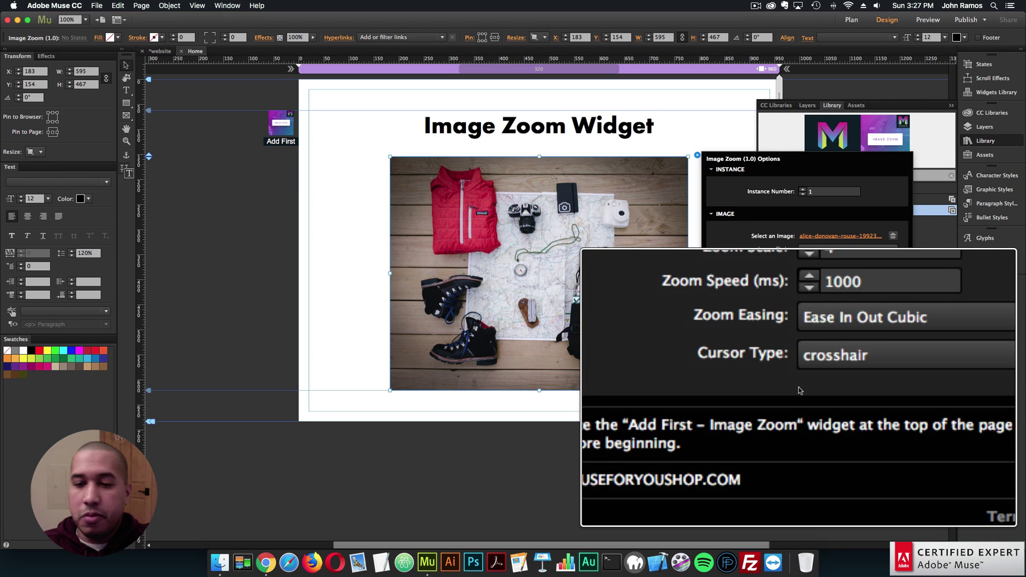
click(268, 118)
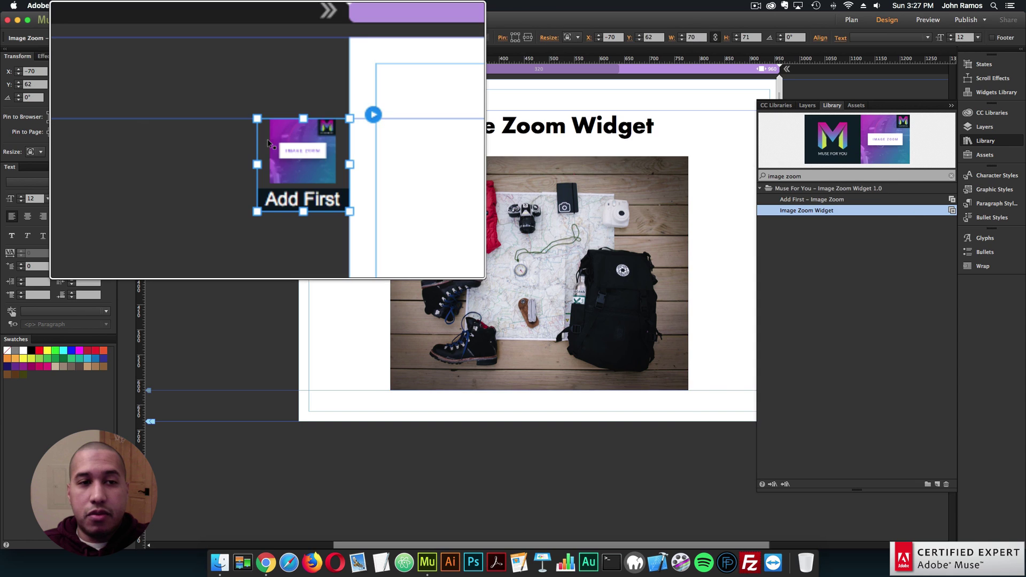
Duplicate the Image Zoom widget below the original at Y 660 and replace the copy's picture with the matthew-hamilton-351641 Unsplash image.
click(603, 225)
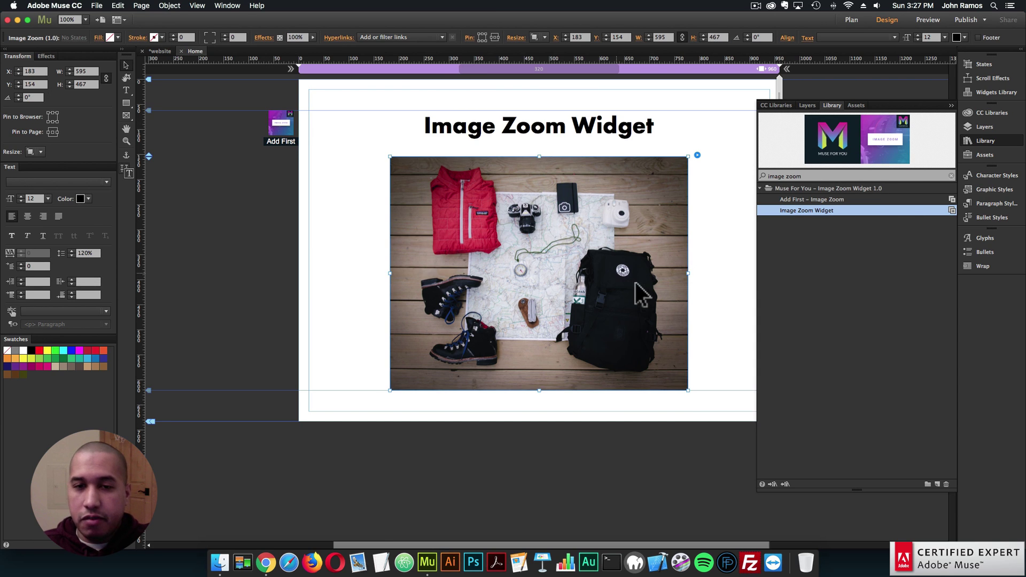
drag(626, 300, 610, 387)
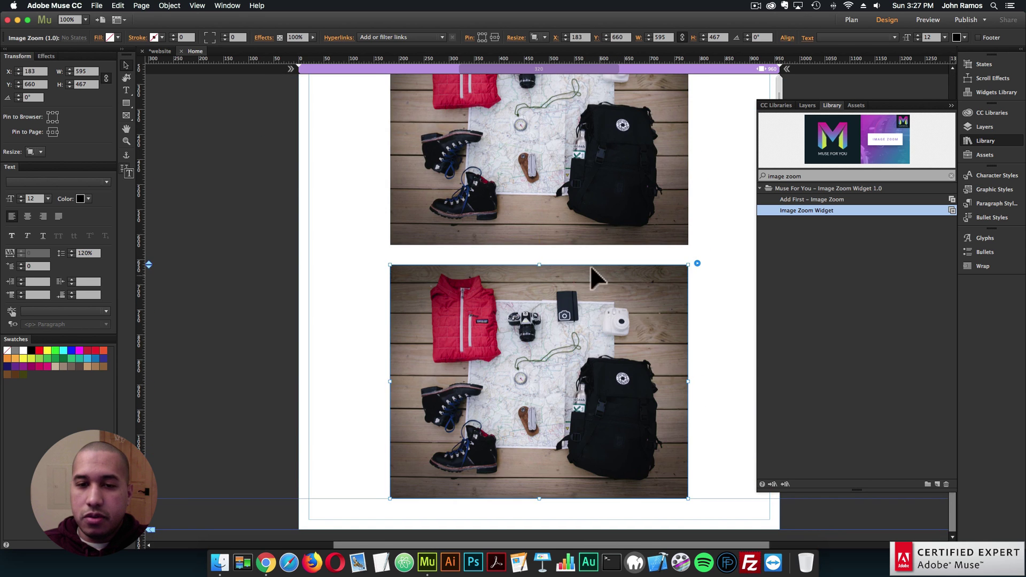
click(697, 263)
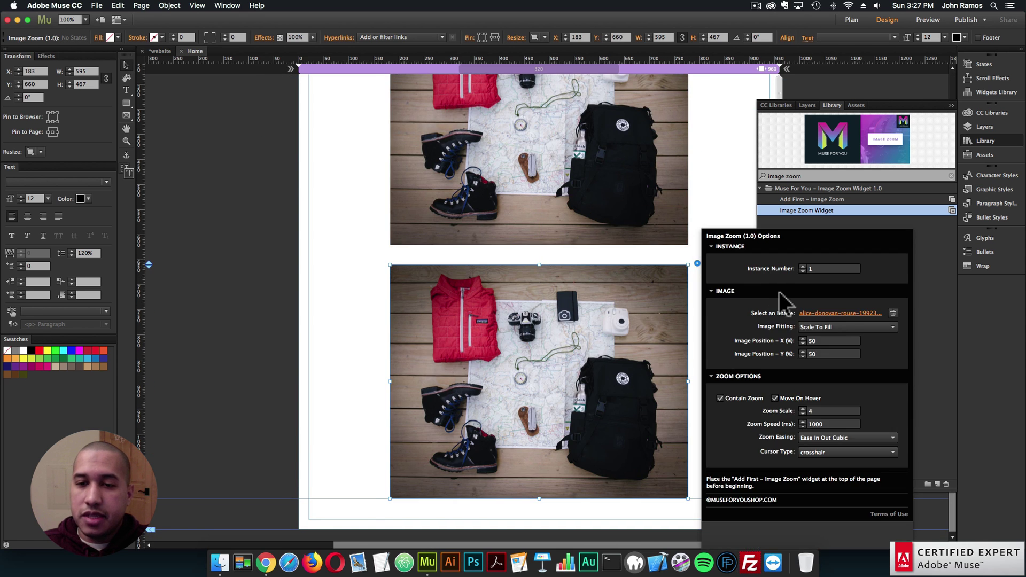
click(834, 315)
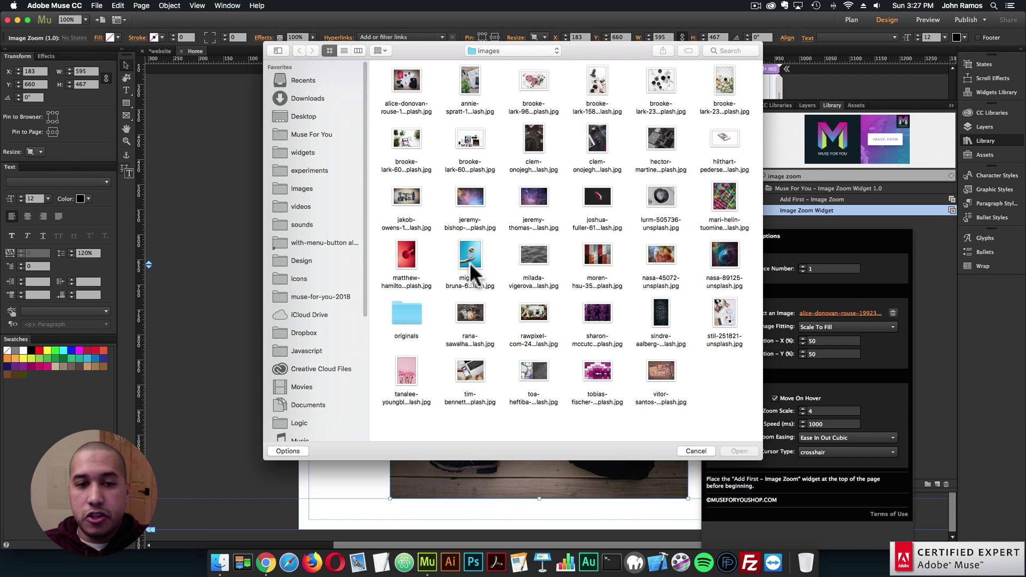
double_click(405, 249)
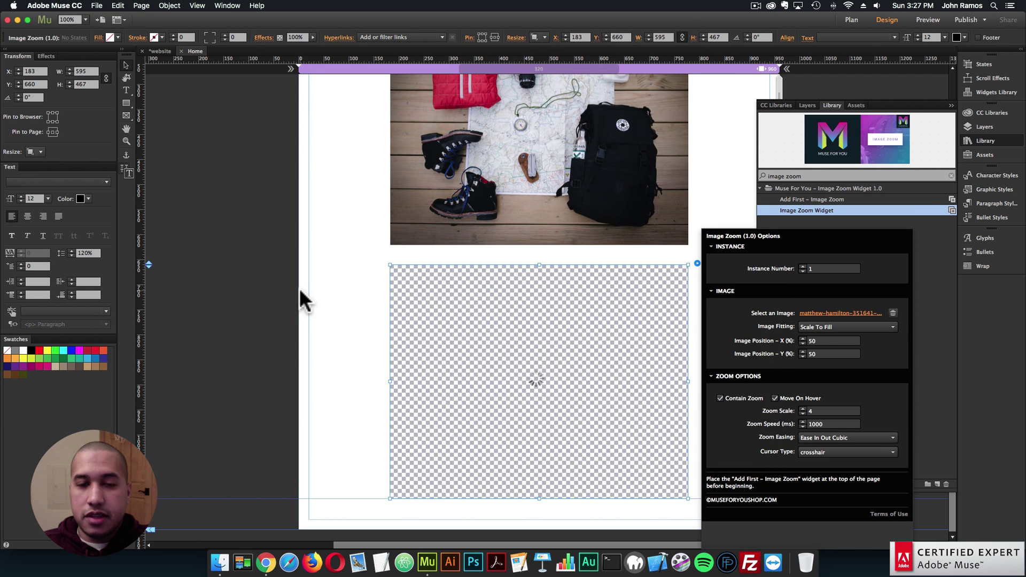
Preview the page in the browser and view both Image Zoom widgets, down to the red drink image.
click(300, 291)
click(98, 6)
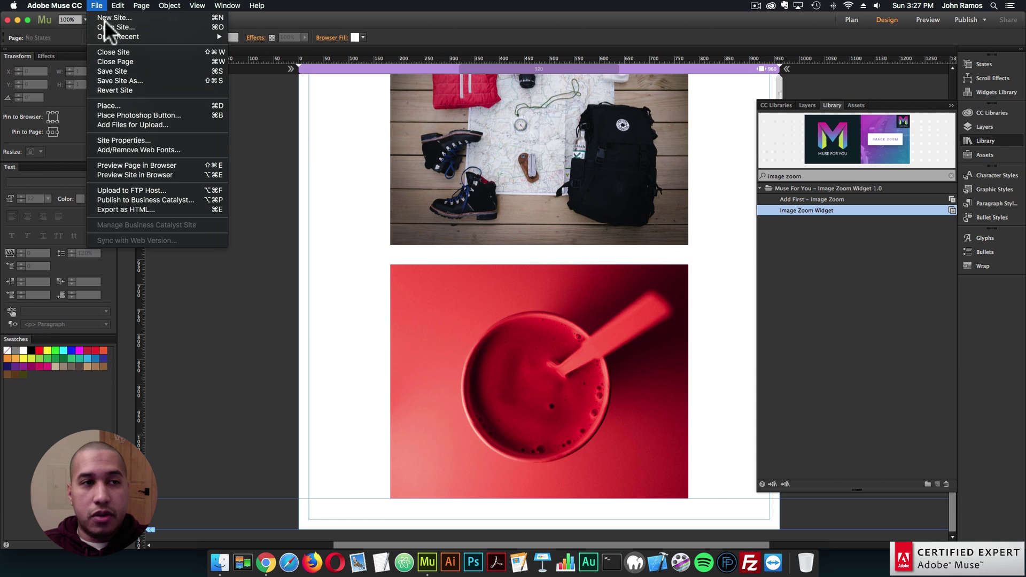
click(124, 166)
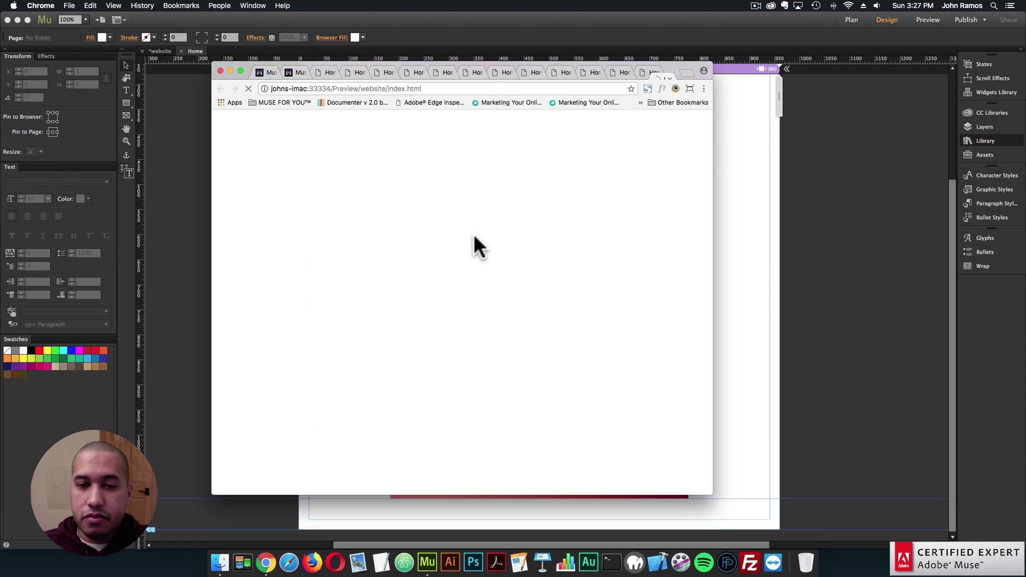
scroll(493, 308, down, 4)
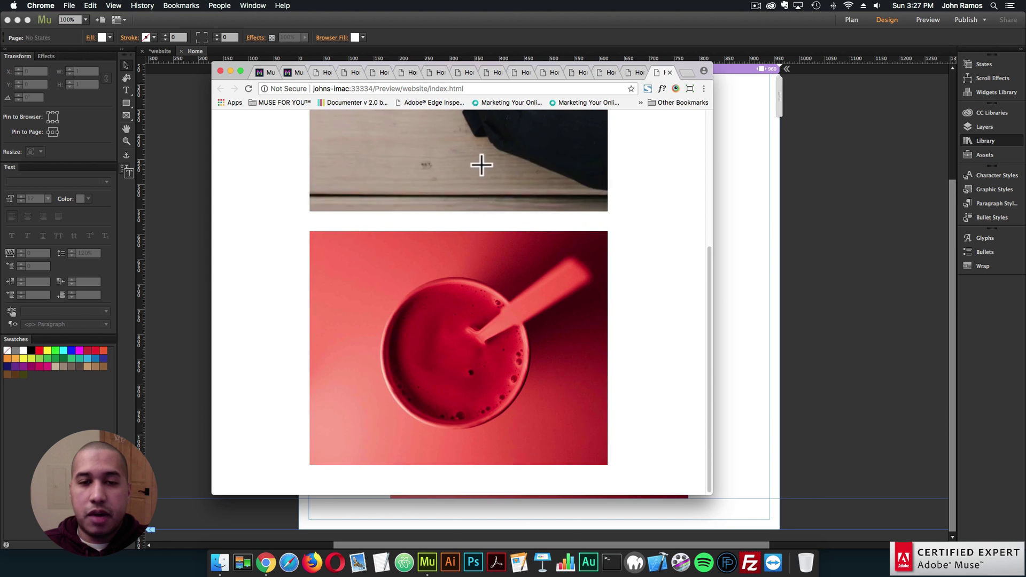
Return to Adobe Muse and set the lower Image Zoom widget's Zoom Scale to 2 and Zoom Speed to 2000 ms.
click(756, 260)
click(678, 303)
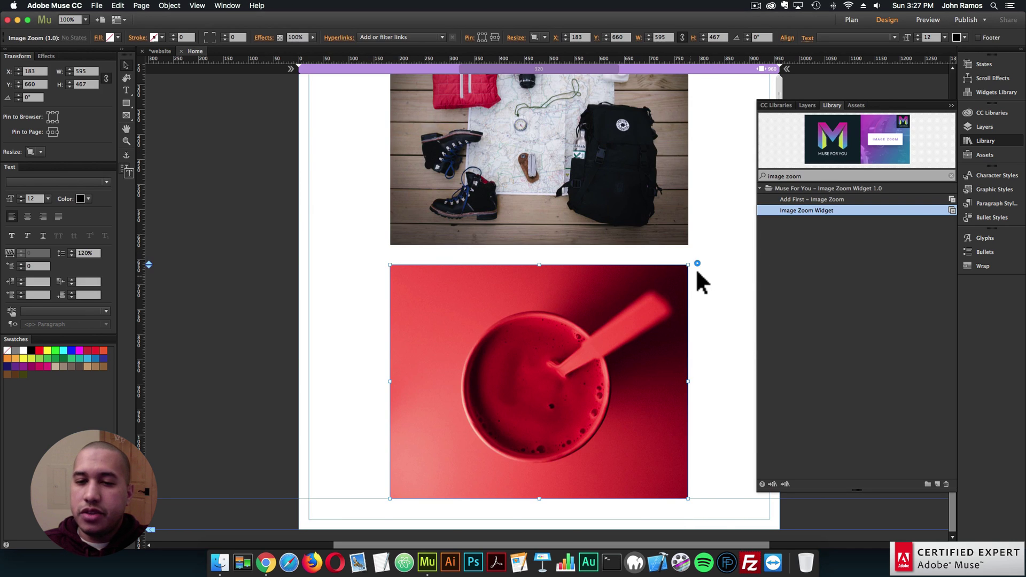
click(698, 263)
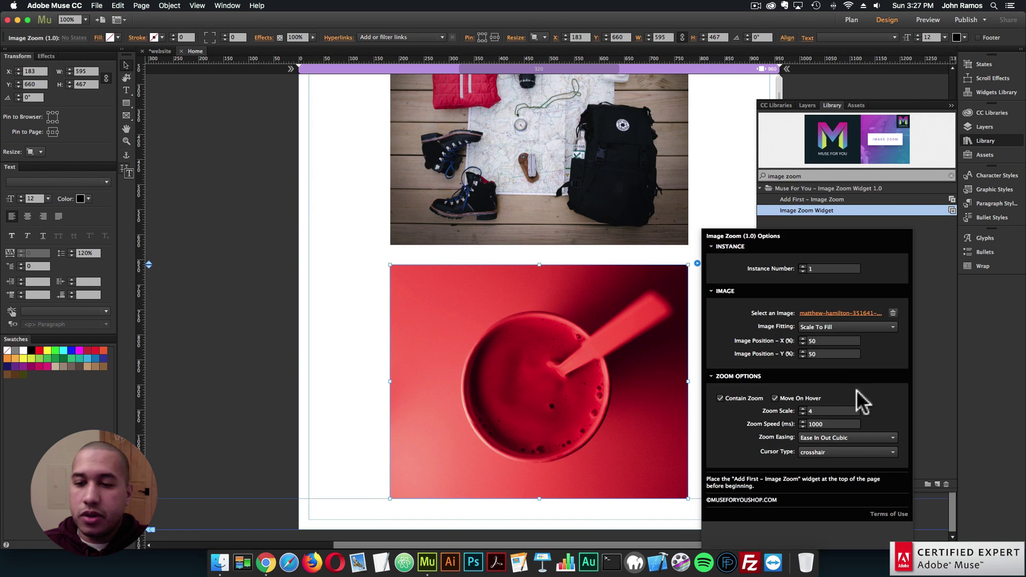
click(817, 412)
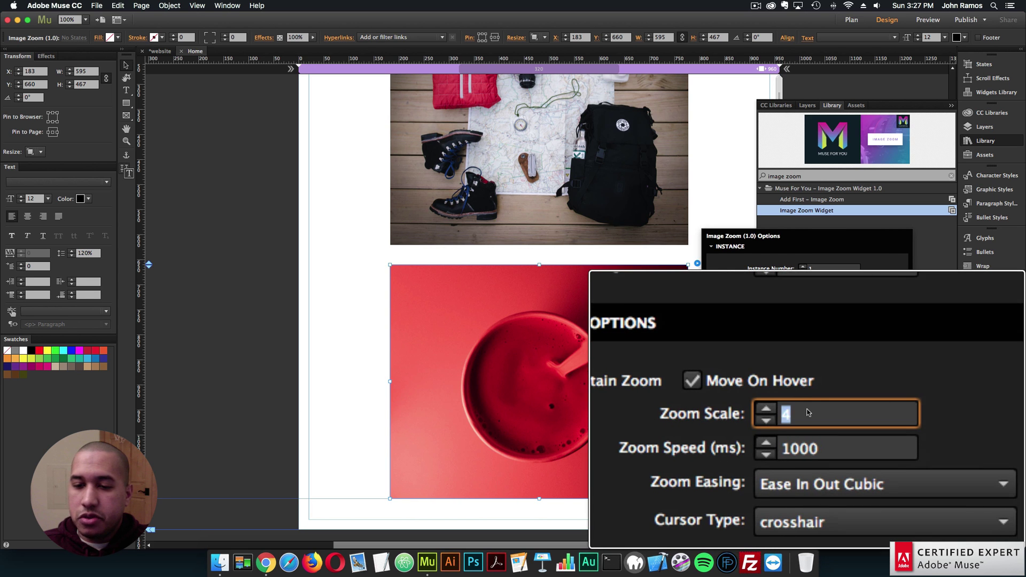
text(2)
key(Tab)
text(2000)
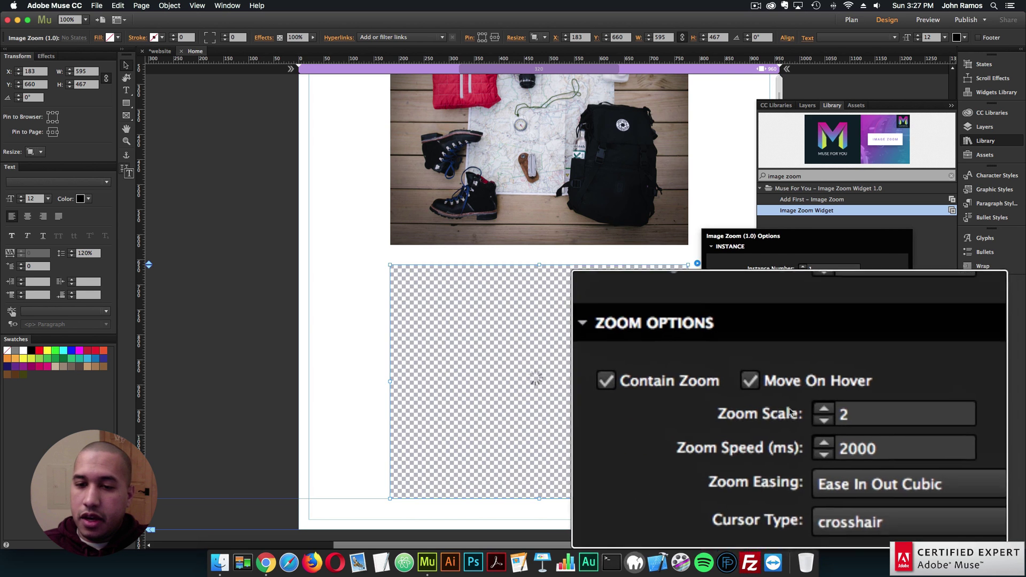
Turn off Move On Hover and Contain Zoom for the lower widget and set its Zoom Speed to 0 ms.
click(781, 397)
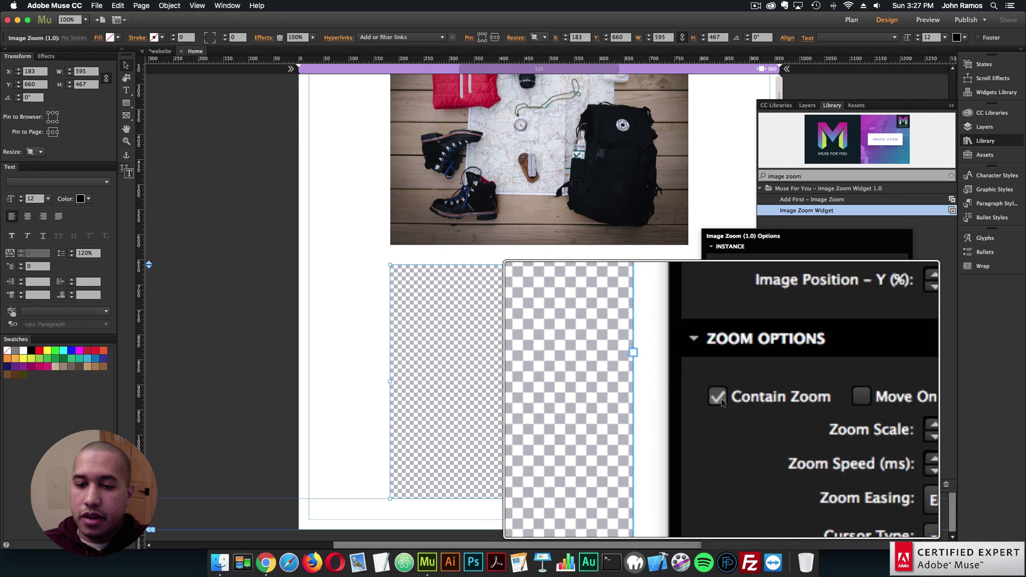
click(640, 396)
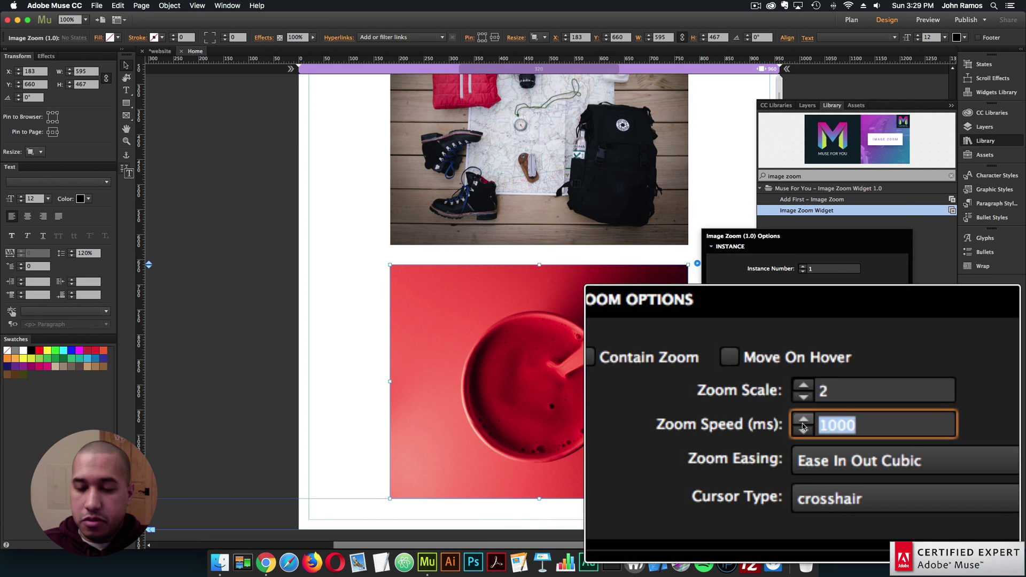
text(0)
key(Tab)
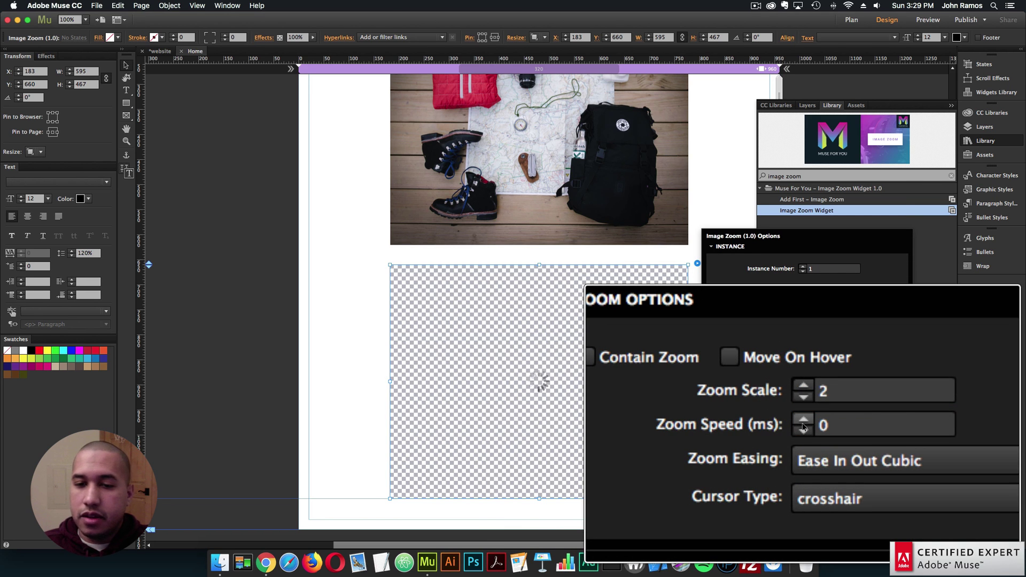
Preview the page in the browser, test the zoom on both images, and enlarge the browser window.
click(97, 6)
click(129, 166)
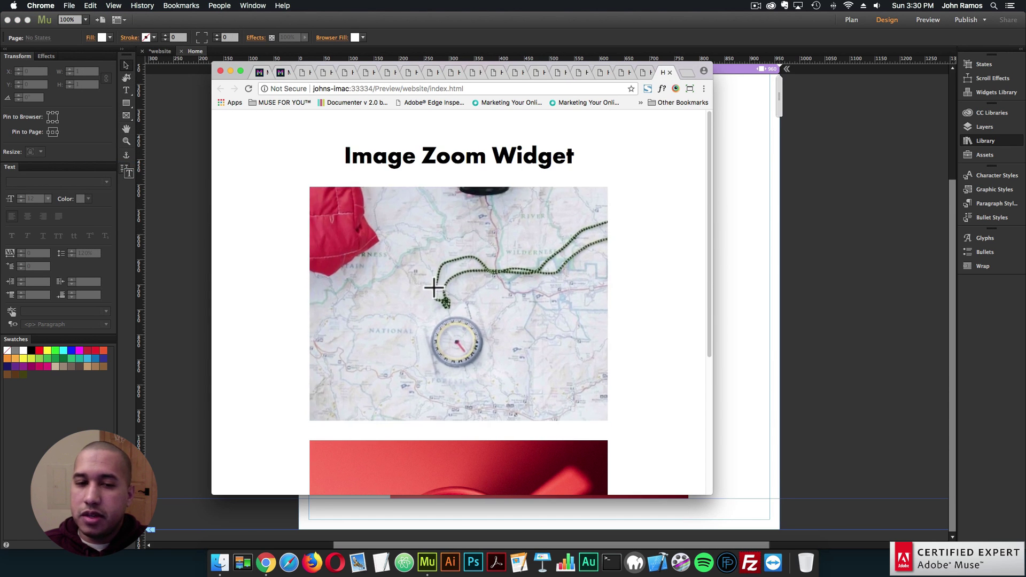
scroll(415, 272, down, 5)
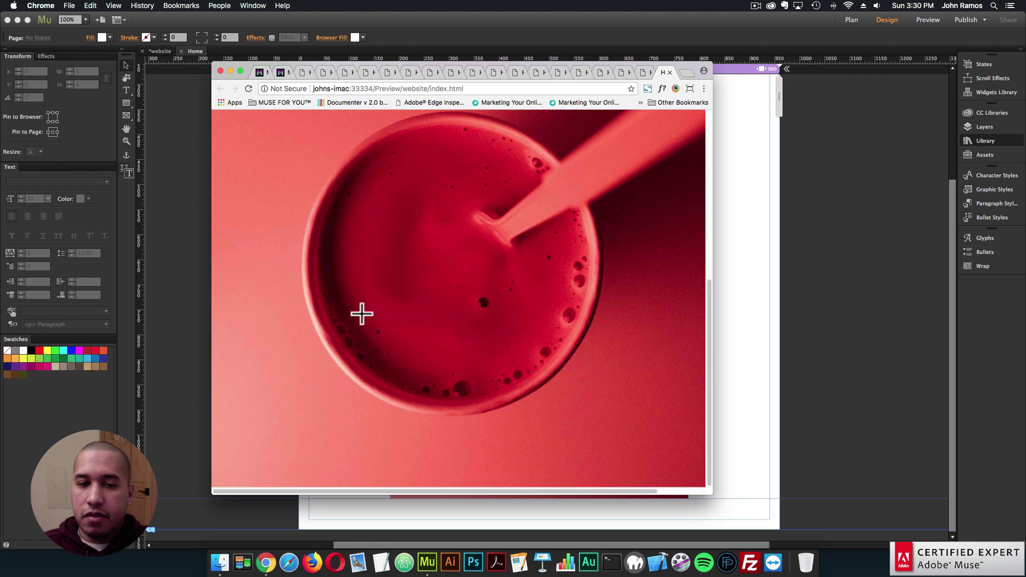
scroll(472, 312, up, 5)
scroll(313, 240, down, 4)
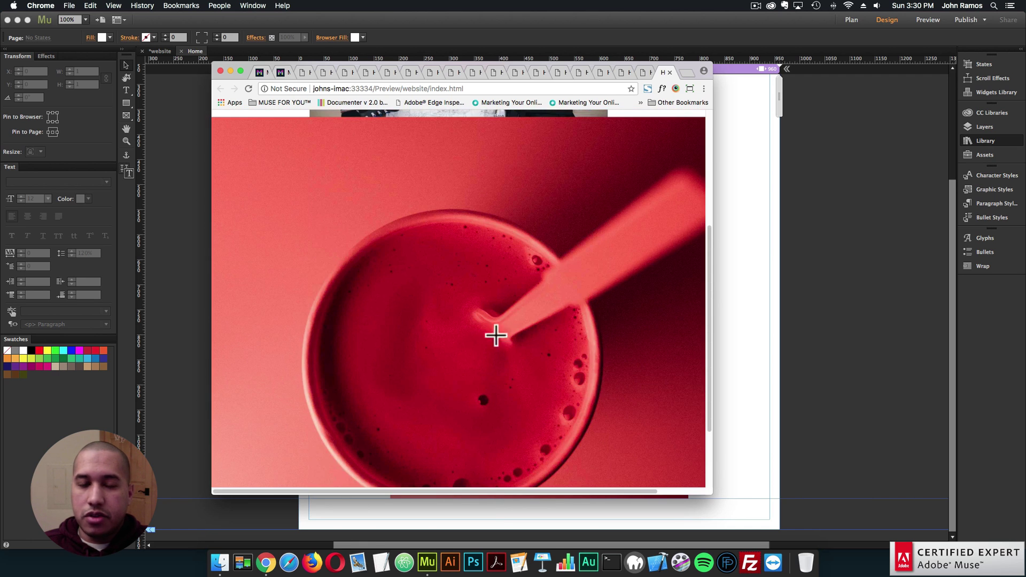
drag(712, 493, 891, 549)
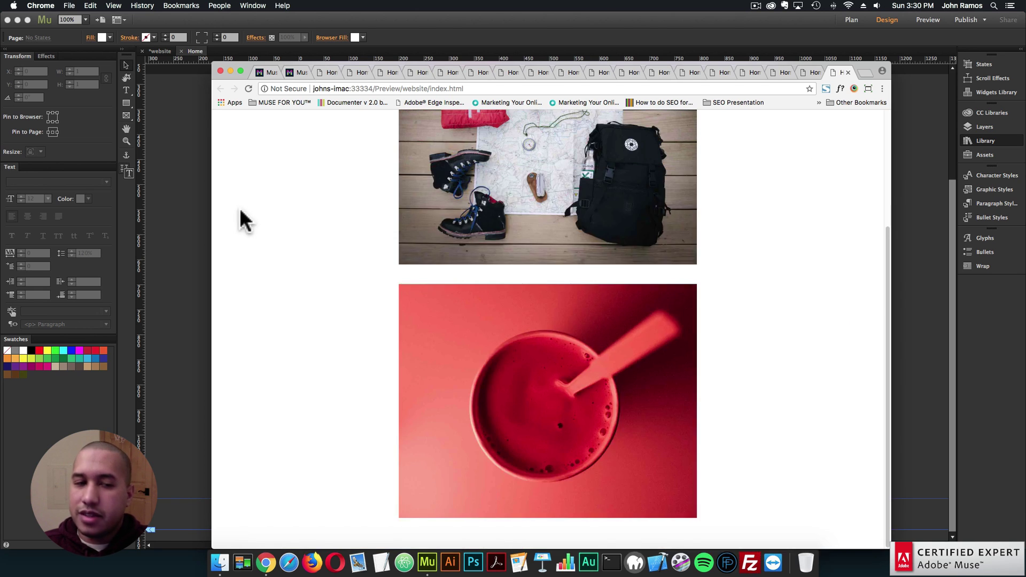
Return to Adobe Muse and set the lower Image Zoom widget's Instance Number to 2.
click(197, 211)
click(630, 348)
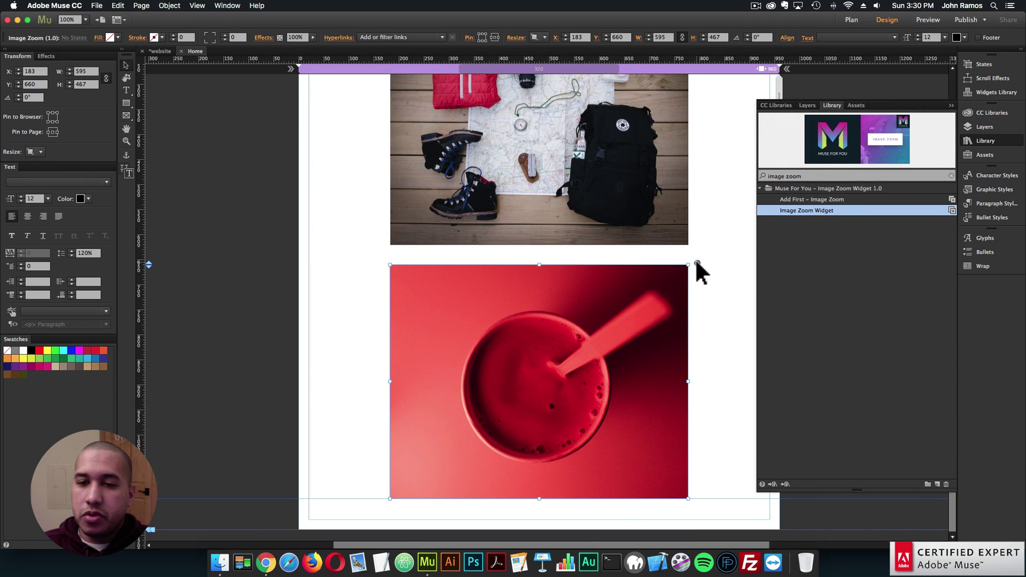
click(698, 263)
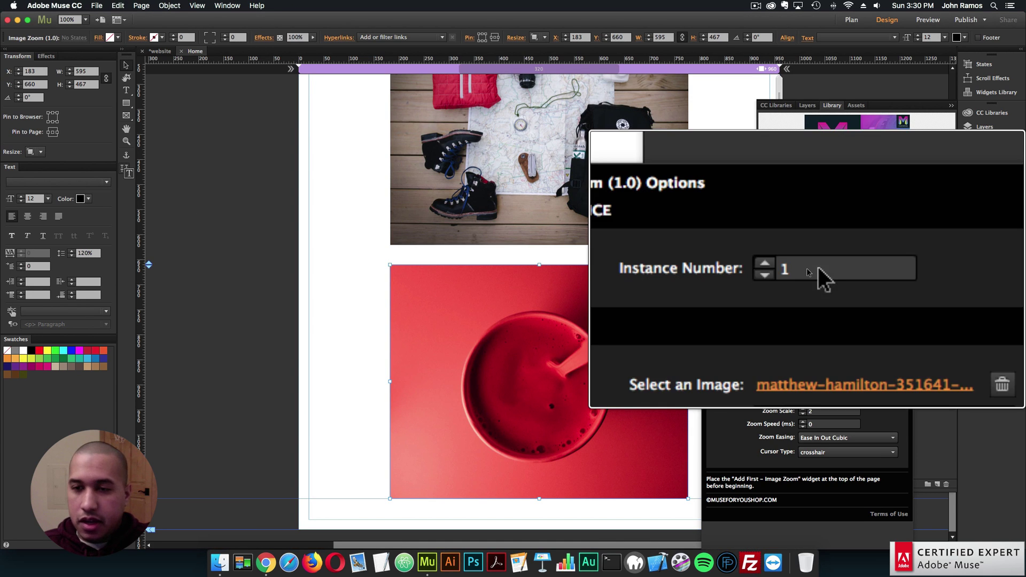
click(803, 266)
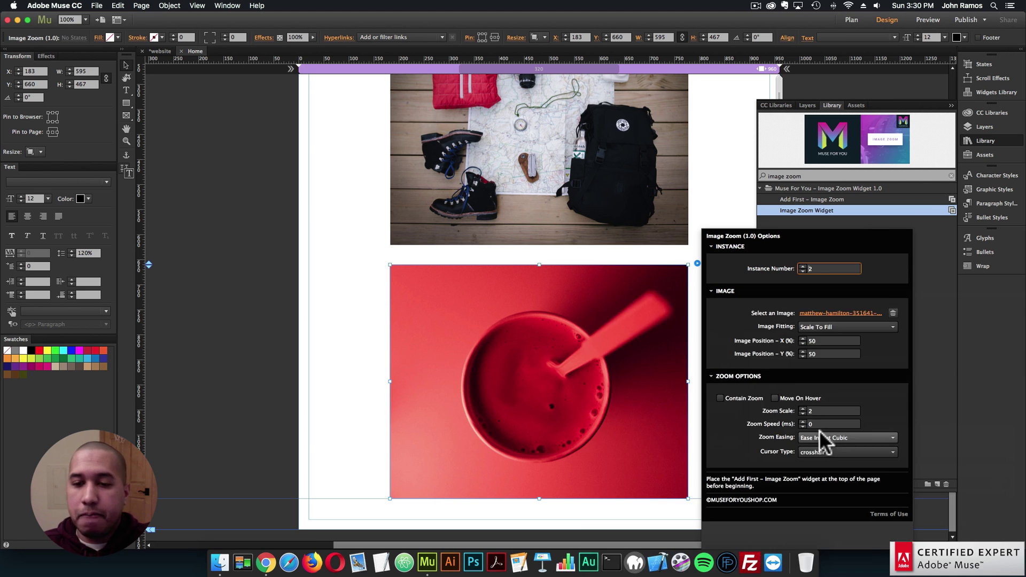
Preview the page in the browser again and compare the zoom behaviour of the map image and the red drink image.
click(368, 262)
click(97, 5)
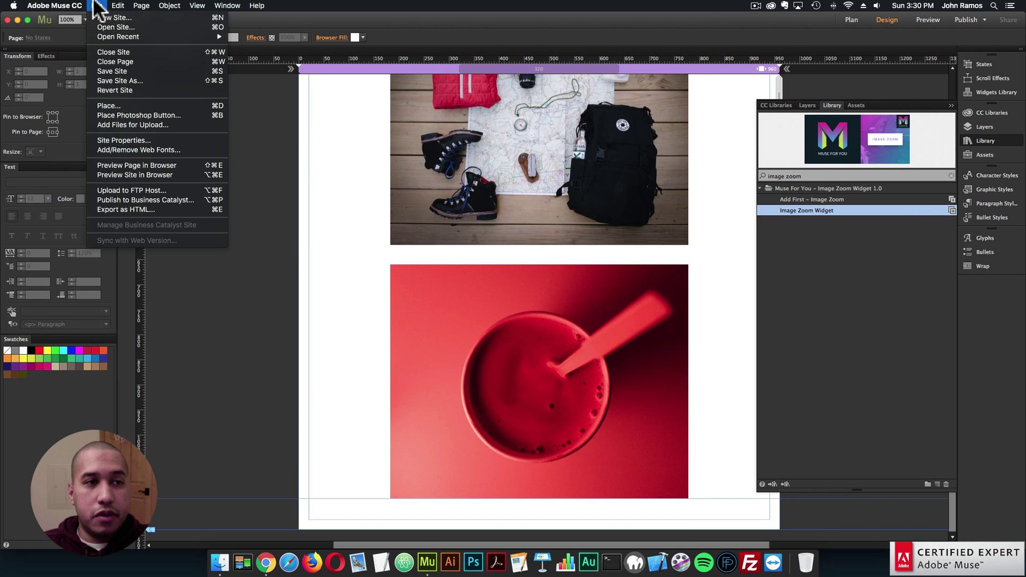
click(121, 161)
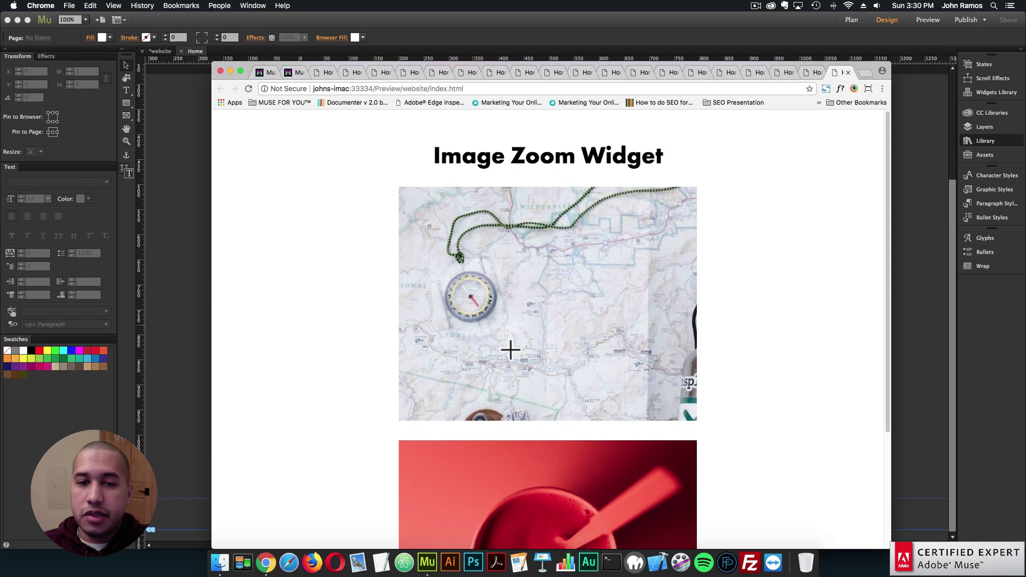
scroll(486, 293, down, 2)
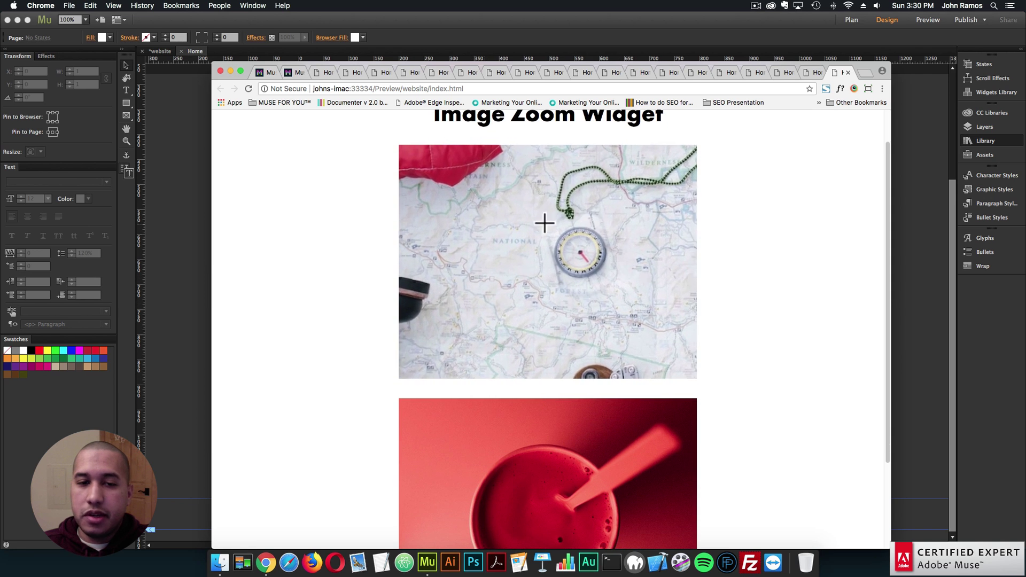
scroll(567, 364, down, 6)
scroll(606, 397, down, 5)
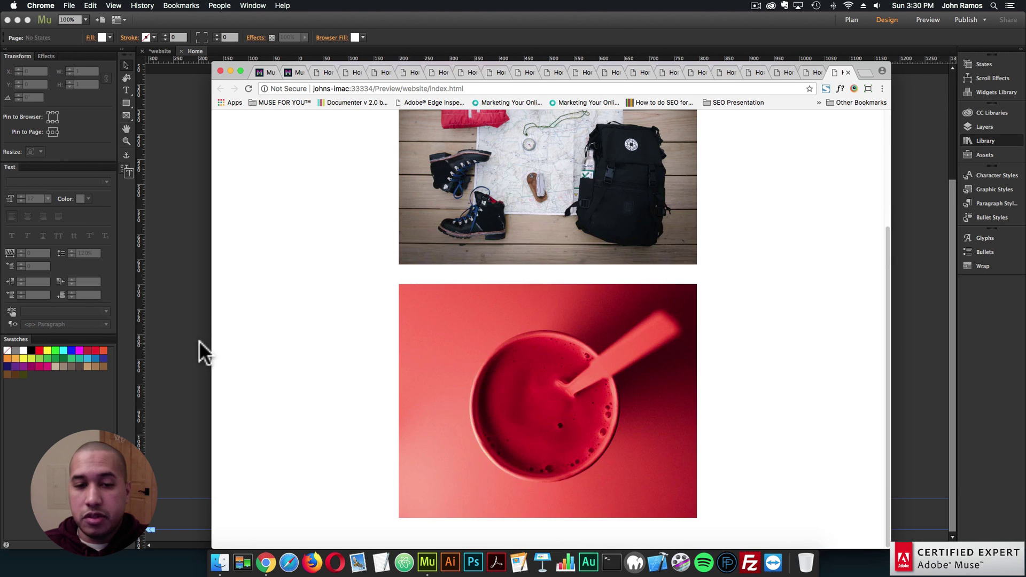
In Adobe Muse, enable Contain Zoom and Move On Hover for the lower widget, with Zoom Speed 5000 ms and Ease In Out Expo easing.
click(199, 341)
click(698, 263)
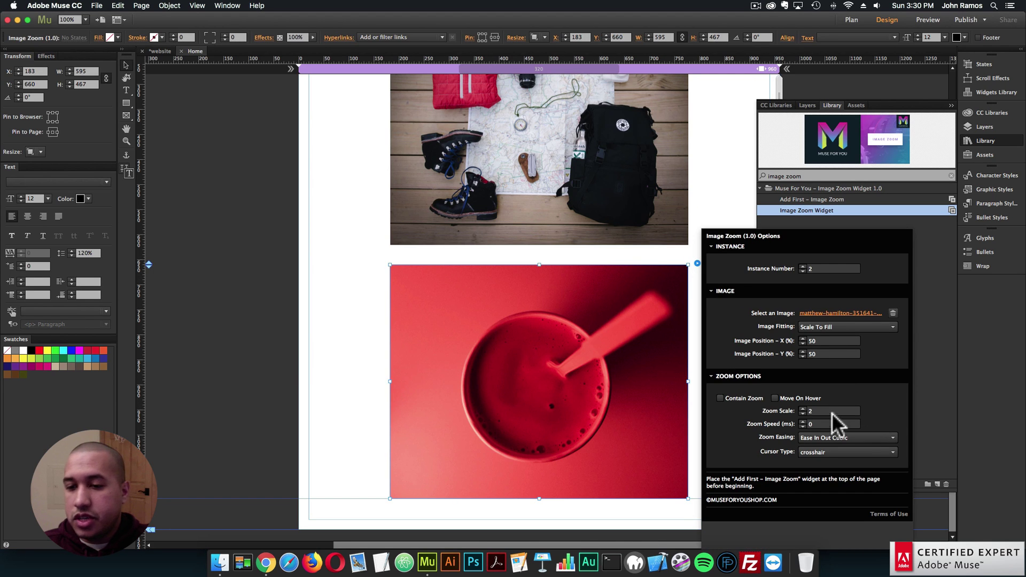
click(805, 424)
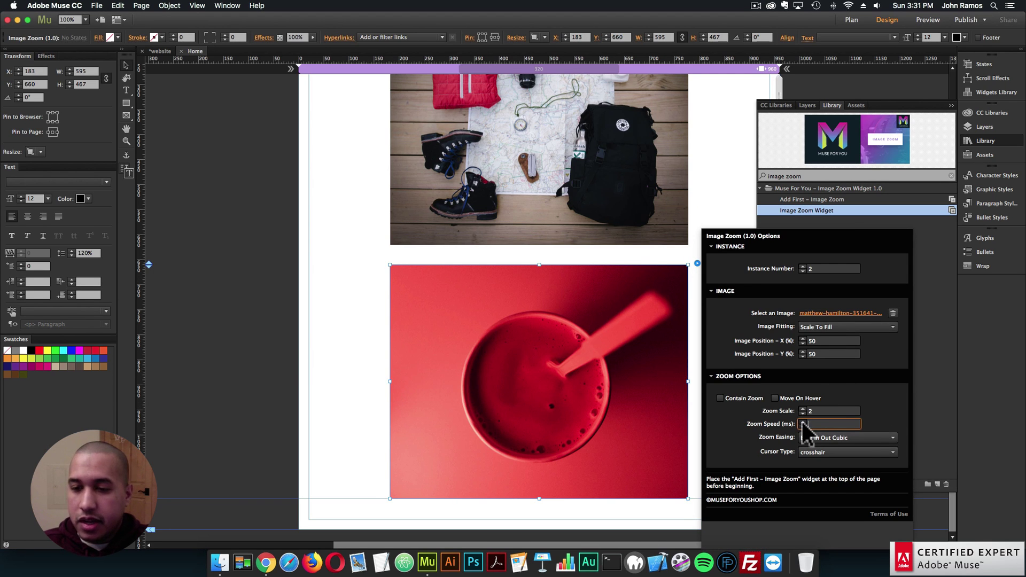
key(BackSpace)
key(Return)
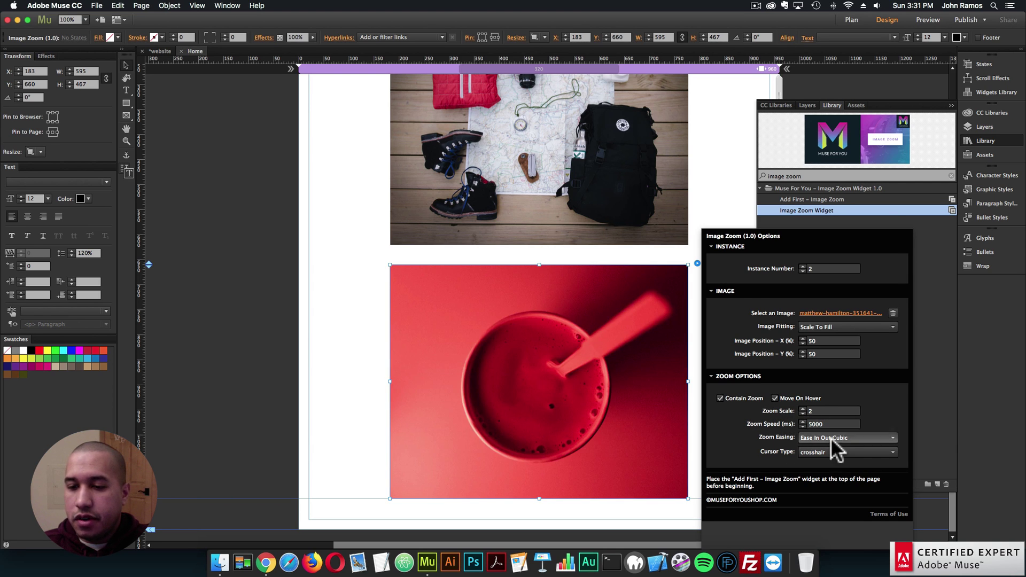
click(830, 438)
click(829, 363)
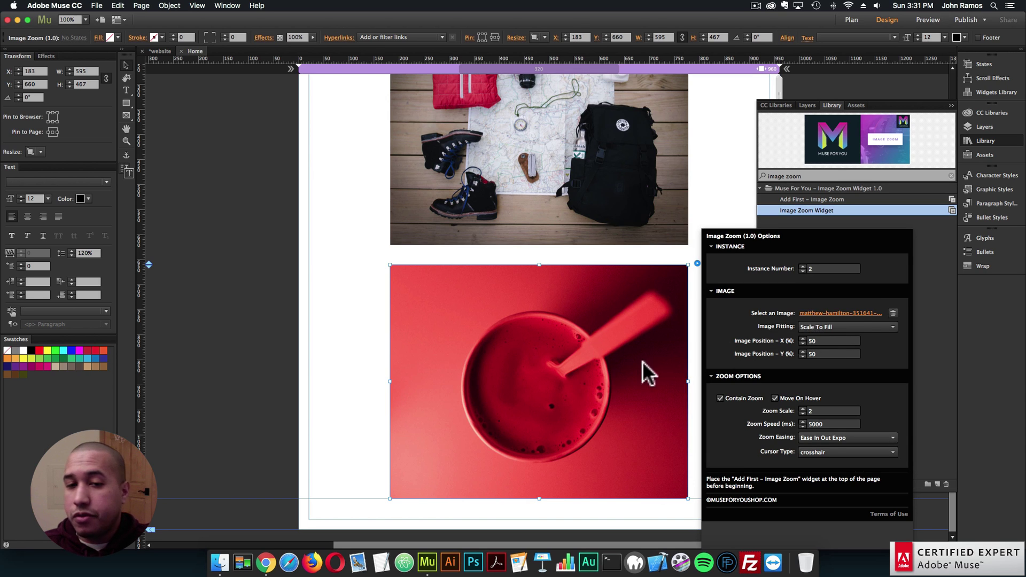
click(490, 331)
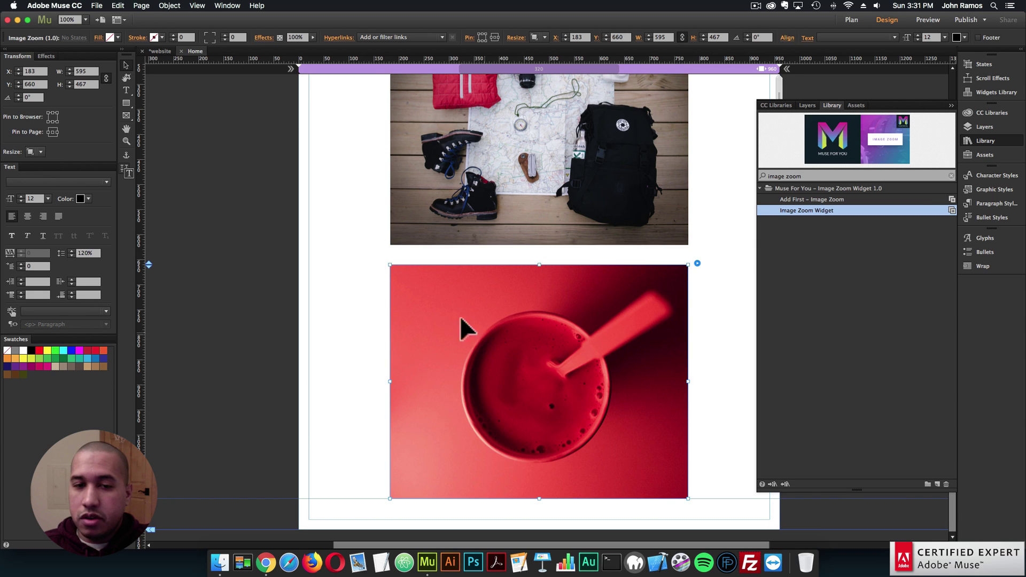
click(357, 239)
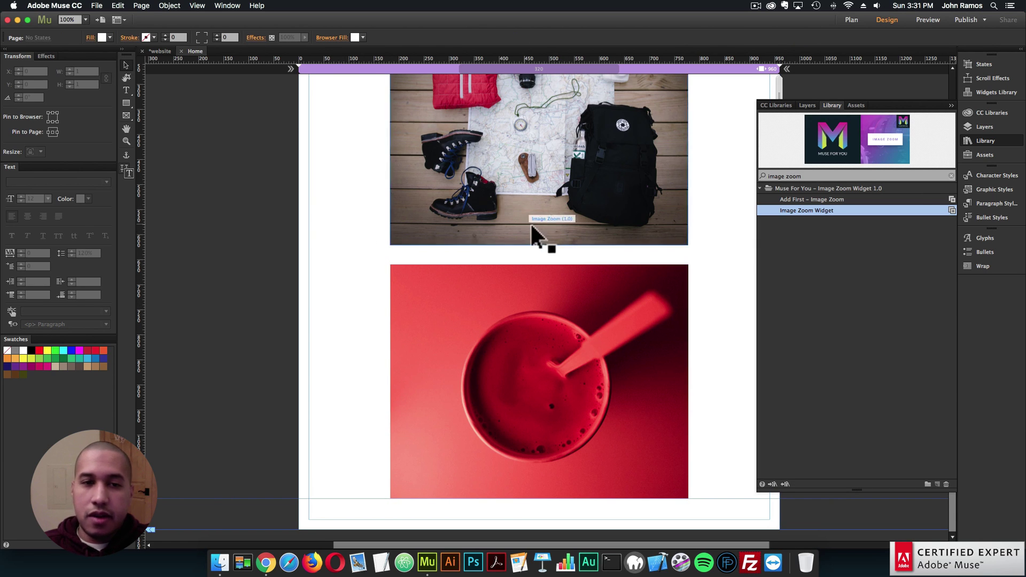
Check the lower widget's options, then preview the page in the browser and test the zoom speed and easing of both images.
click(679, 273)
click(697, 262)
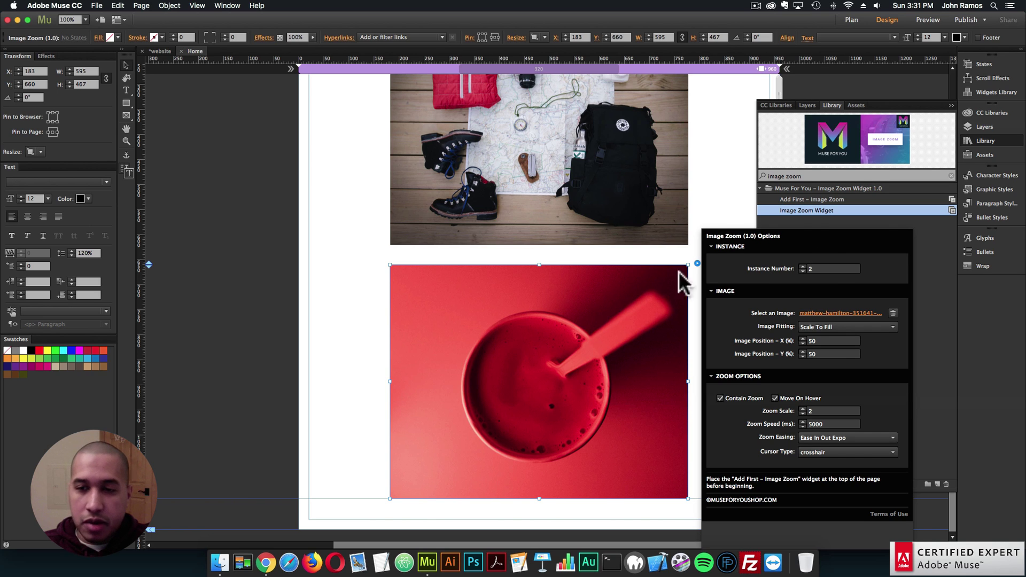
click(223, 215)
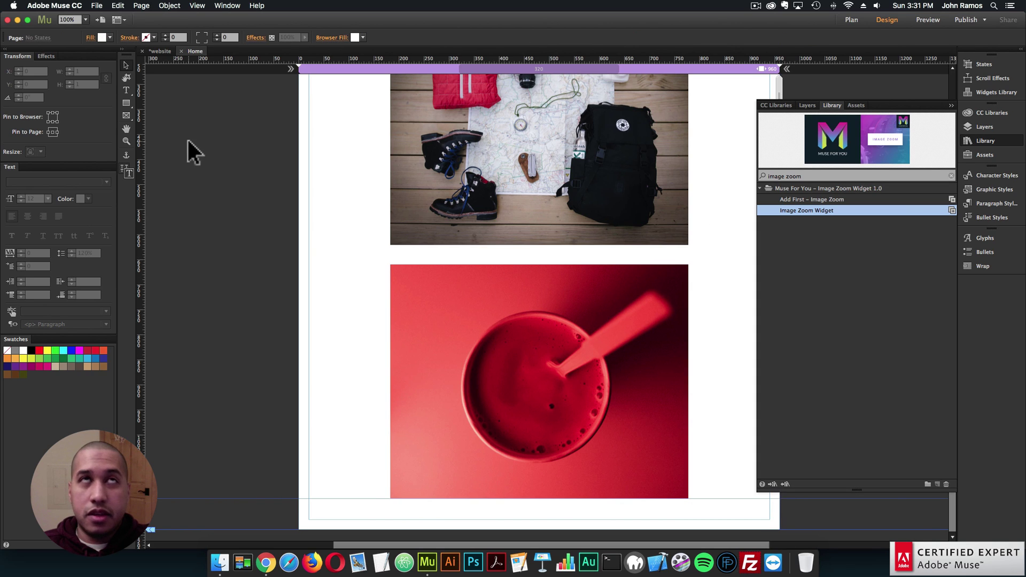
click(96, 5)
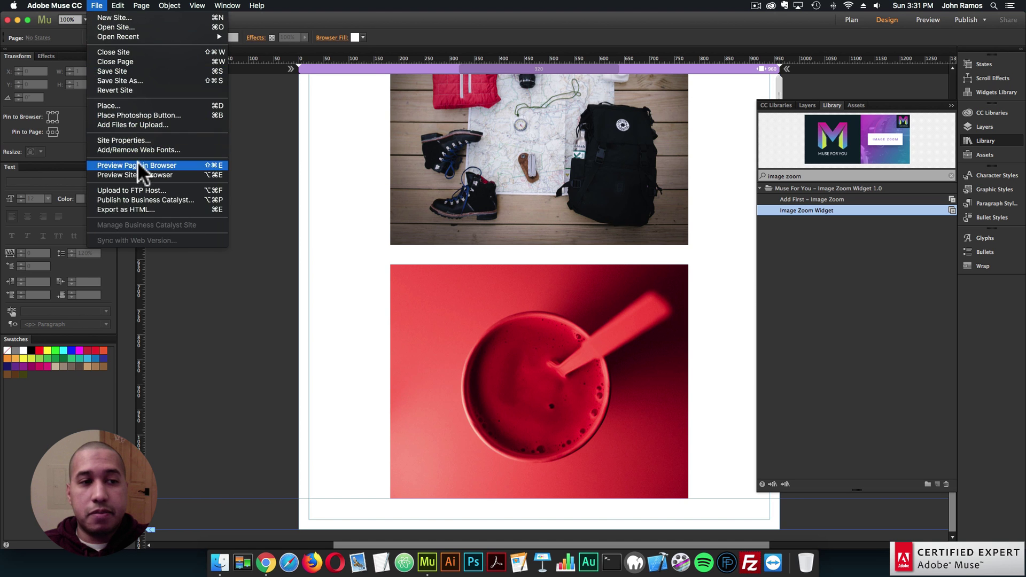
click(137, 161)
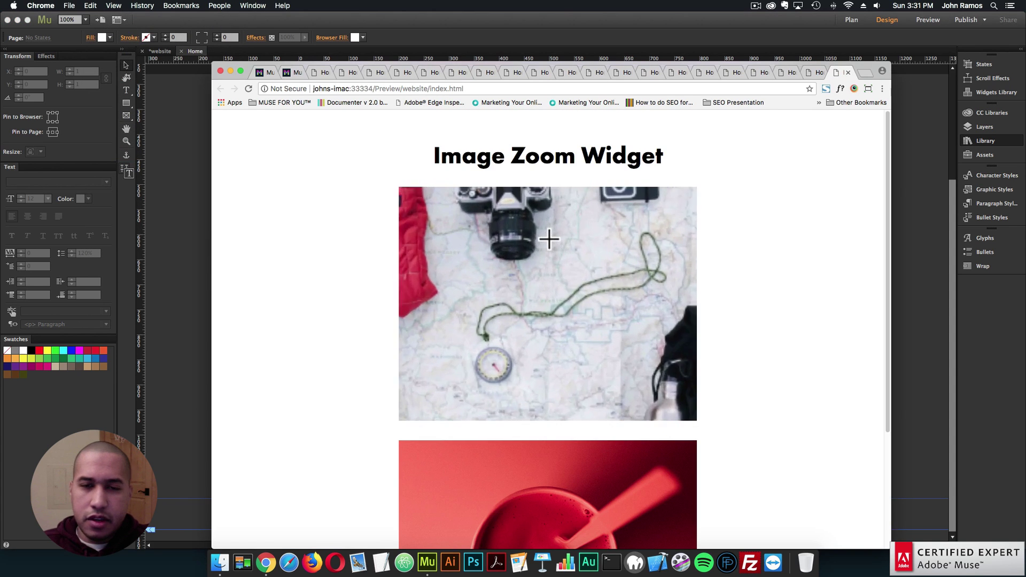
scroll(408, 252, down, 3)
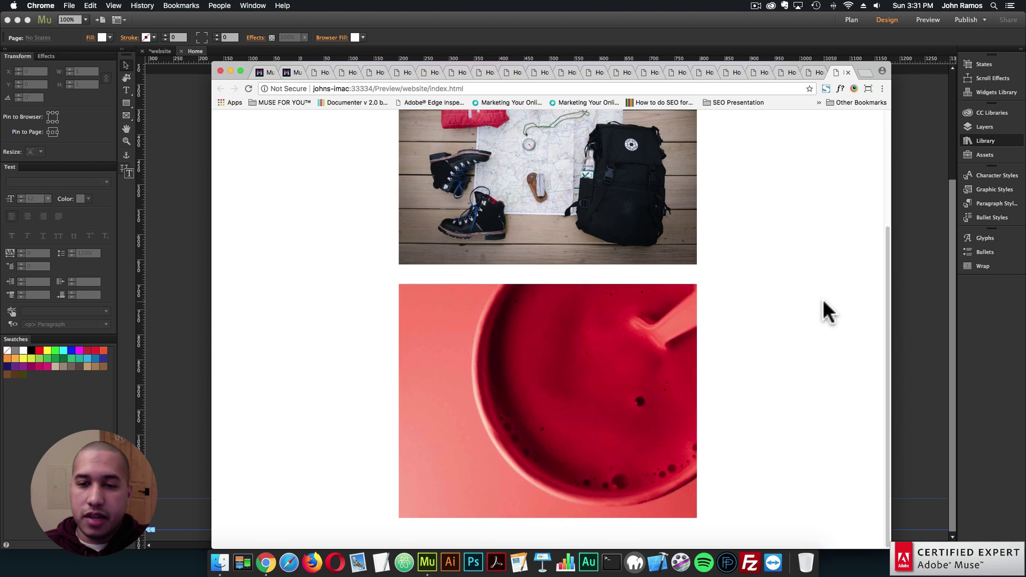
Return to Adobe Muse and review the Instance Number in the lower Image Zoom widget's options.
click(915, 278)
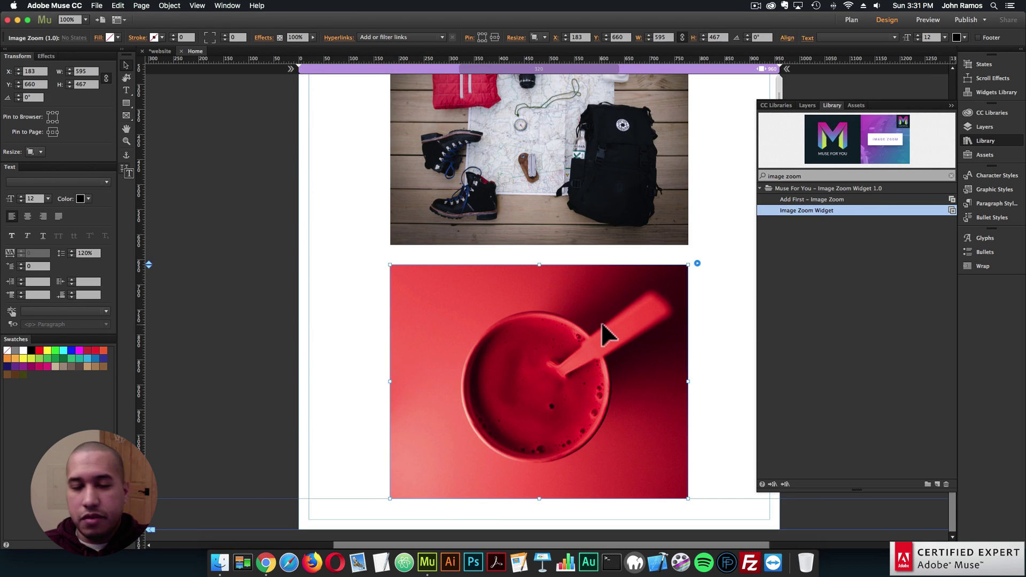
click(697, 263)
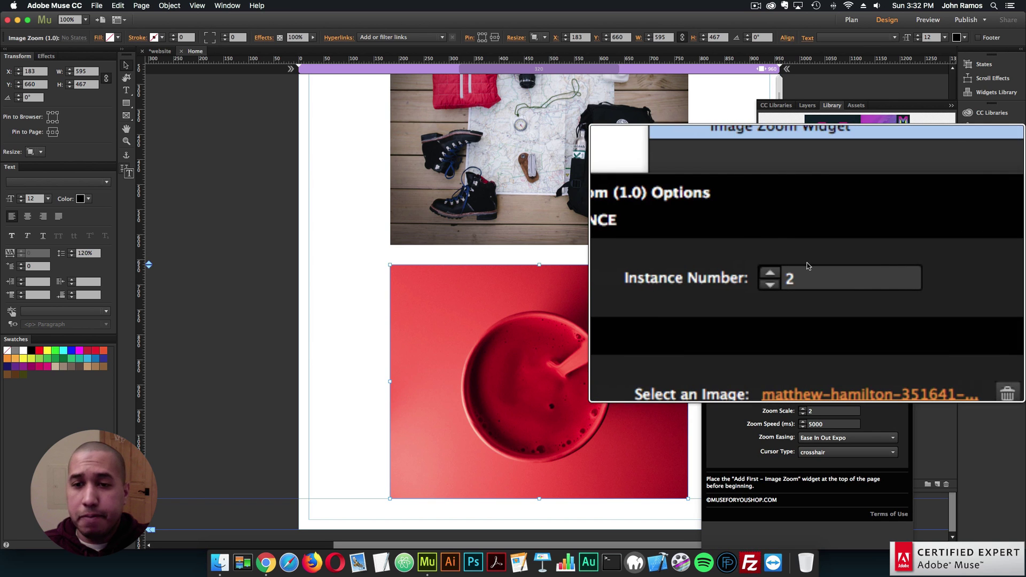
click(608, 330)
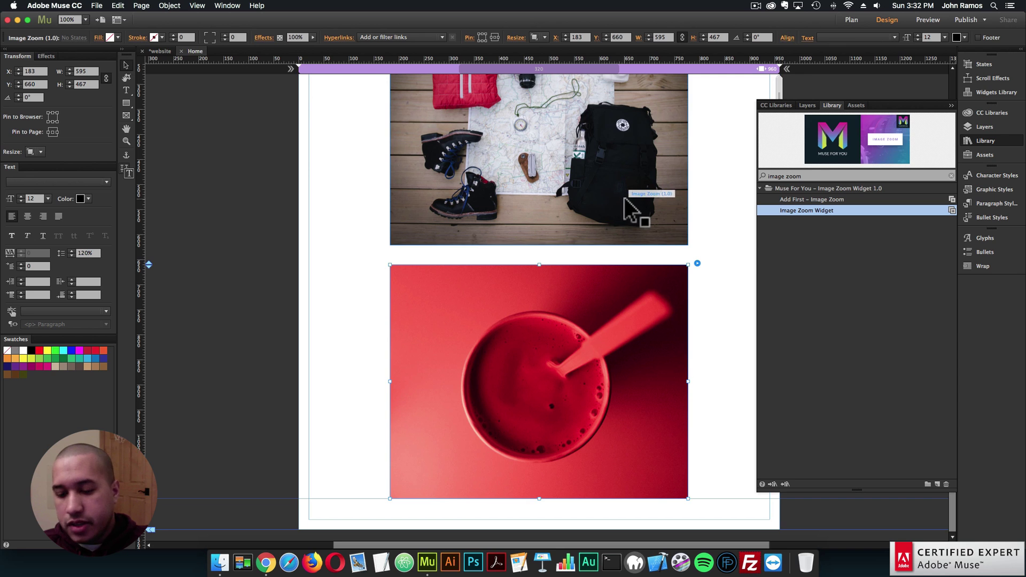
Delete the lower Image Zoom widget with the red drink image and select the remaining map image widget.
key(Delete)
scroll(617, 289, up, 5)
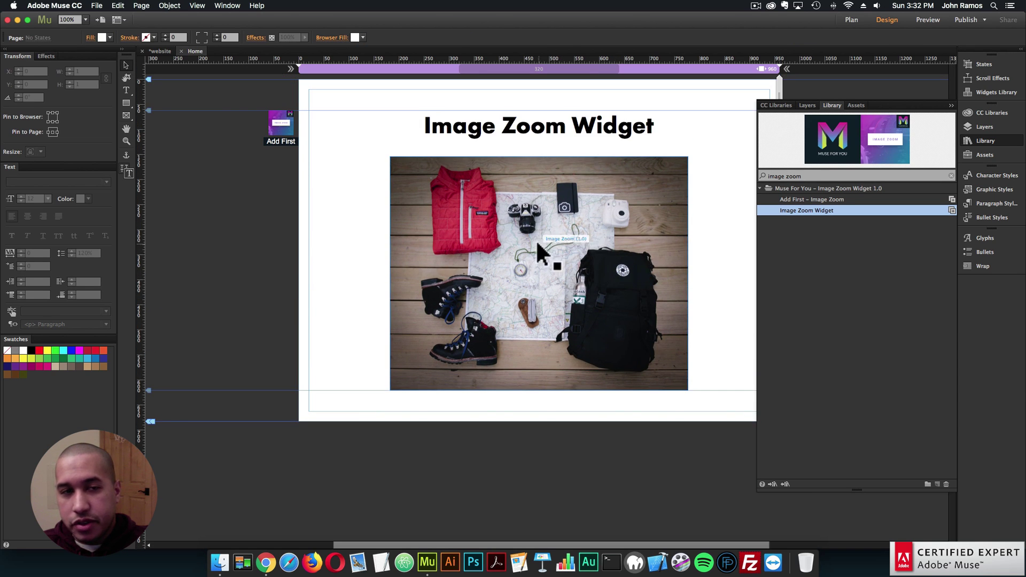
click(545, 259)
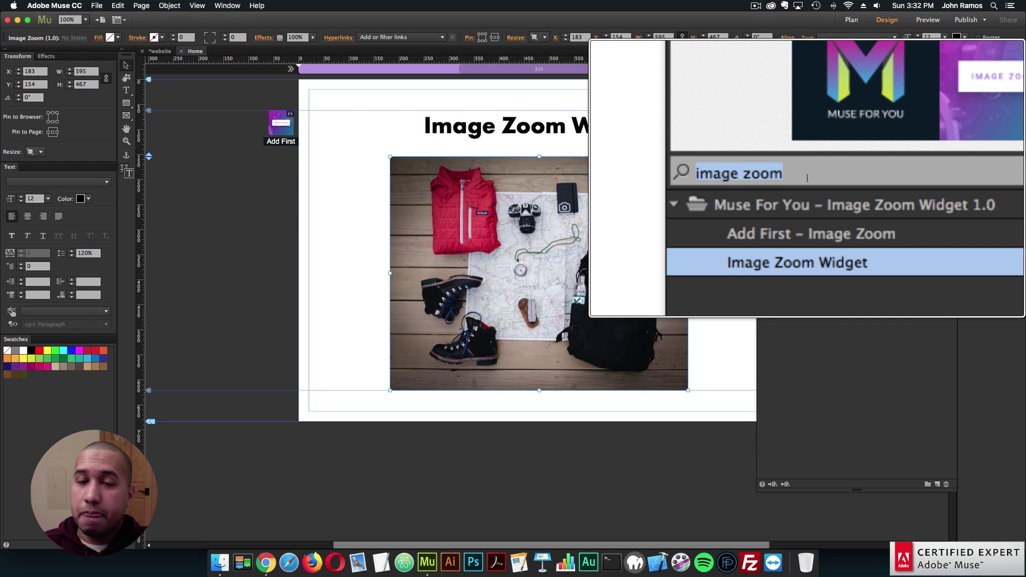
Search the library for "parallax tilt" and place "1. Add First – Parallax Tilt Effect" beside the page, below the existing Add First widget.
text(parallax tilt)
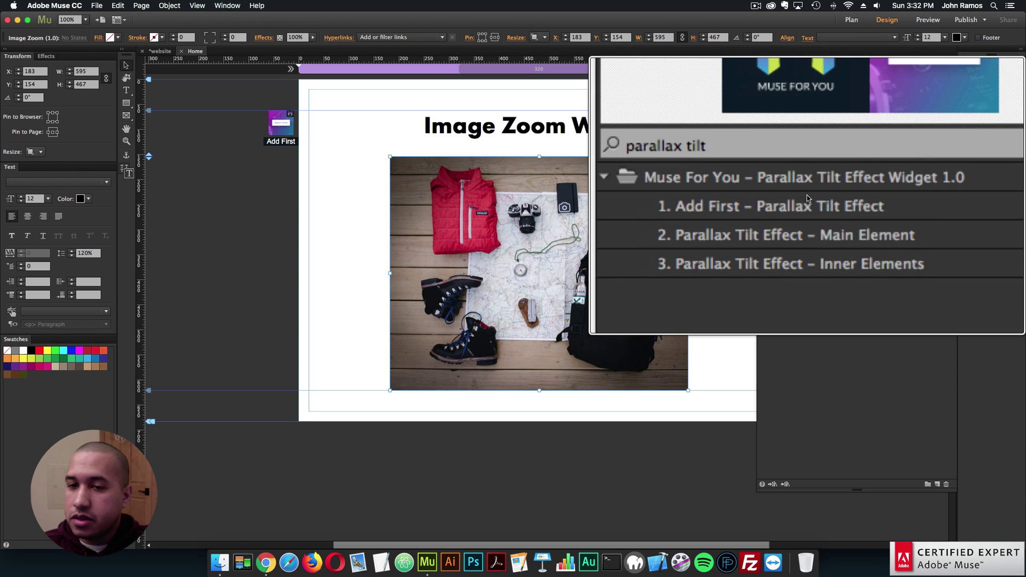
click(808, 202)
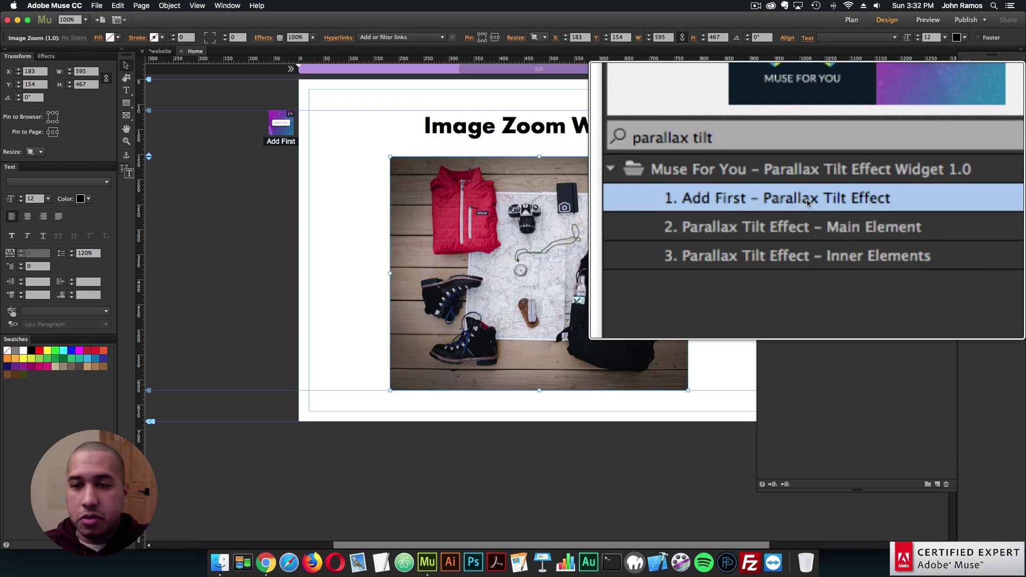
drag(833, 198, 284, 183)
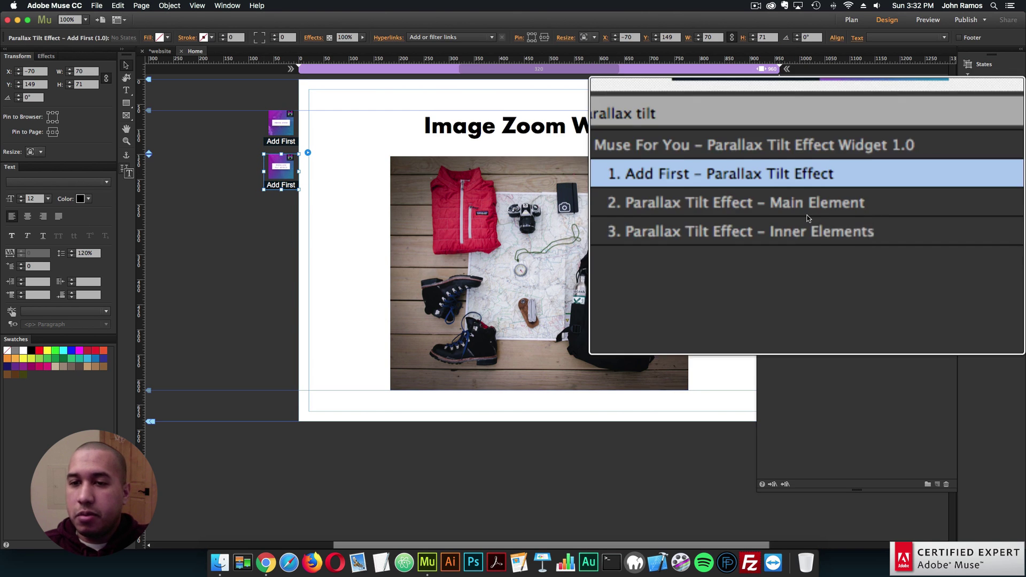
Place "2. Parallax Tilt Effect – Main Element" beside the page below the Add First widgets and check its Graphic Style Name option.
click(855, 211)
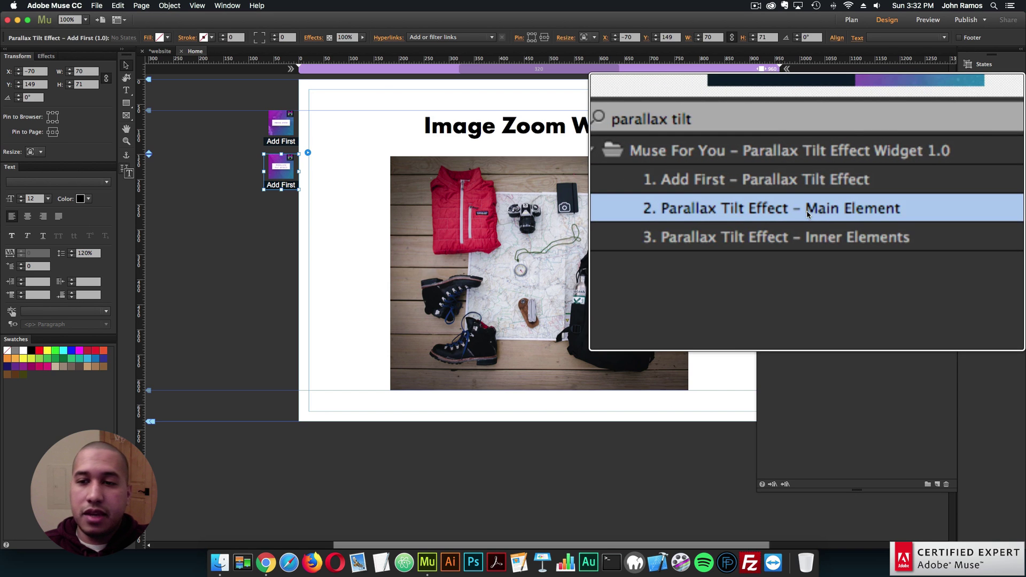
drag(839, 208, 284, 223)
click(282, 220)
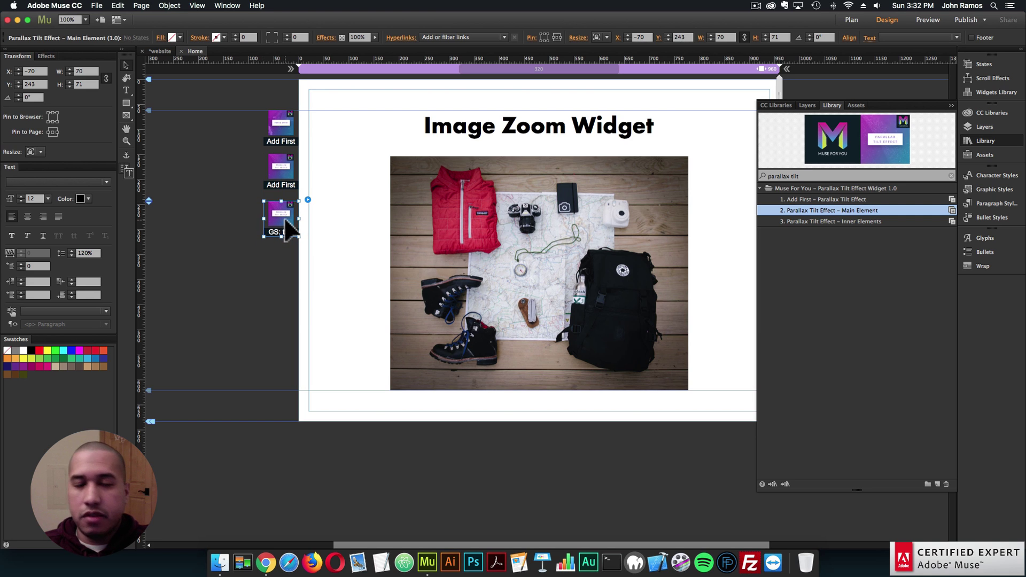
click(308, 200)
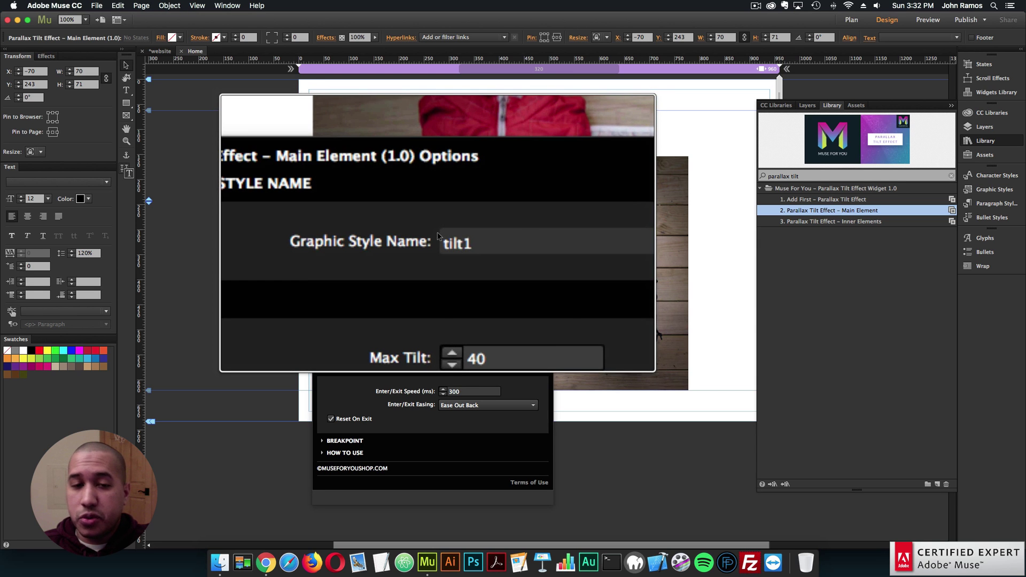
click(602, 218)
Create a new graphic style for the map Image Zoom widget and name it tilt1.
click(602, 218)
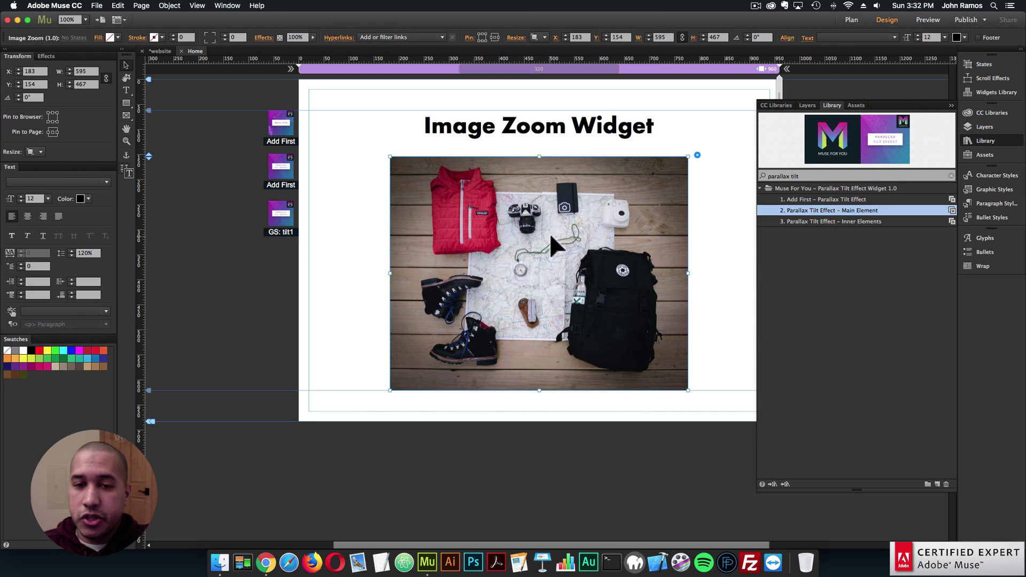
click(1008, 189)
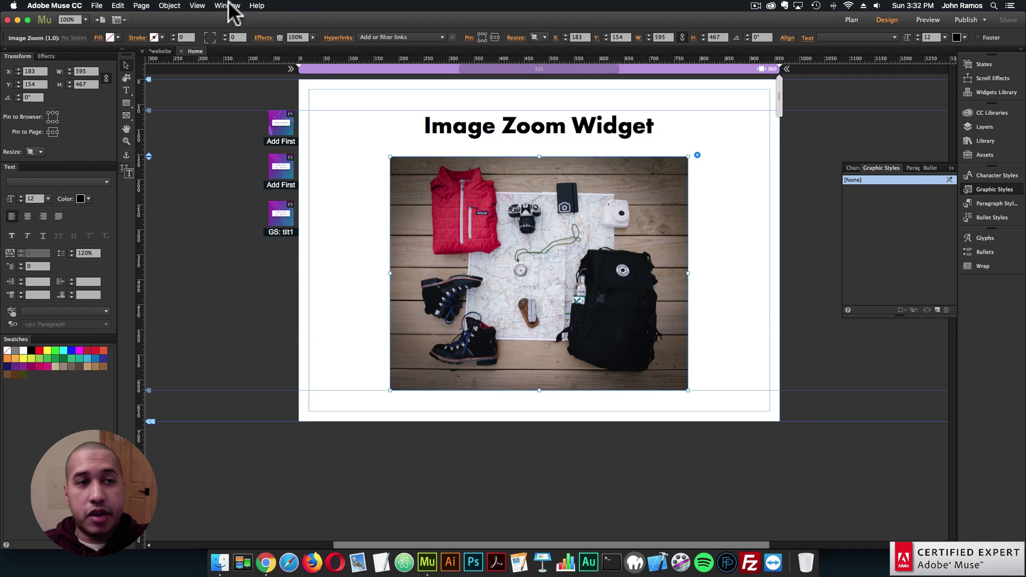
click(228, 6)
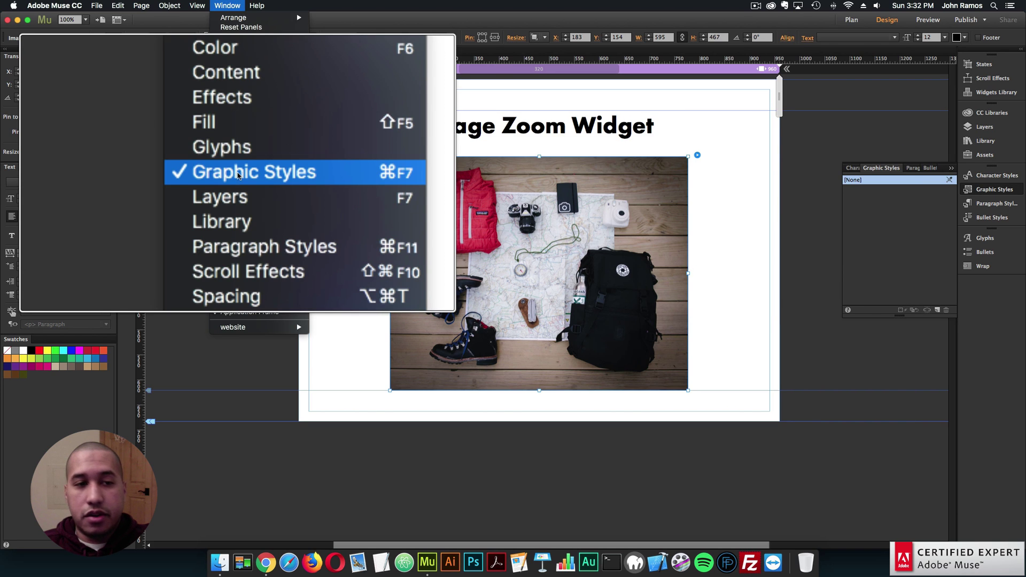
click(893, 225)
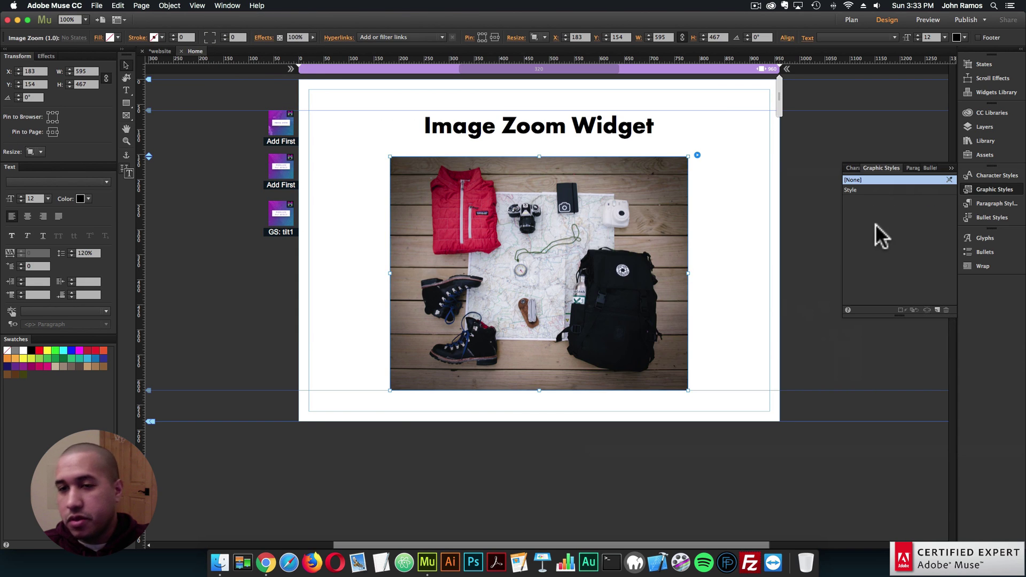
double_click(852, 190)
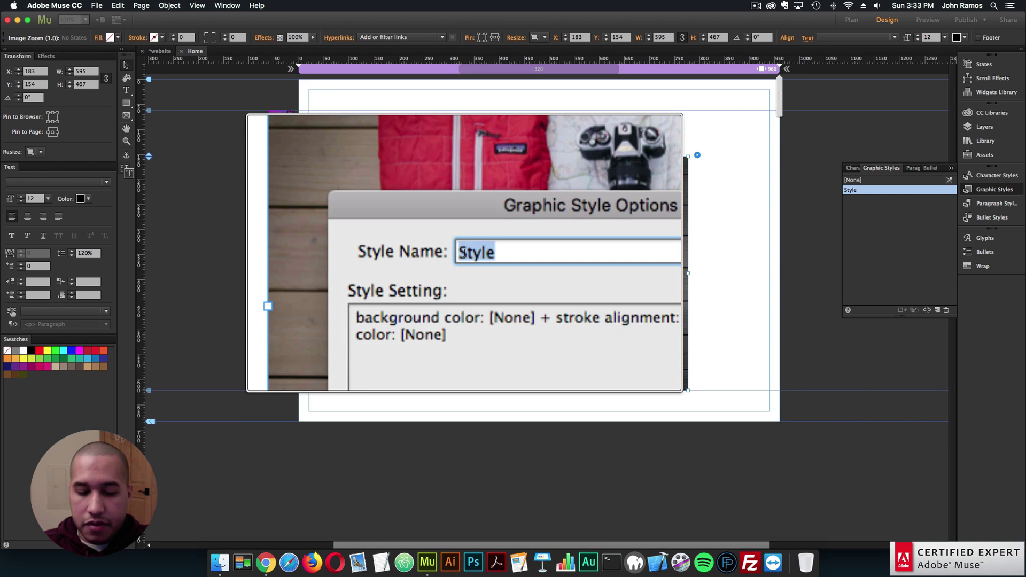
text(tilt1)
key(Return)
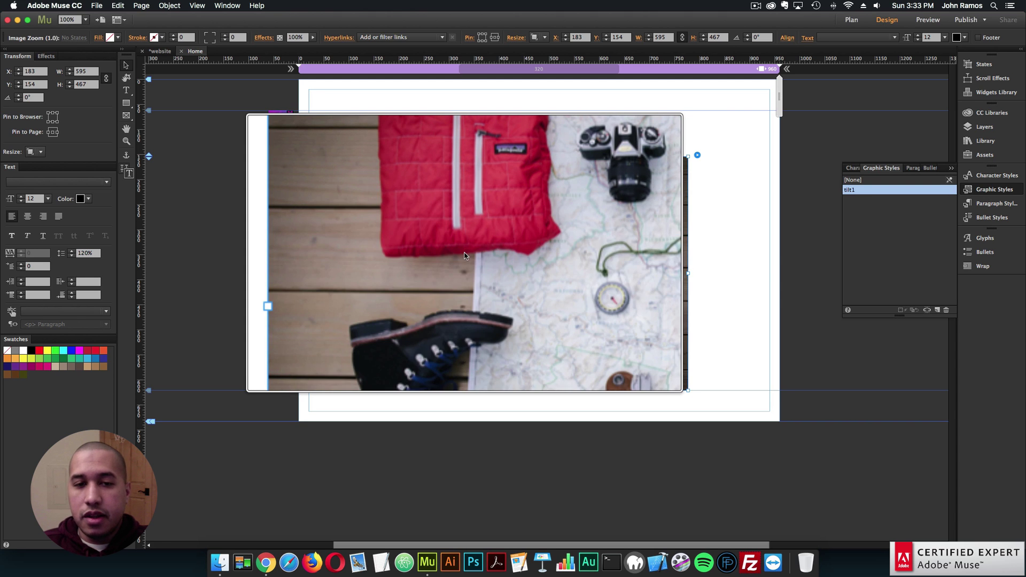
Compare the Graphic Style Name in the Main Element widget's options with the style applied to the map image.
click(281, 216)
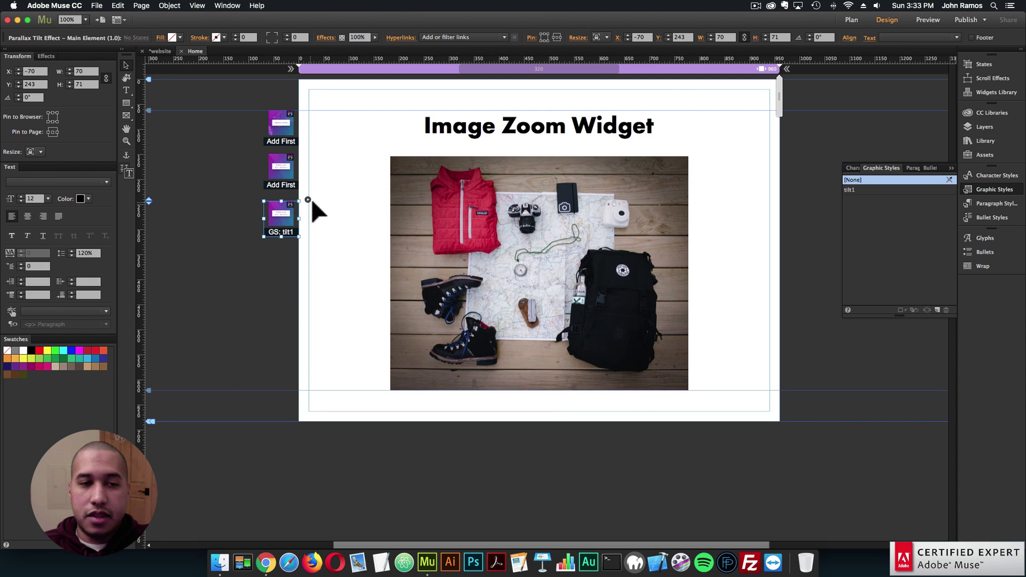
click(308, 200)
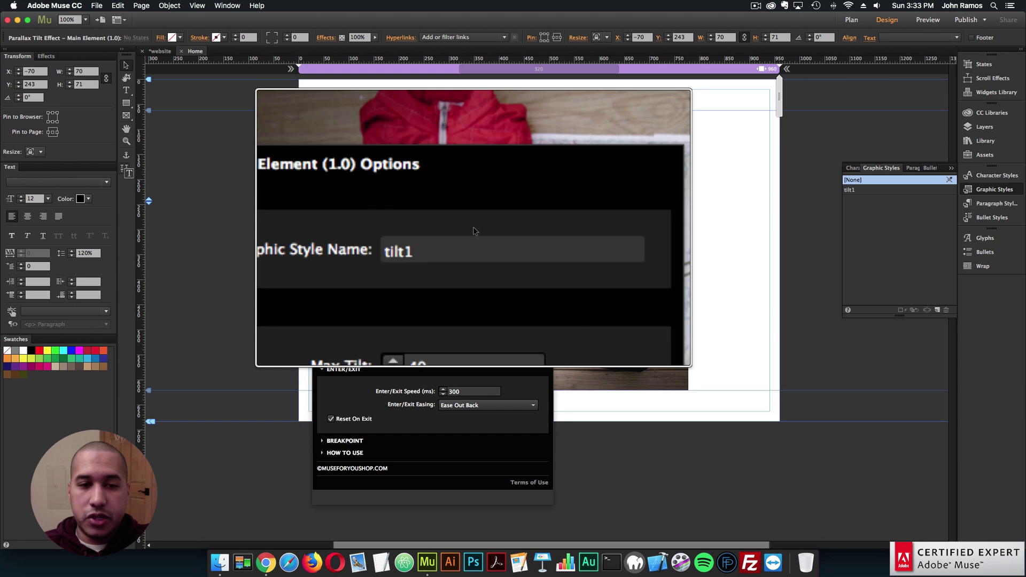
click(483, 171)
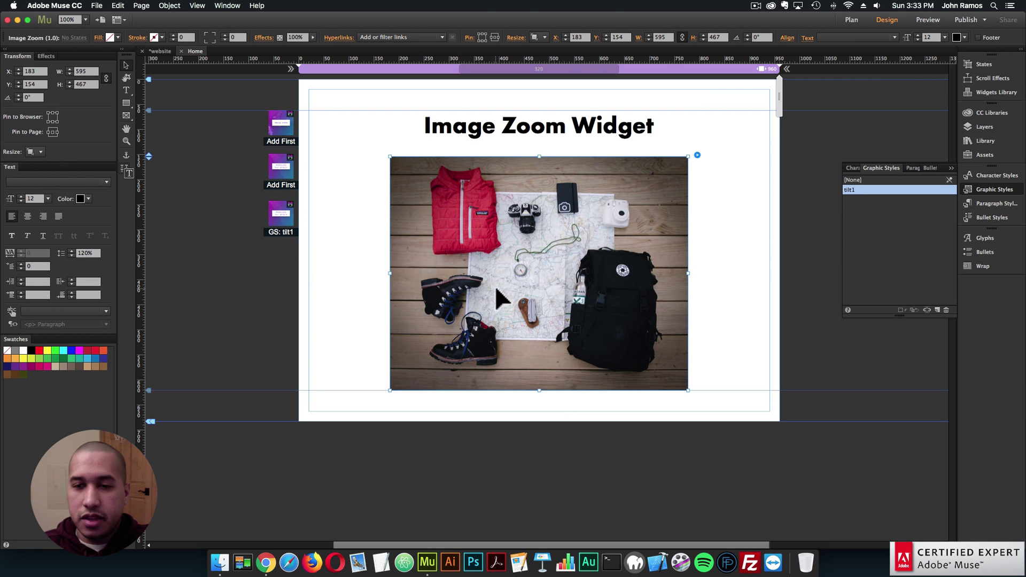
Preview the page in the browser, test the zoom and tilt on the map image, and return to Adobe Muse.
click(355, 270)
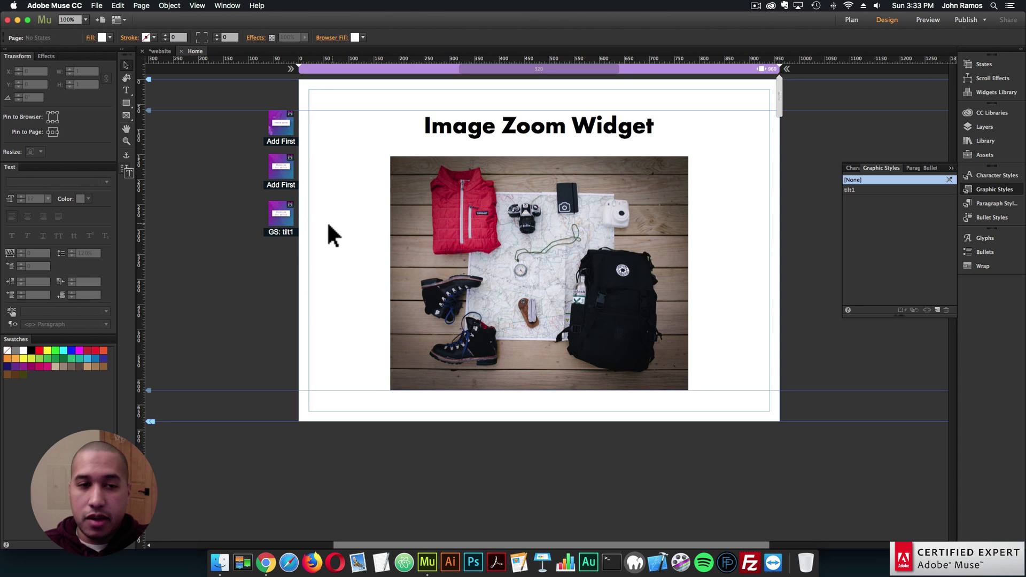
click(98, 6)
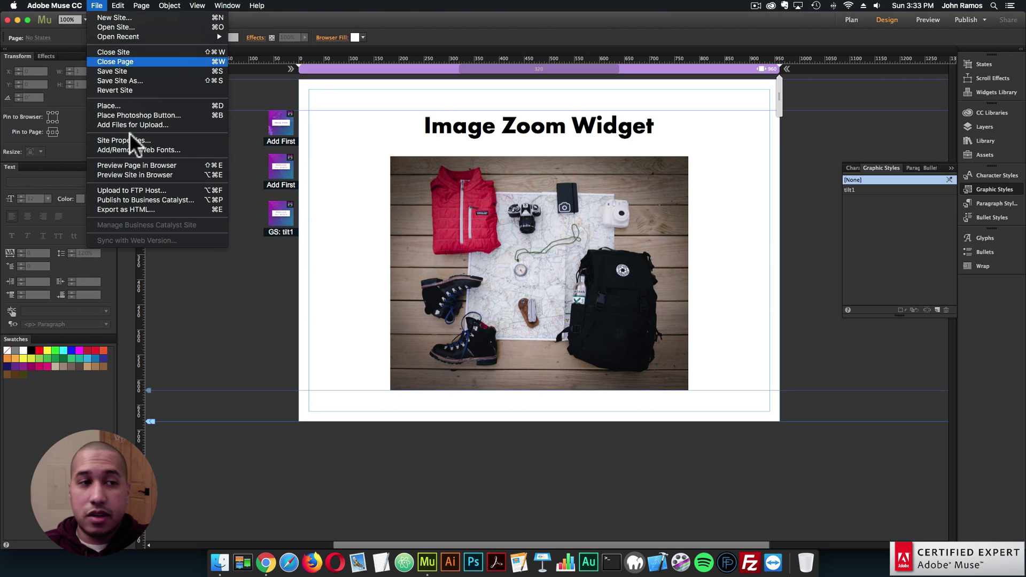
click(136, 165)
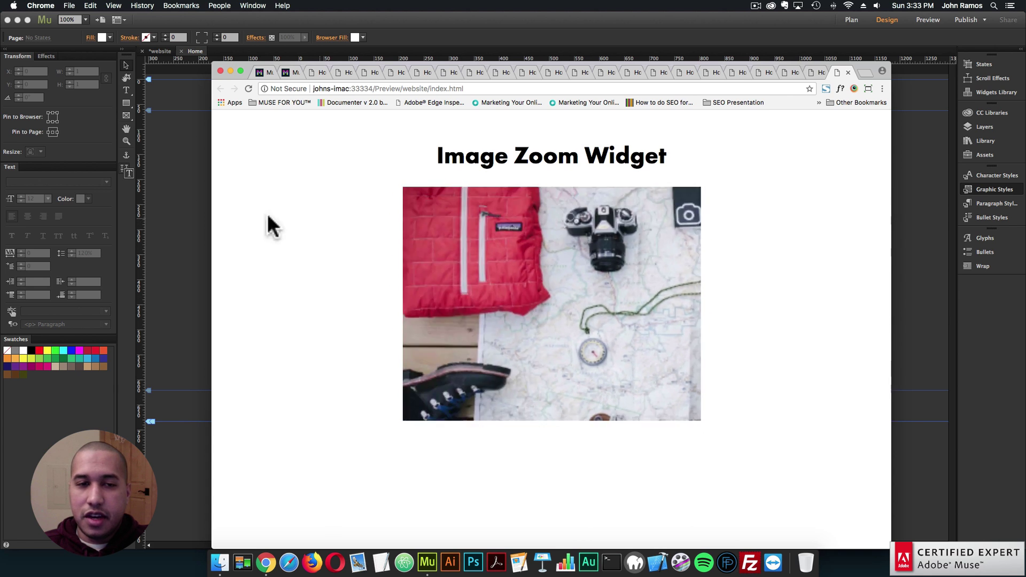
click(262, 213)
Set the map Image Zoom widget's Zoom Easing to Linear, Zoom Scale to 2 and Zoom Speed to 500 ms.
click(588, 171)
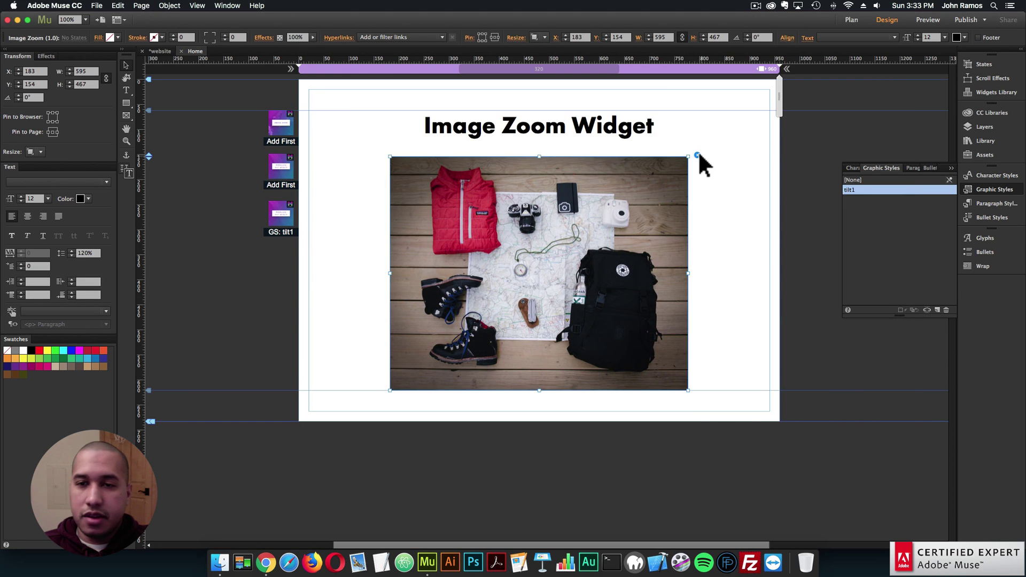
click(698, 155)
click(845, 361)
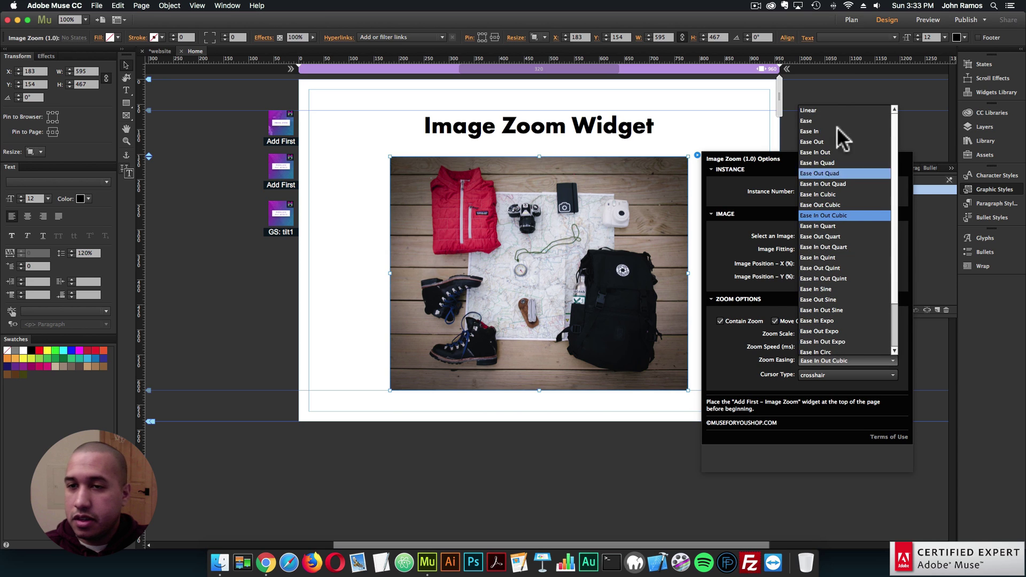
click(824, 105)
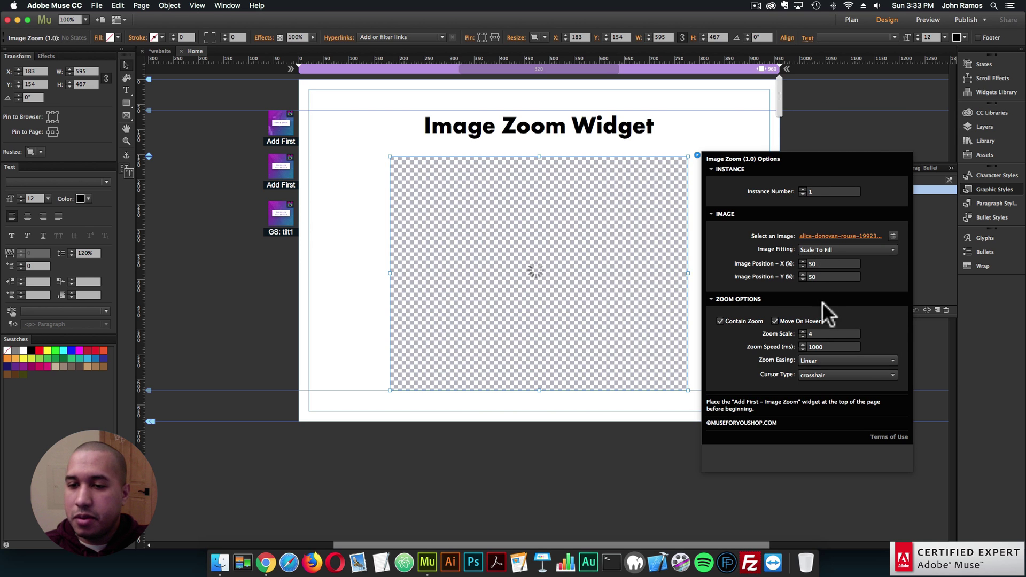
click(817, 333)
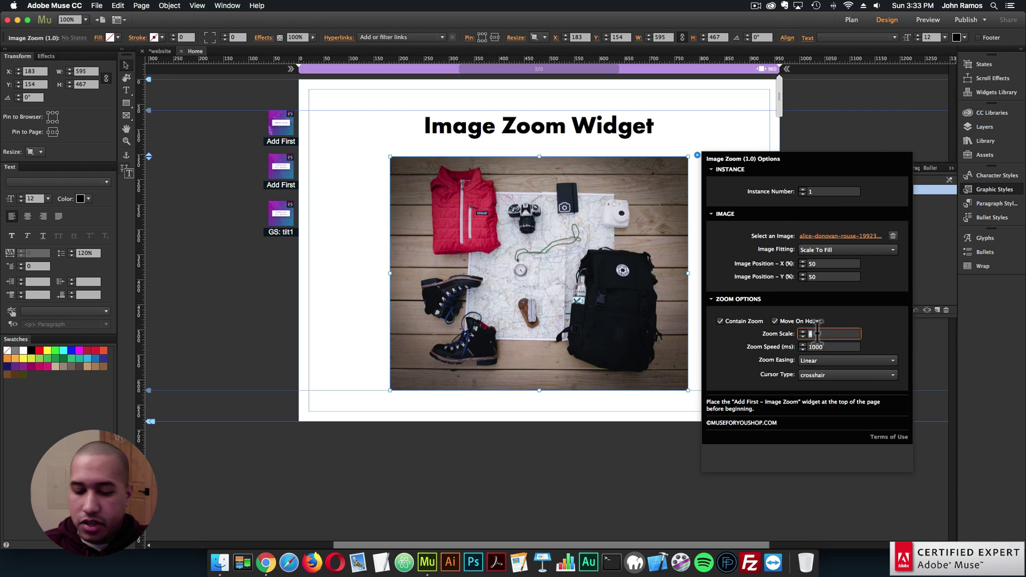
text(2)
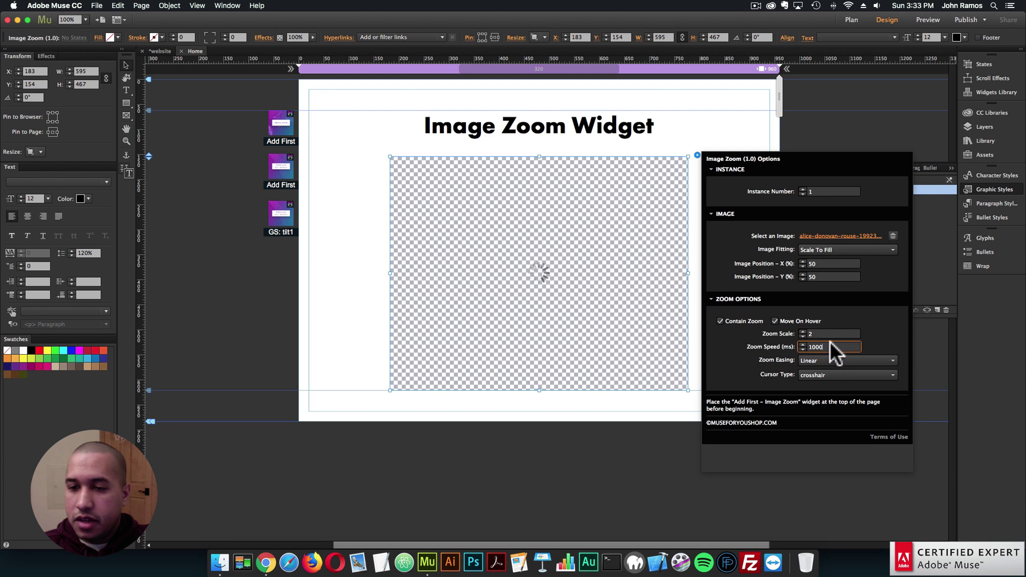
click(830, 345)
double_click(807, 348)
text(500)
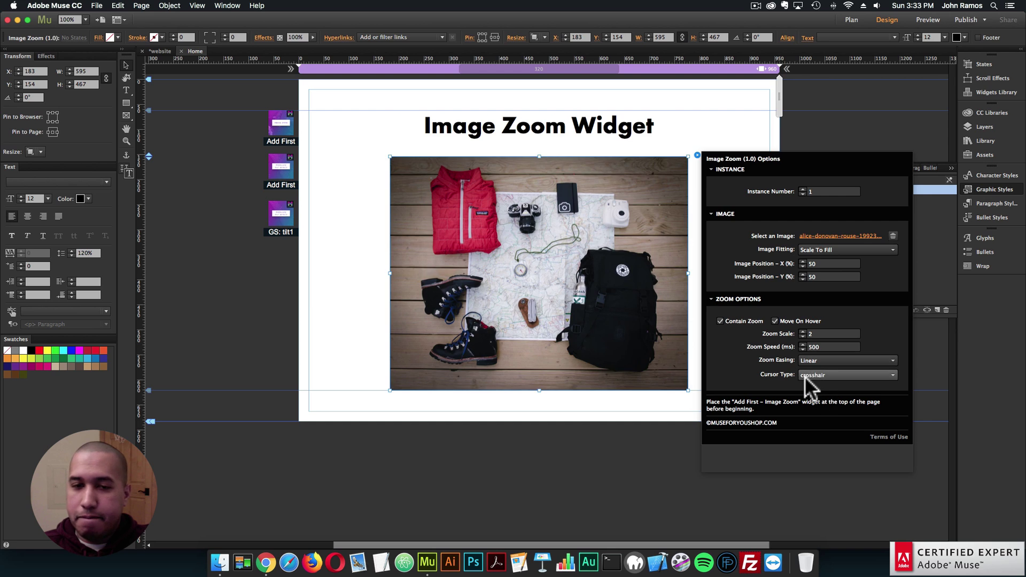
Preview the page in the browser again and test the combined tilt and zoom with the slower scale and faster speed settings.
click(297, 294)
click(97, 5)
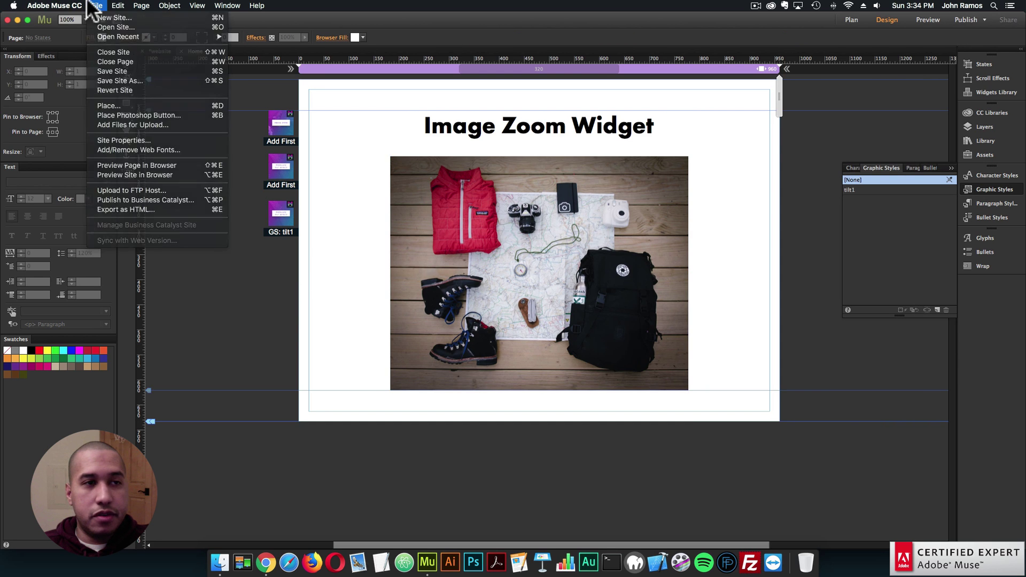
click(112, 165)
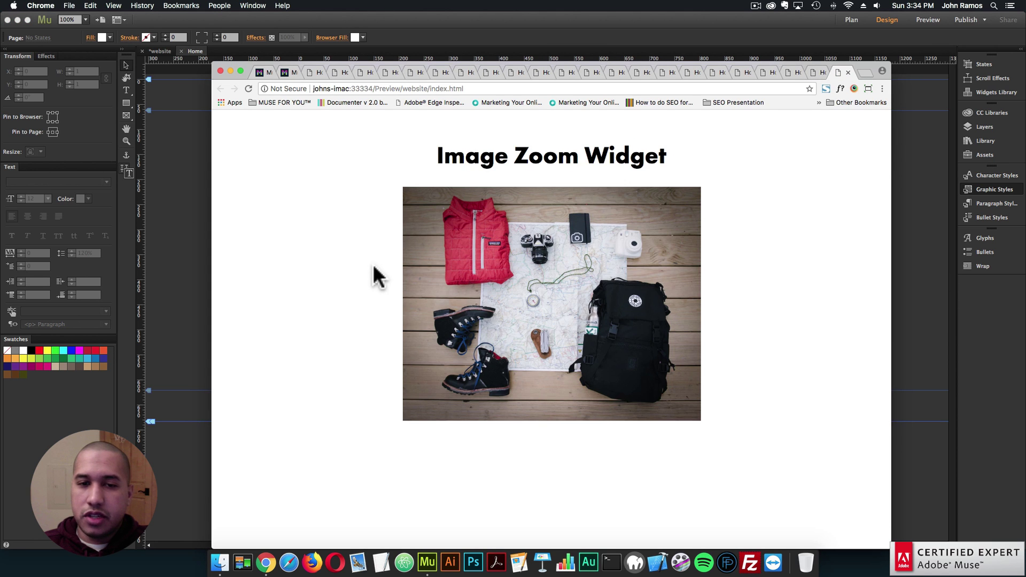
mouse_move(481, 241)
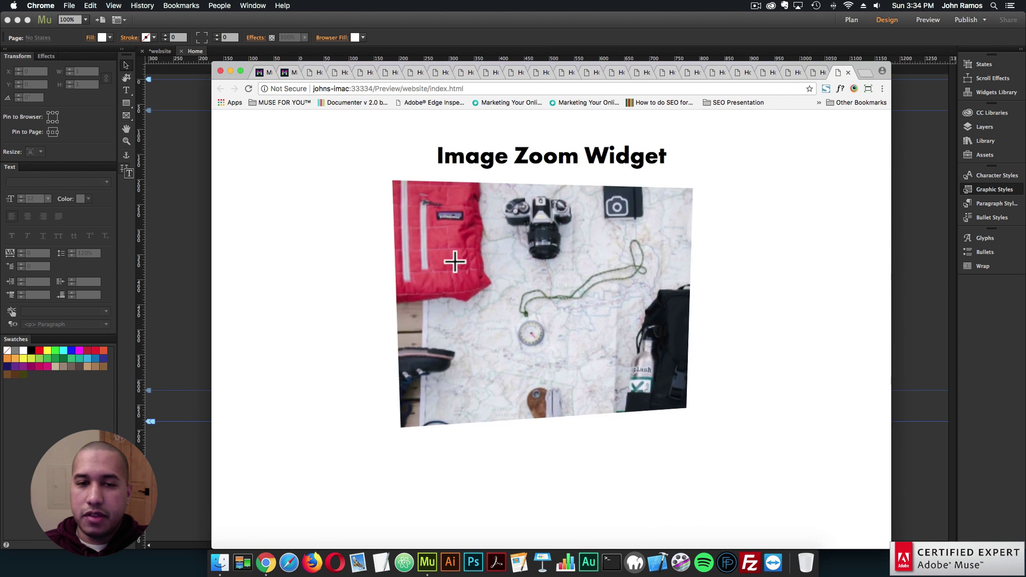
Return to Adobe Muse and turn on Enable Glare for the Parallax Tilt Effect Main Element widget.
key(super+Tab)
click(296, 207)
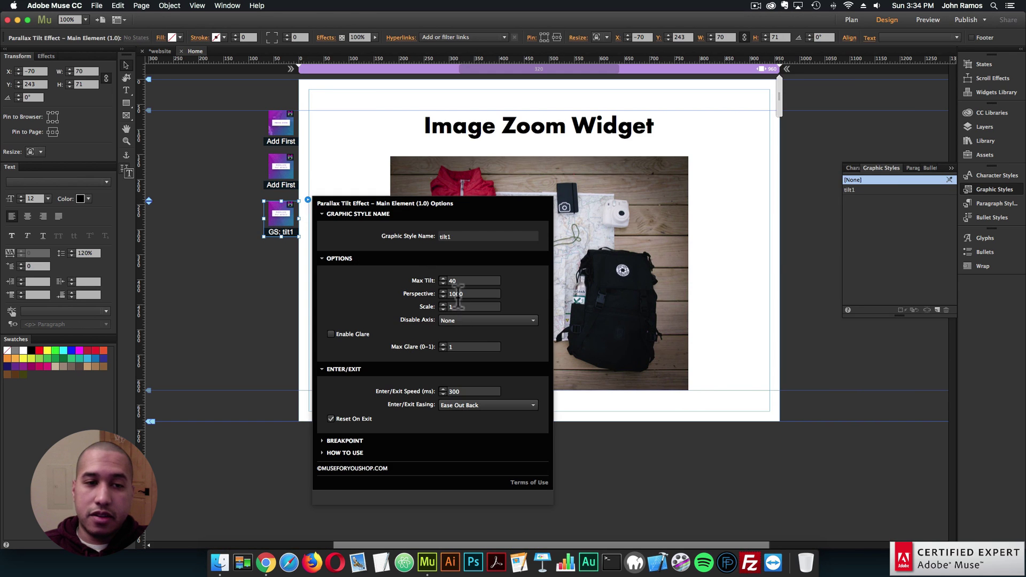
click(330, 335)
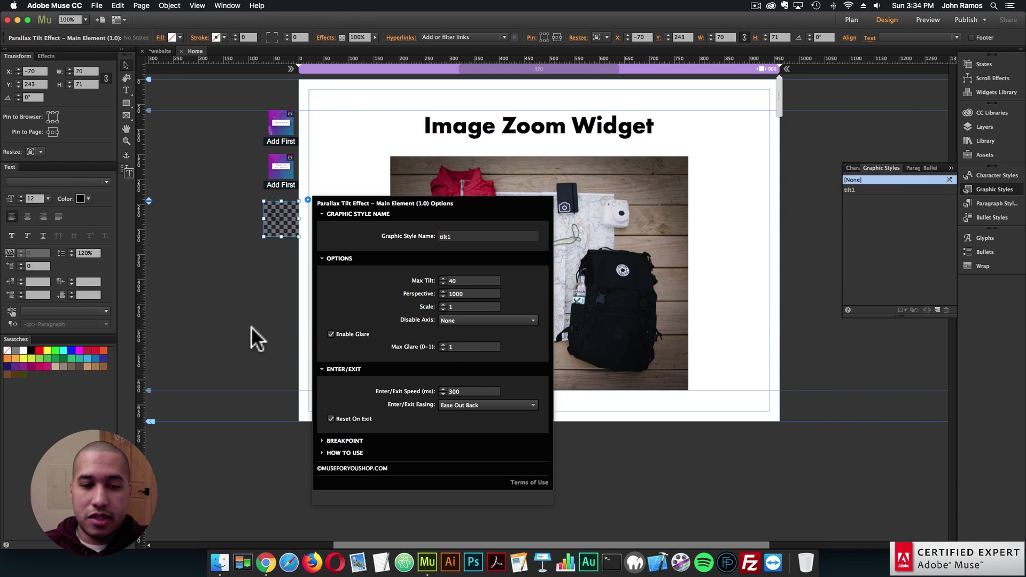
key(Escape)
Replace the Image Zoom widget's map picture with the NASA nebula image from the images folder.
click(667, 184)
click(694, 151)
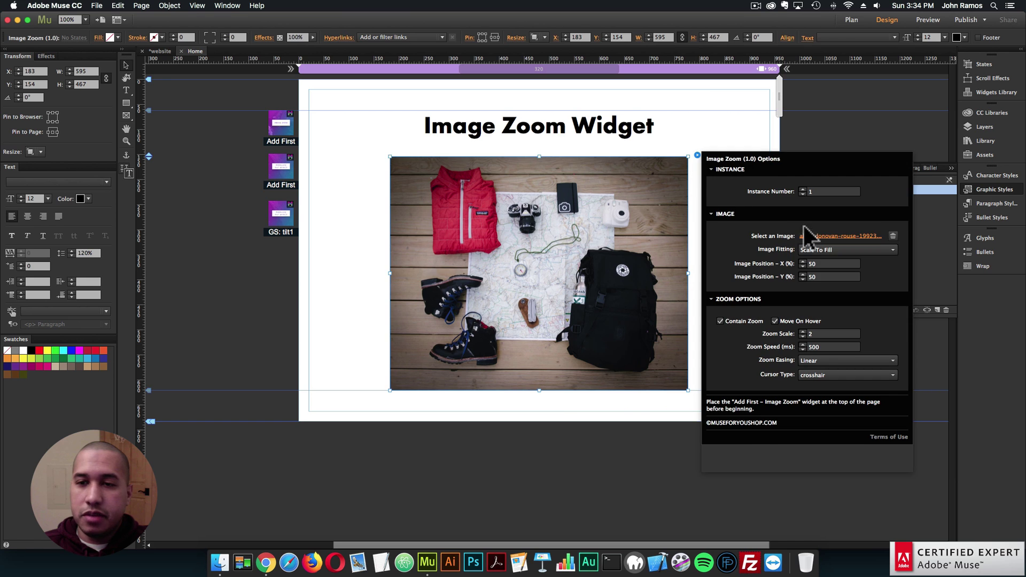
click(810, 234)
double_click(726, 265)
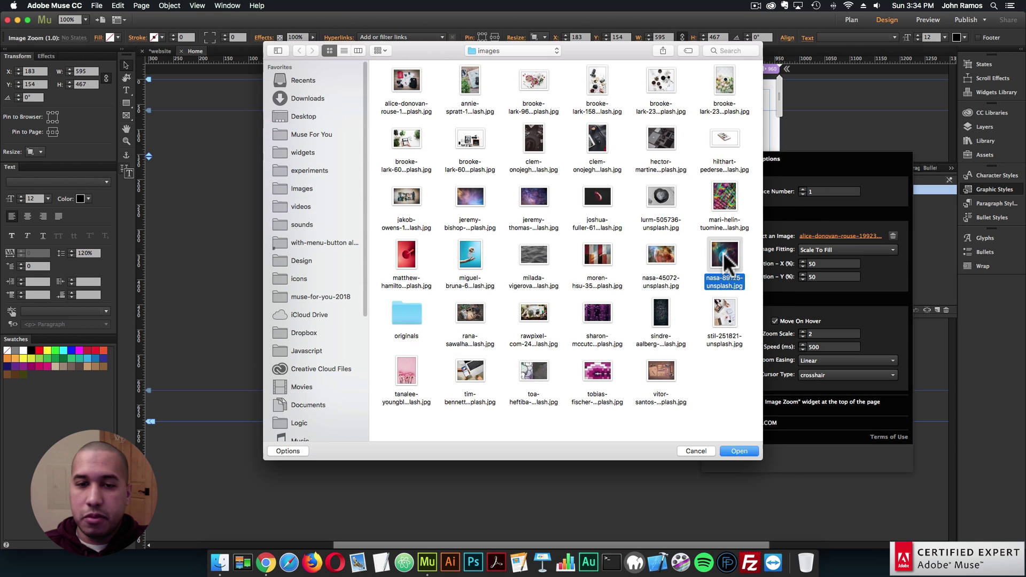
Close the Image Zoom options and preview the page with the nebula image in the browser.
click(280, 296)
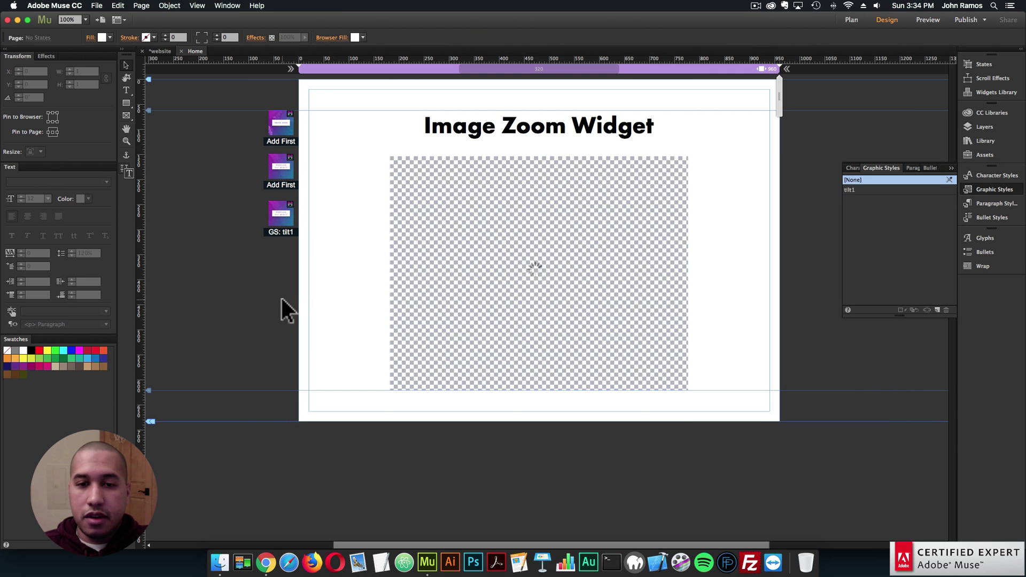
click(96, 6)
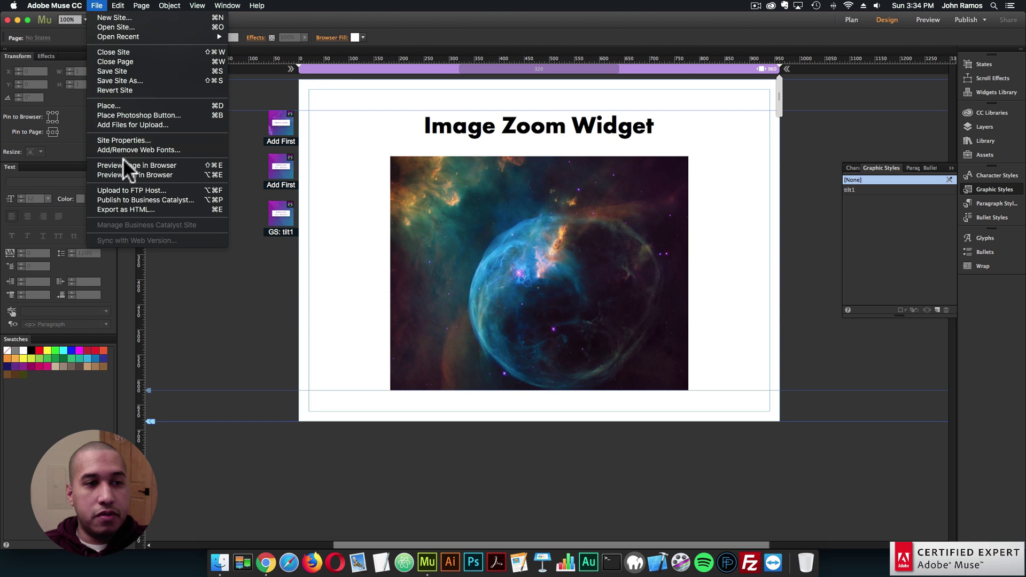
click(128, 166)
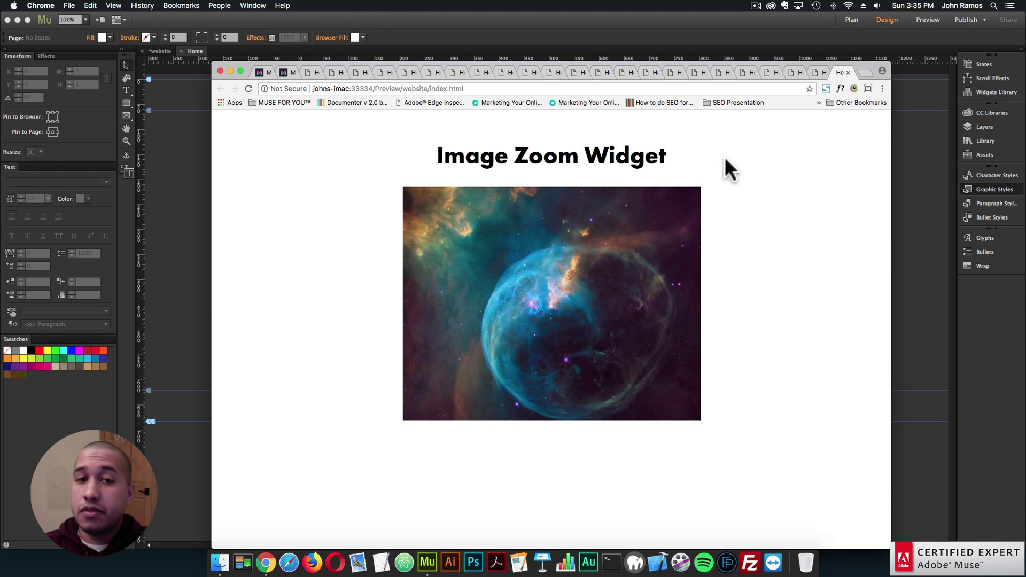
Open museforyoushop.com in the browser and follow the subscription offer to the Muse For You widget shop.
click(862, 70)
text(museforyoushop.com)
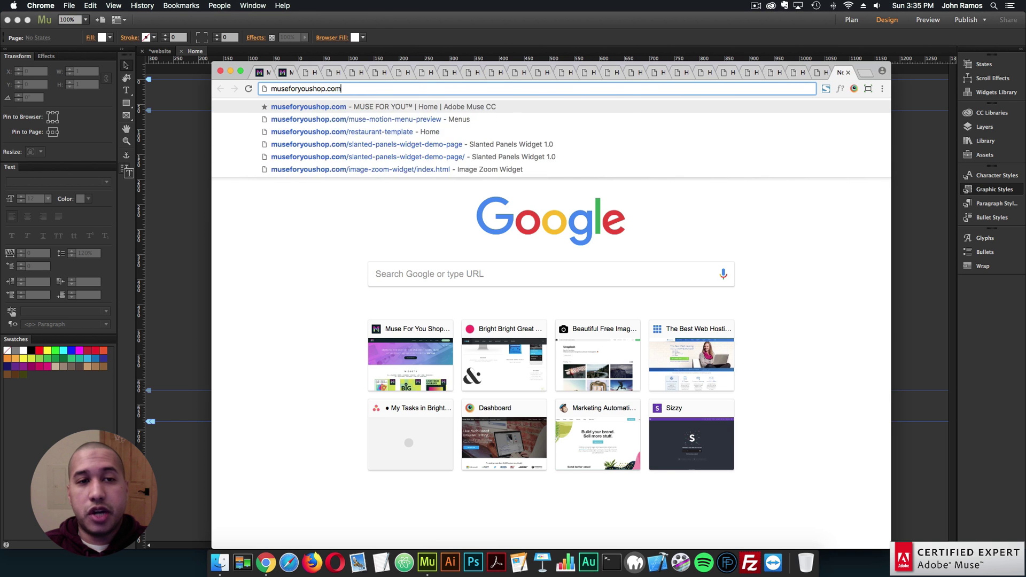
key(Return)
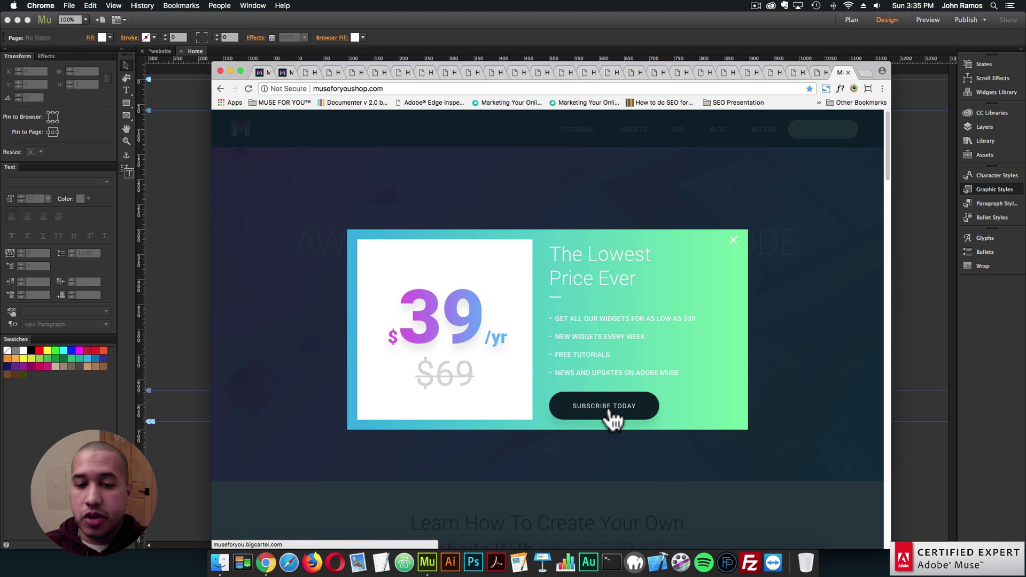
click(609, 409)
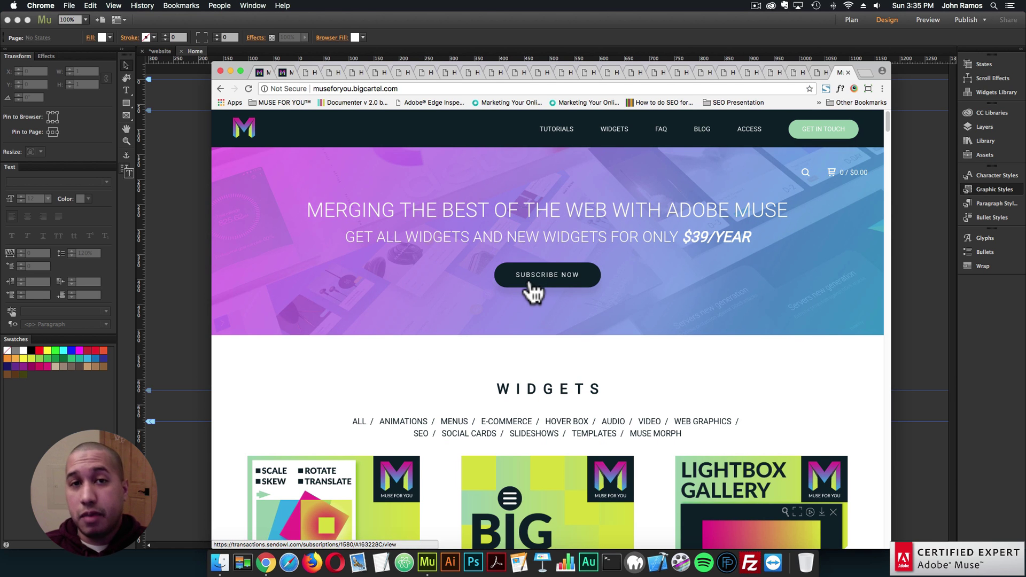
Open the Image Zoom Widget product page in the shop and review its features, options and changelog.
scroll(499, 275, down, 6)
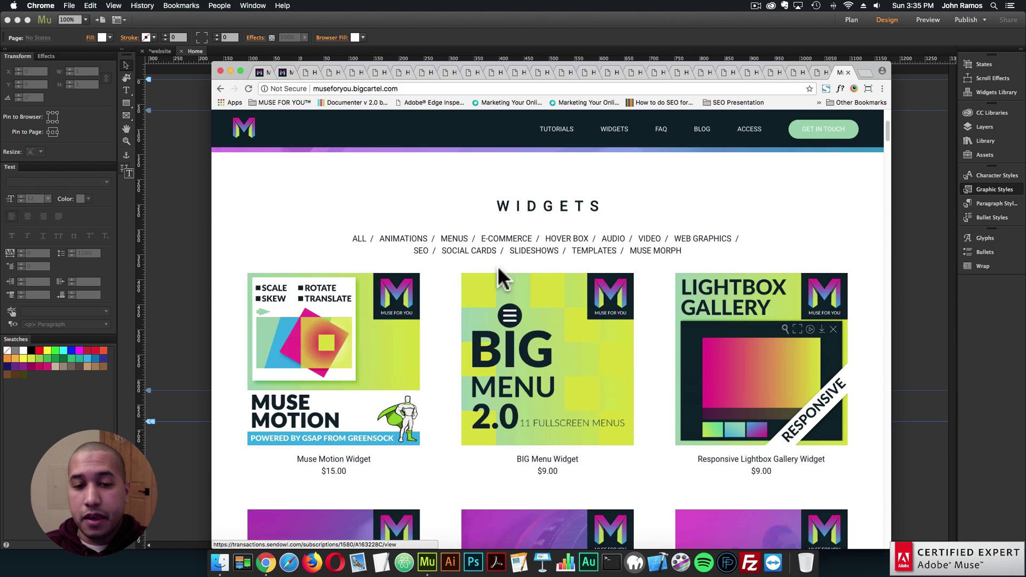
click(554, 420)
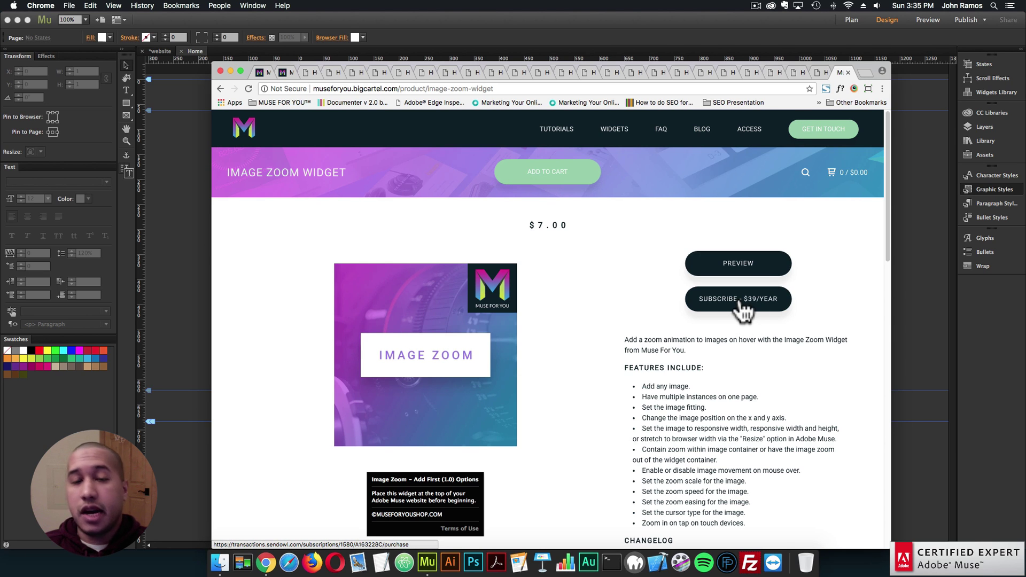
scroll(732, 299, down, 5)
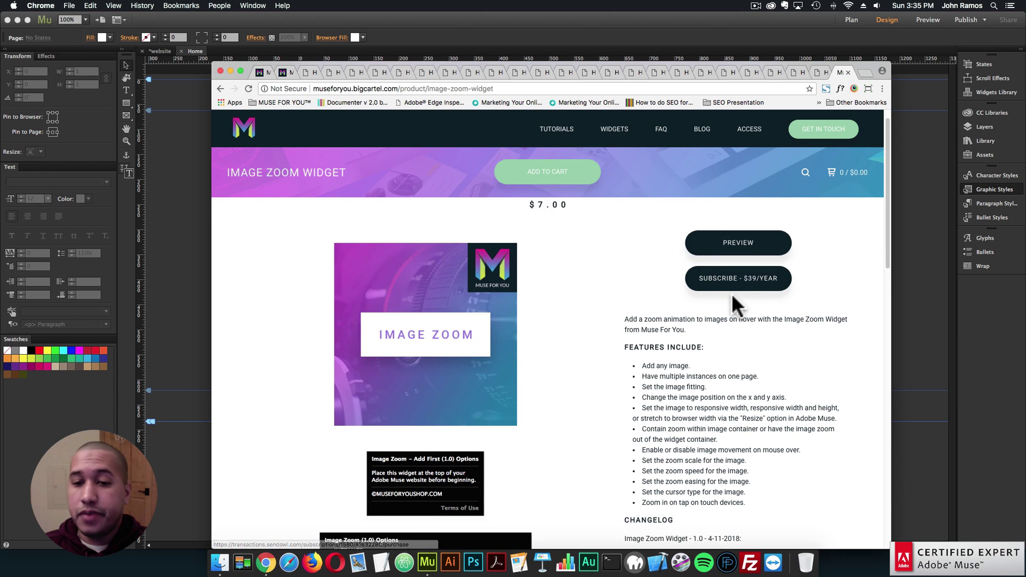
scroll(454, 348, down, 3)
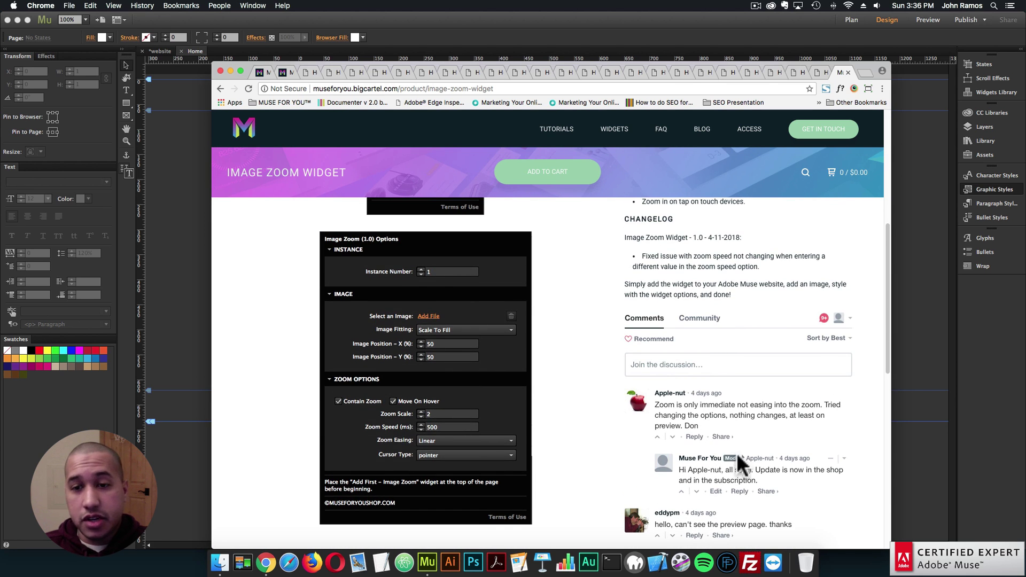
scroll(770, 417, up, 2)
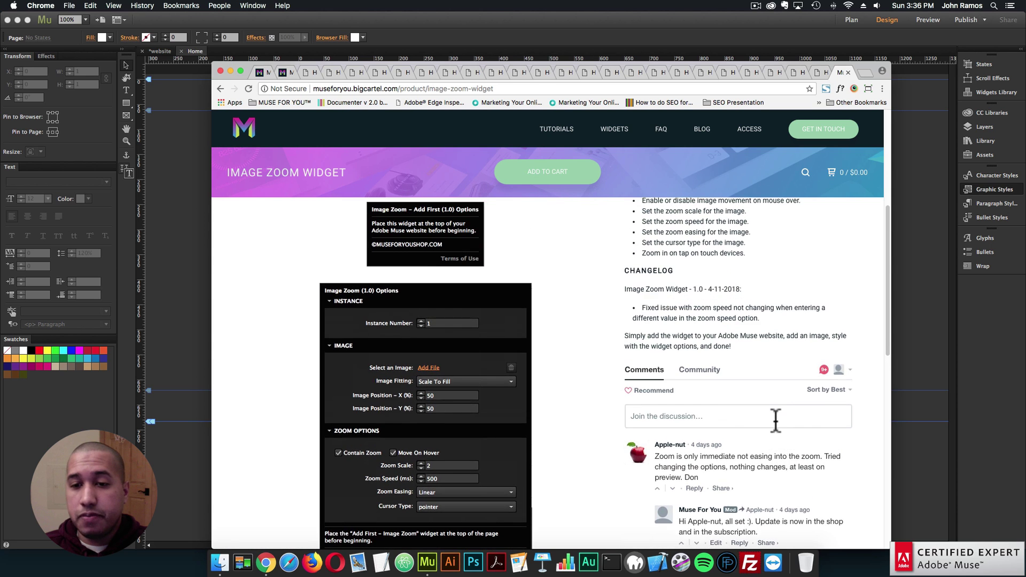
scroll(775, 421, up, 1)
scroll(745, 382, up, 5)
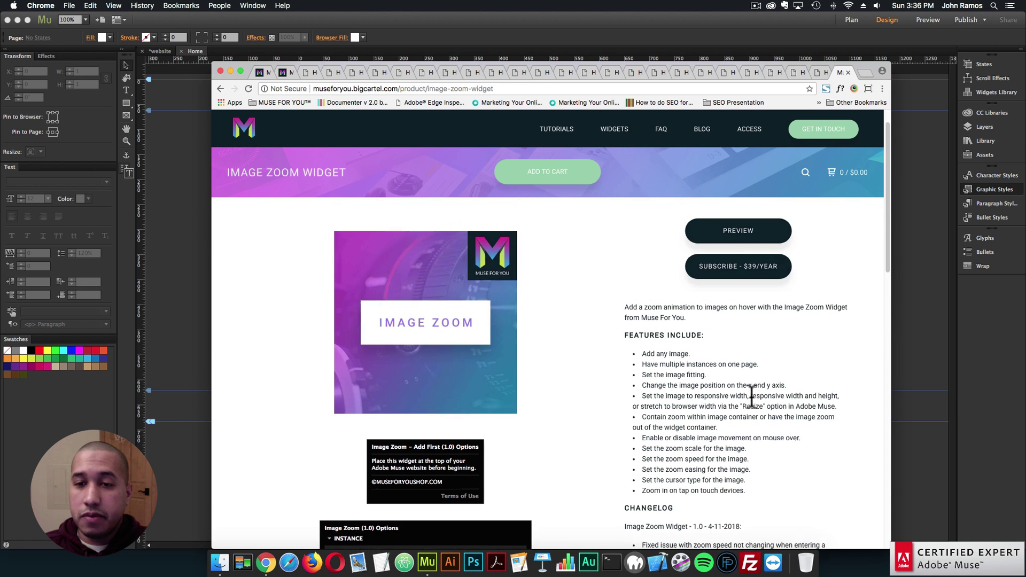
Open the Image Zoom Widget's live preview, examine the zoom amount, speed, easing and mouse-over examples, and return to the shop.
click(731, 247)
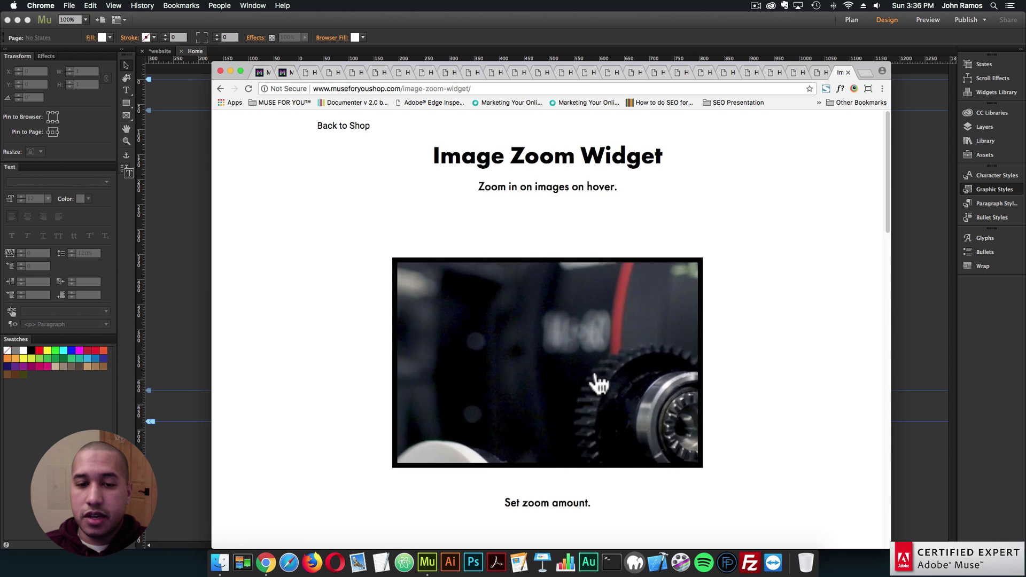
scroll(466, 371, down, 5)
scroll(448, 369, down, 5)
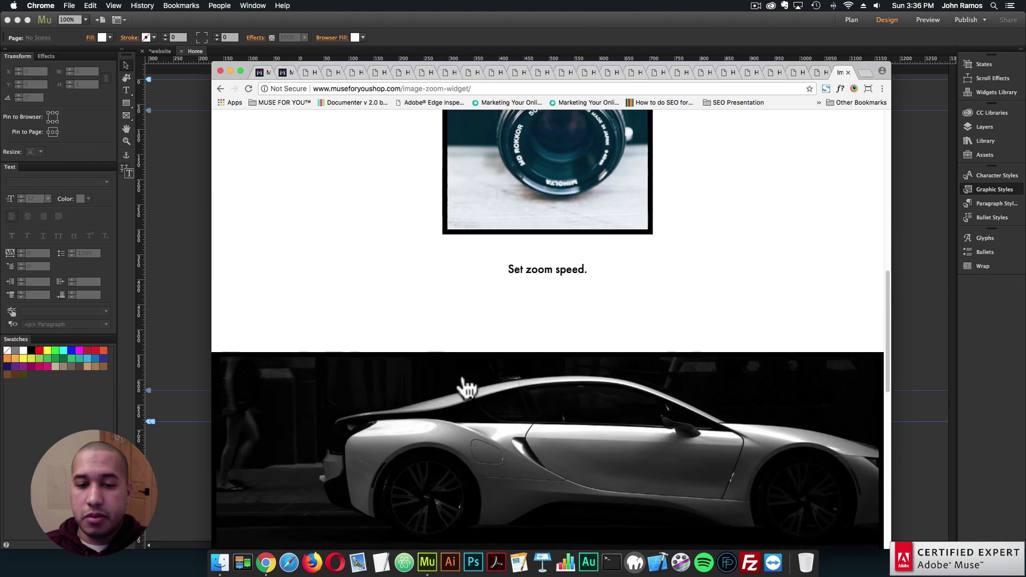
scroll(465, 385, up, 4)
scroll(517, 188, down, 8)
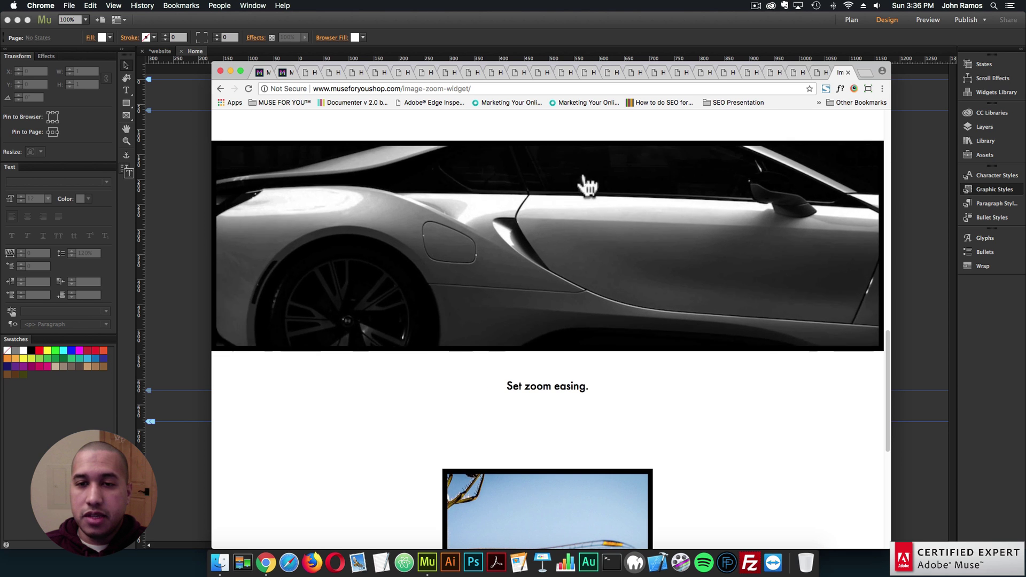
scroll(650, 388, down, 3)
scroll(642, 385, down, 1)
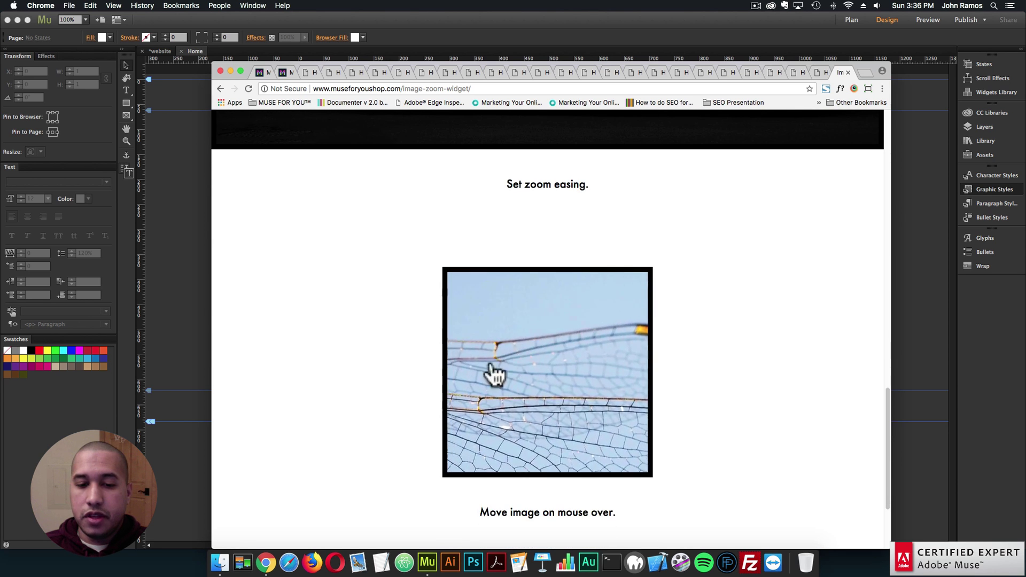
scroll(567, 414, down, 3)
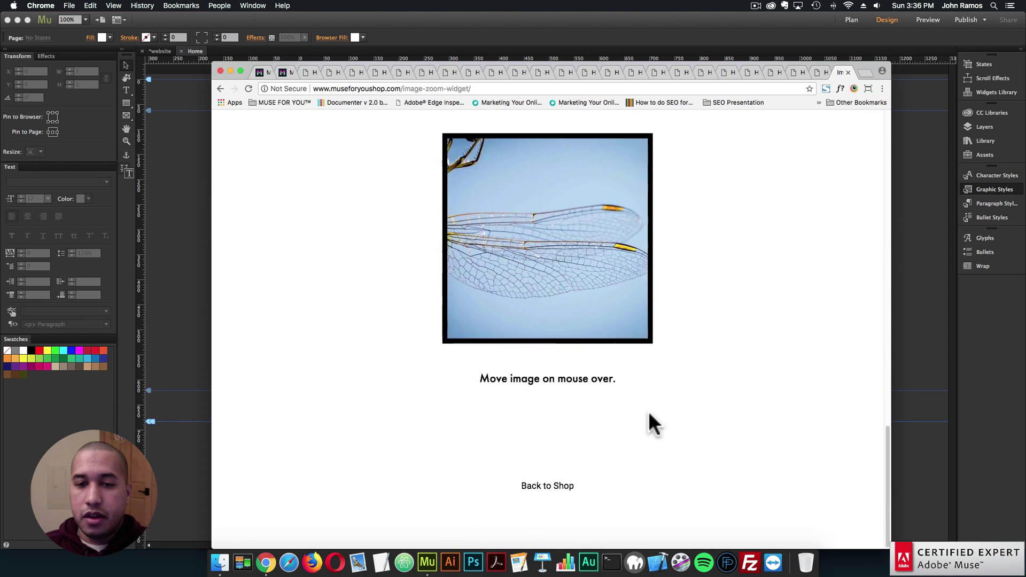
scroll(668, 420, up, 8)
scroll(708, 420, up, 12)
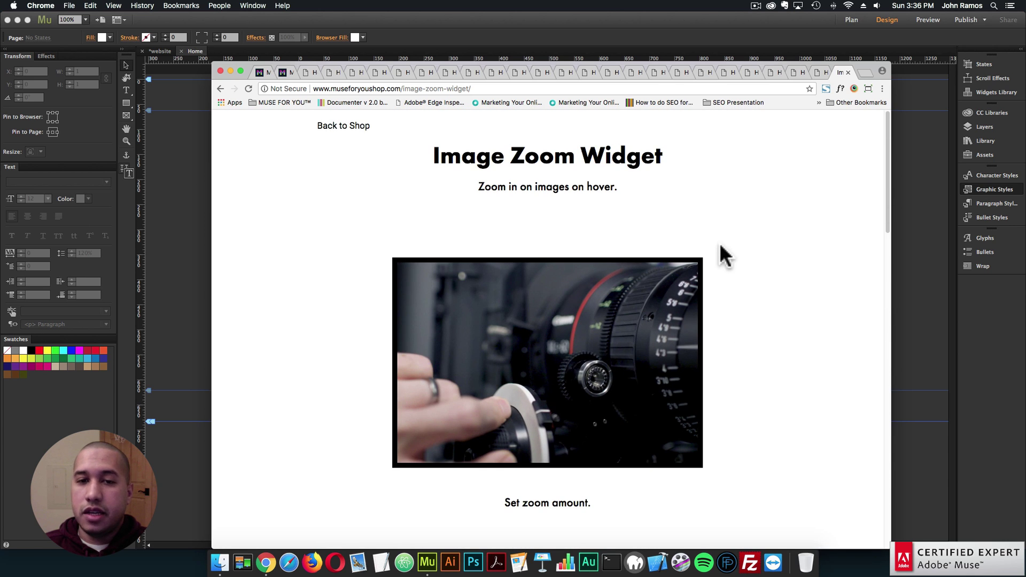
click(351, 128)
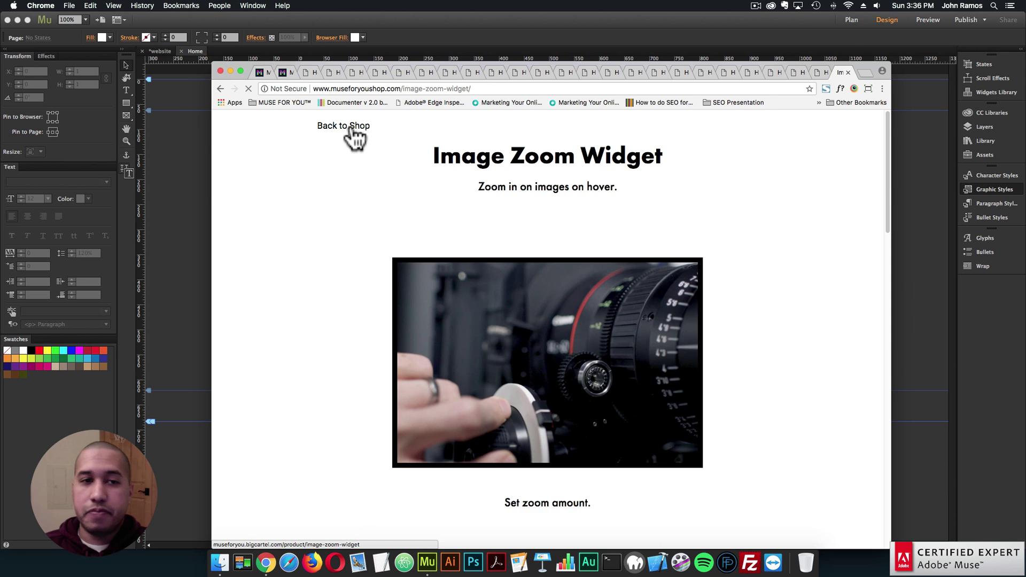